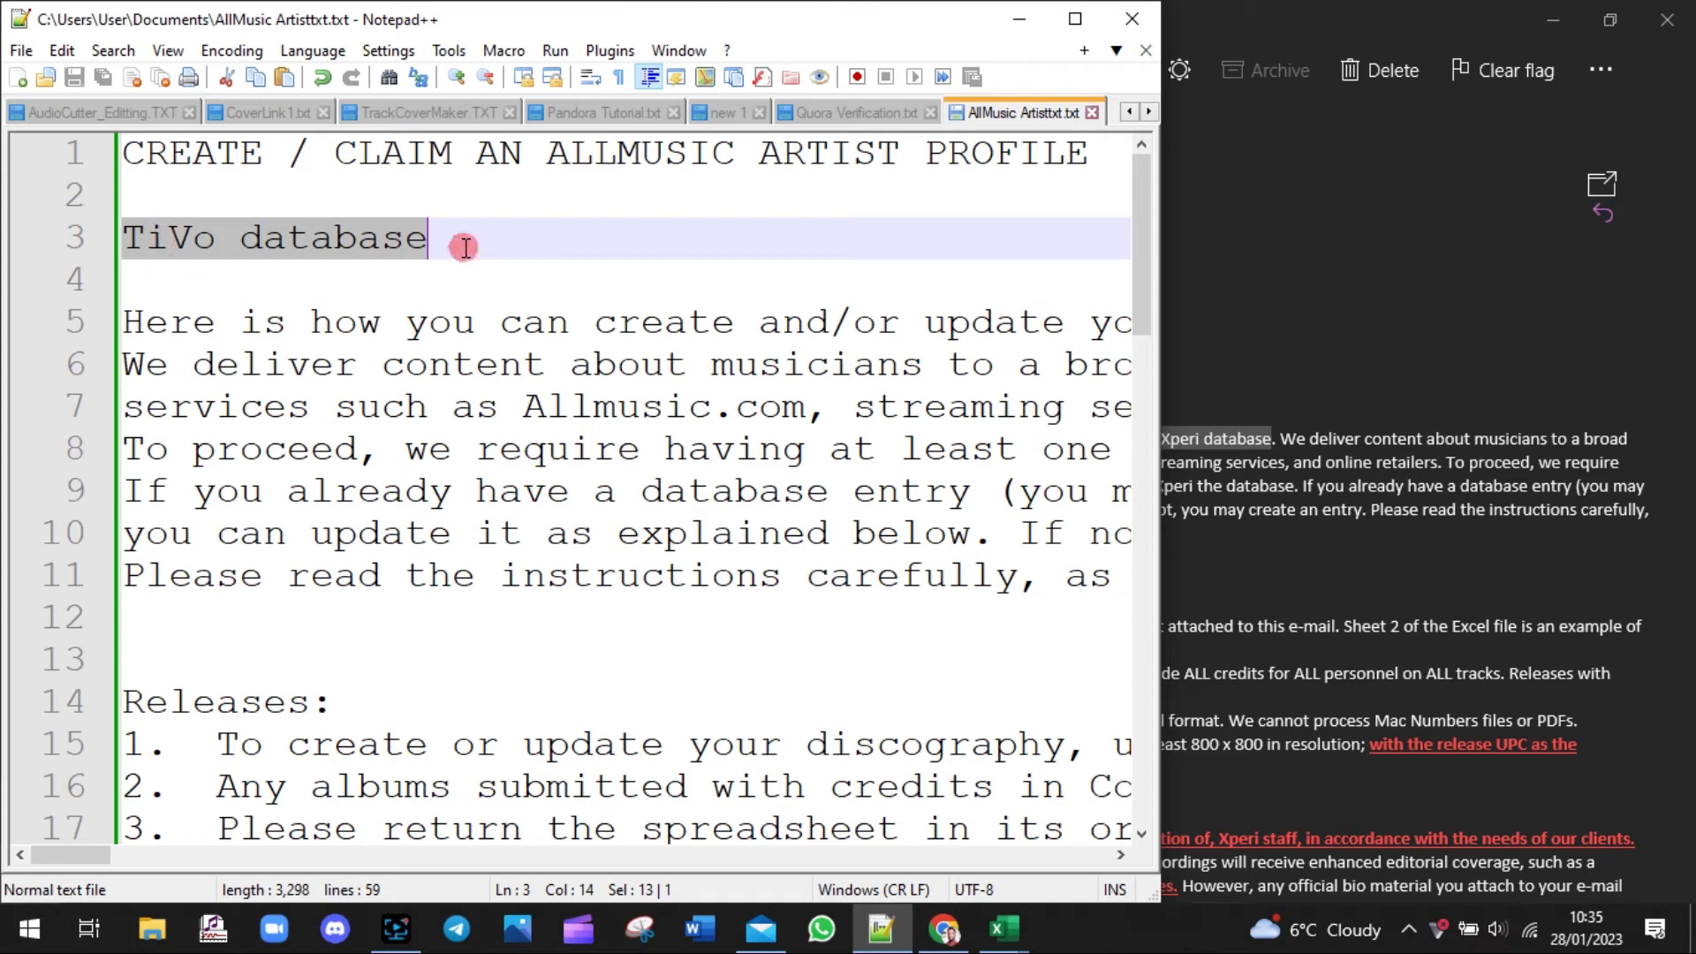
mouse_move(1139, 225)
mouse_down()
mouse_move(1144, 298)
mouse_move(1150, 246)
mouse_up()
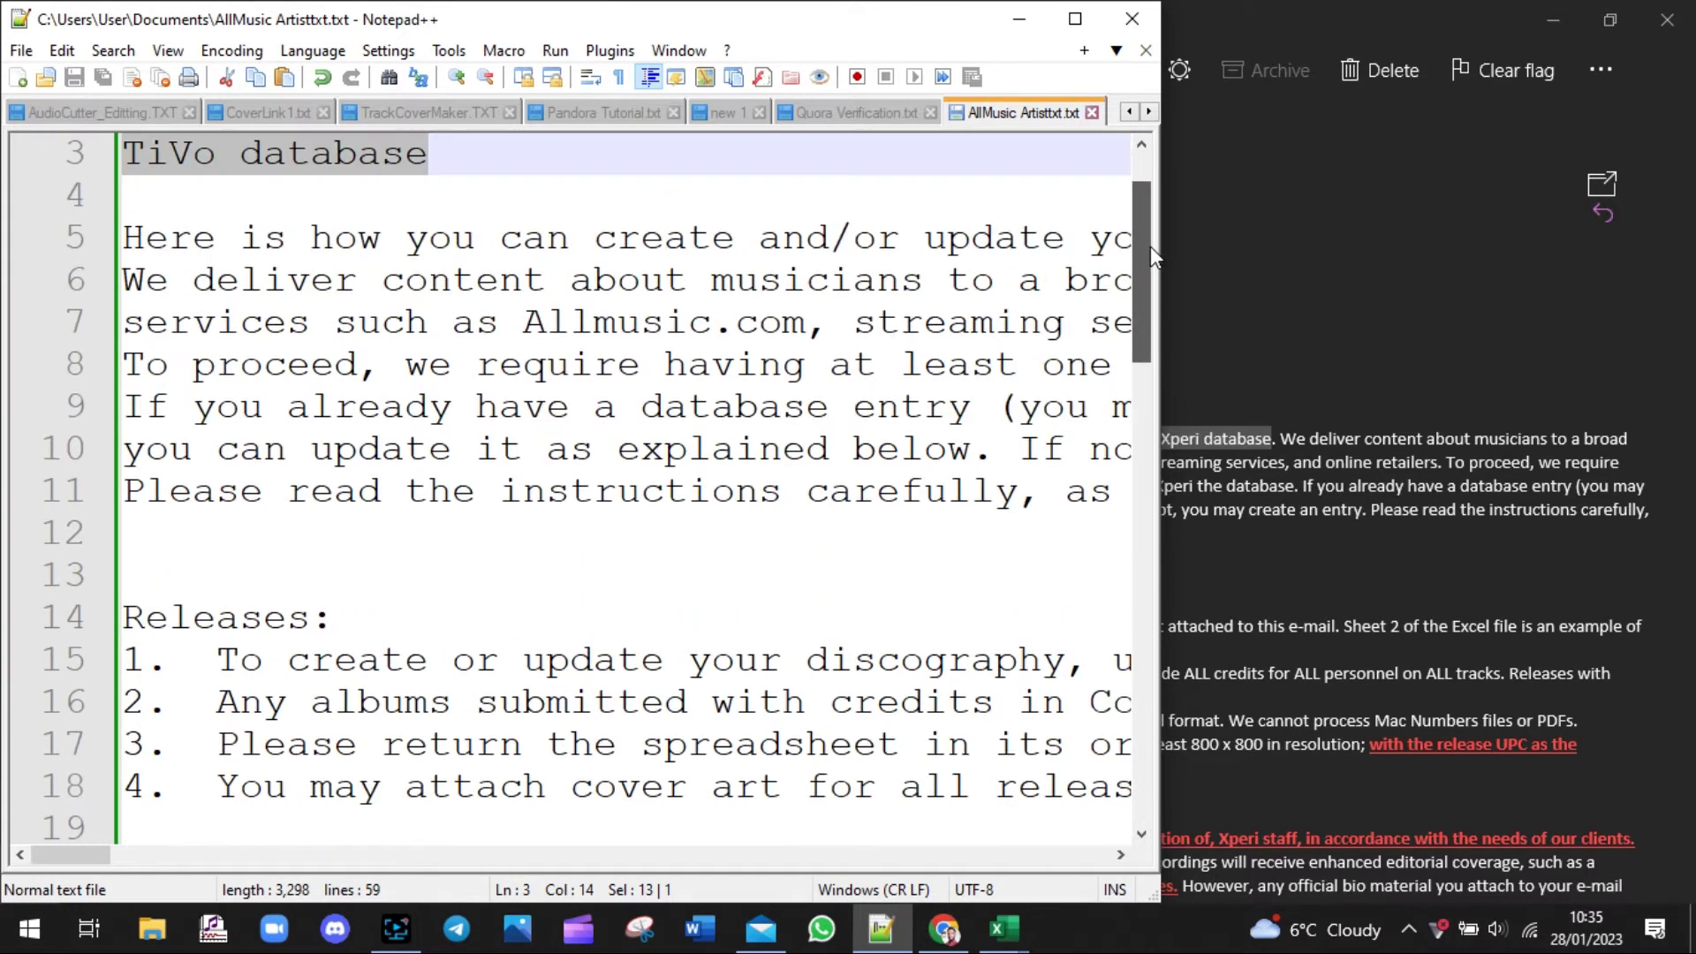
click(1074, 19)
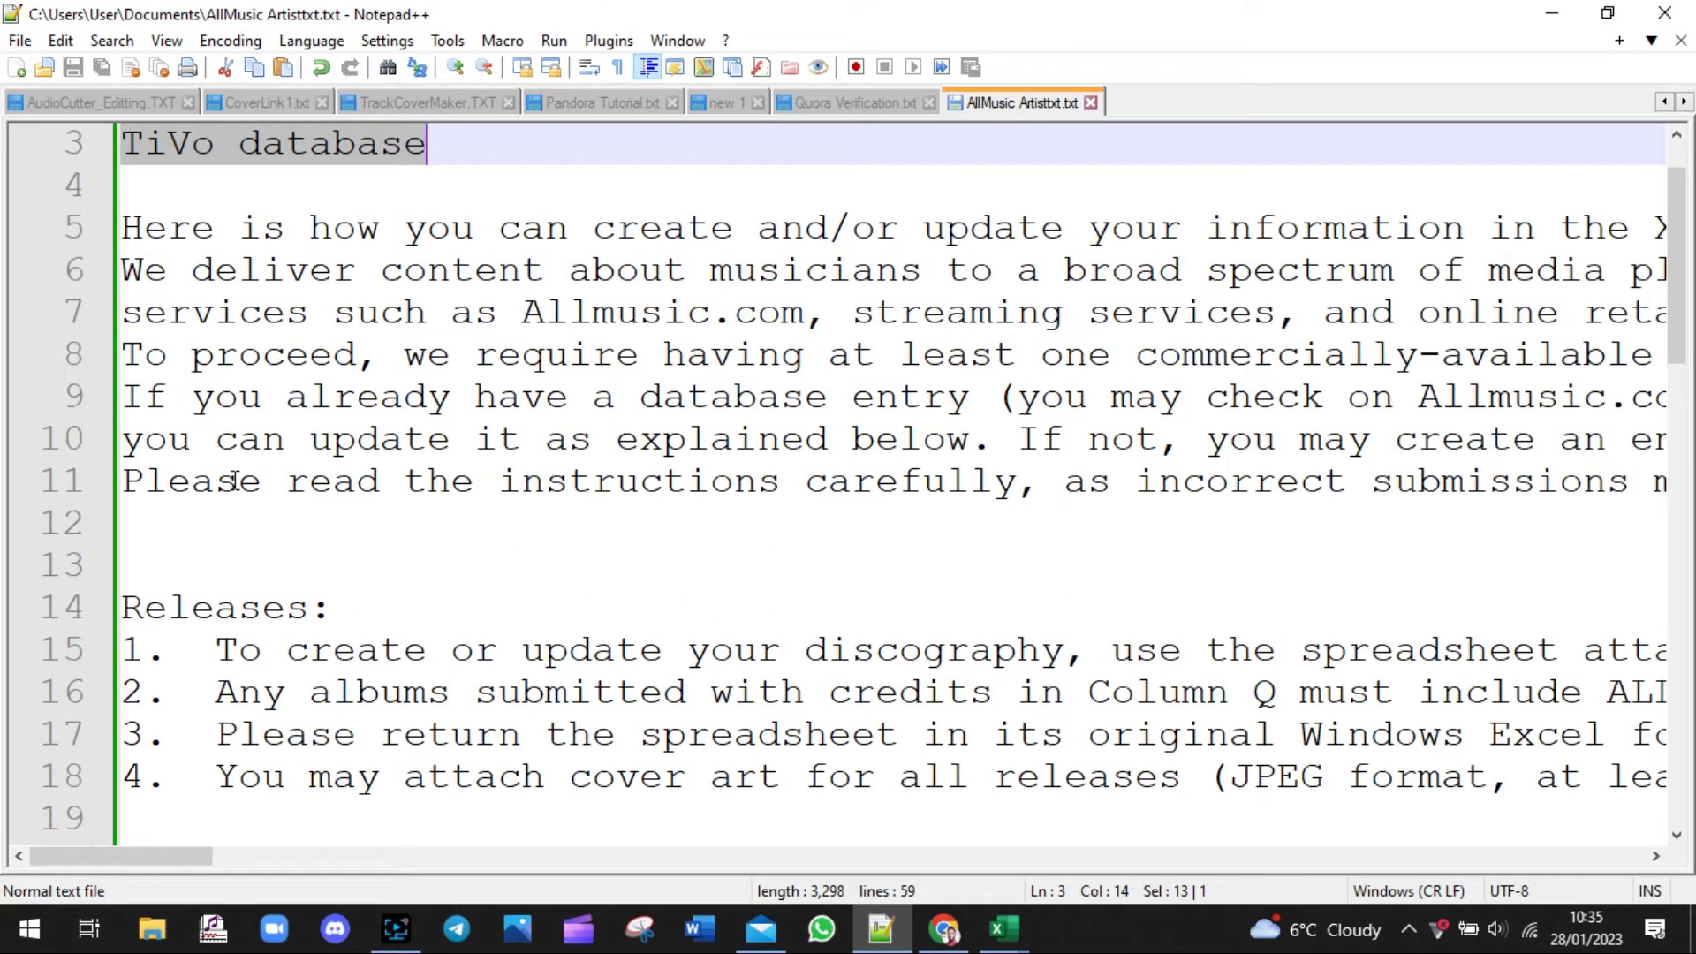
click(1607, 13)
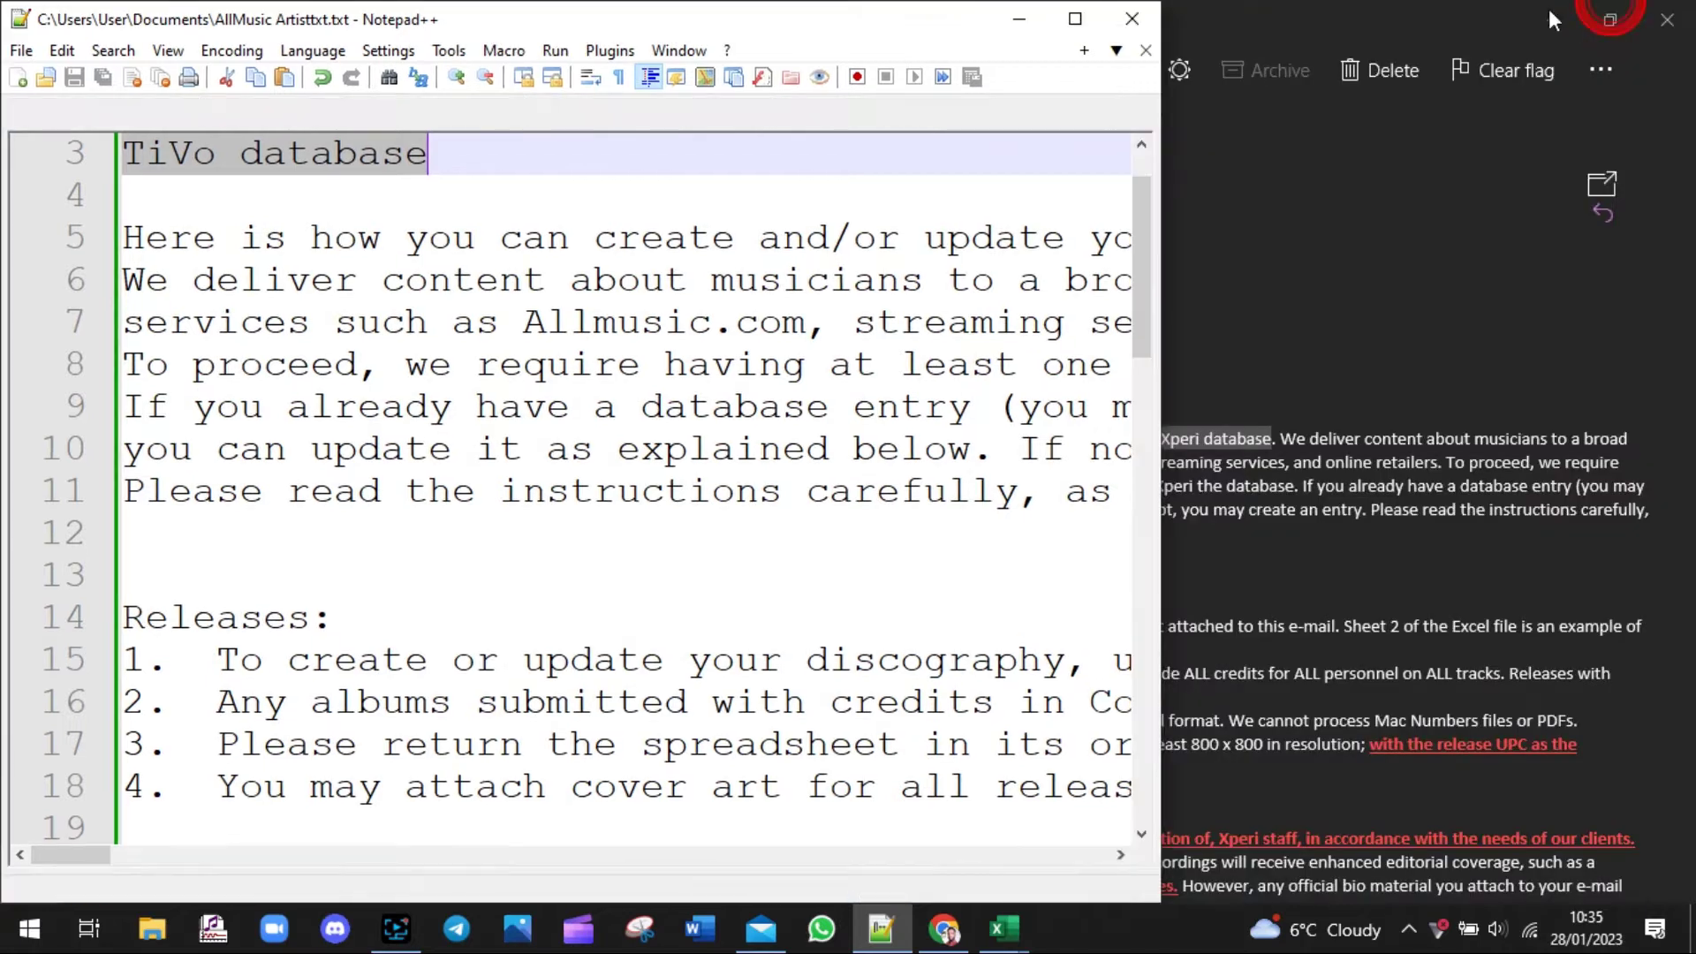
Switch to the Mail app and read the release submission instructions in the Xperi reply about AllMusic
click(1353, 399)
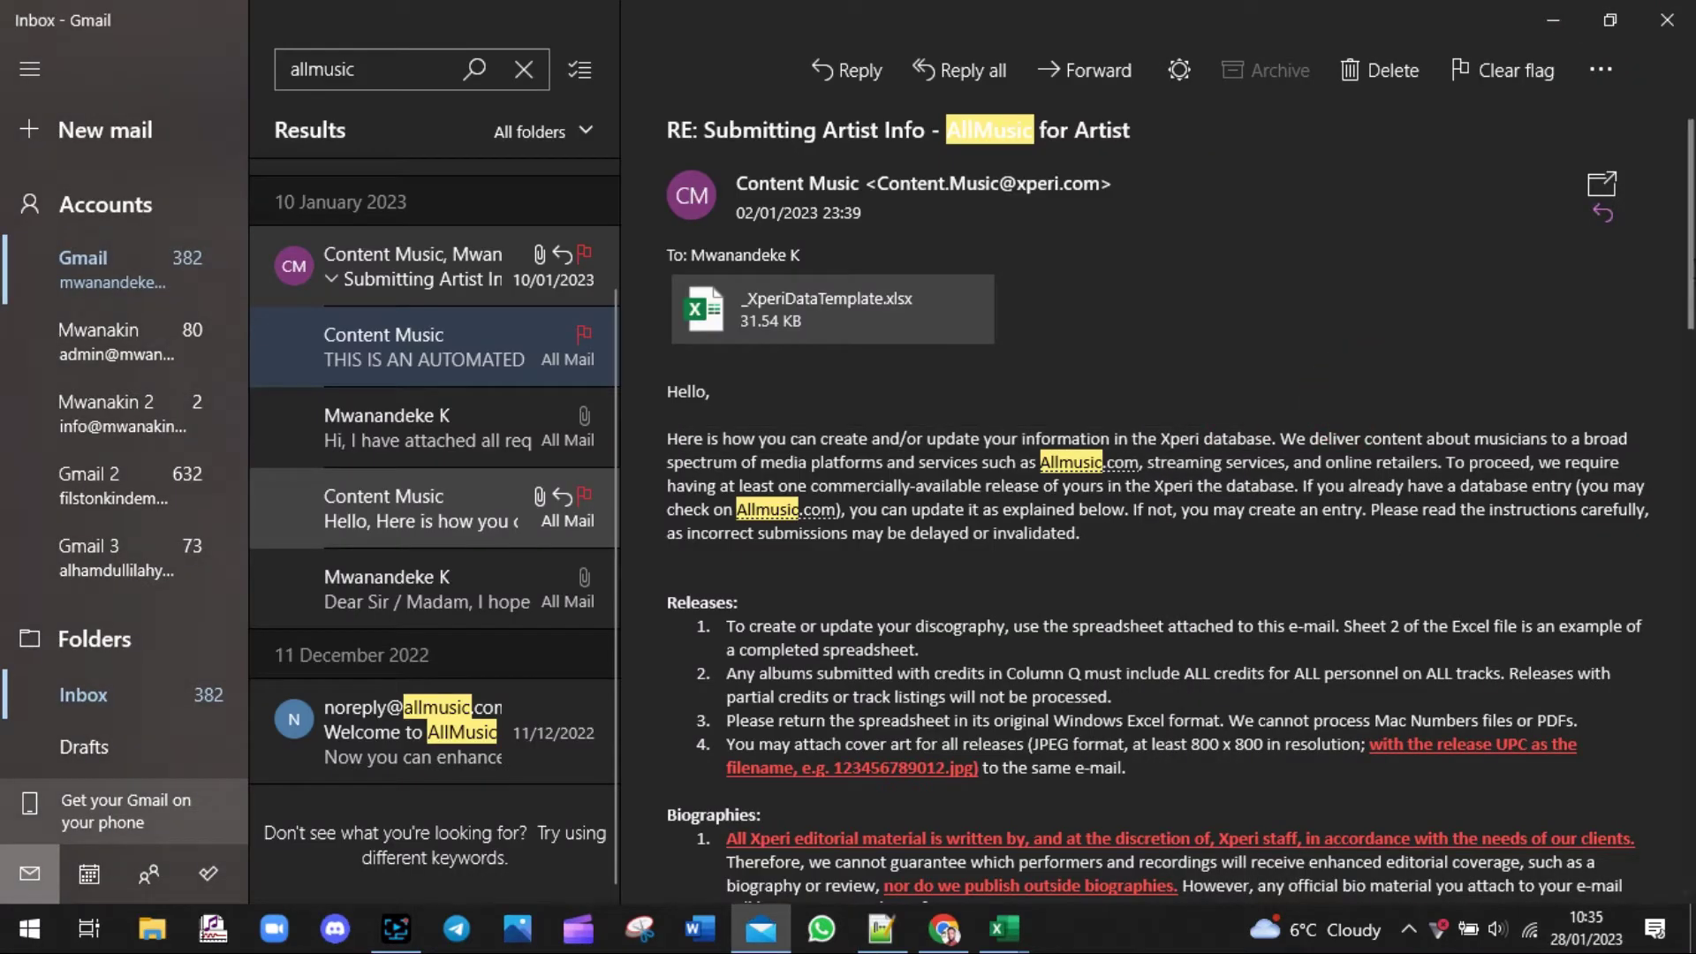
drag(1689, 265, 1661, 325)
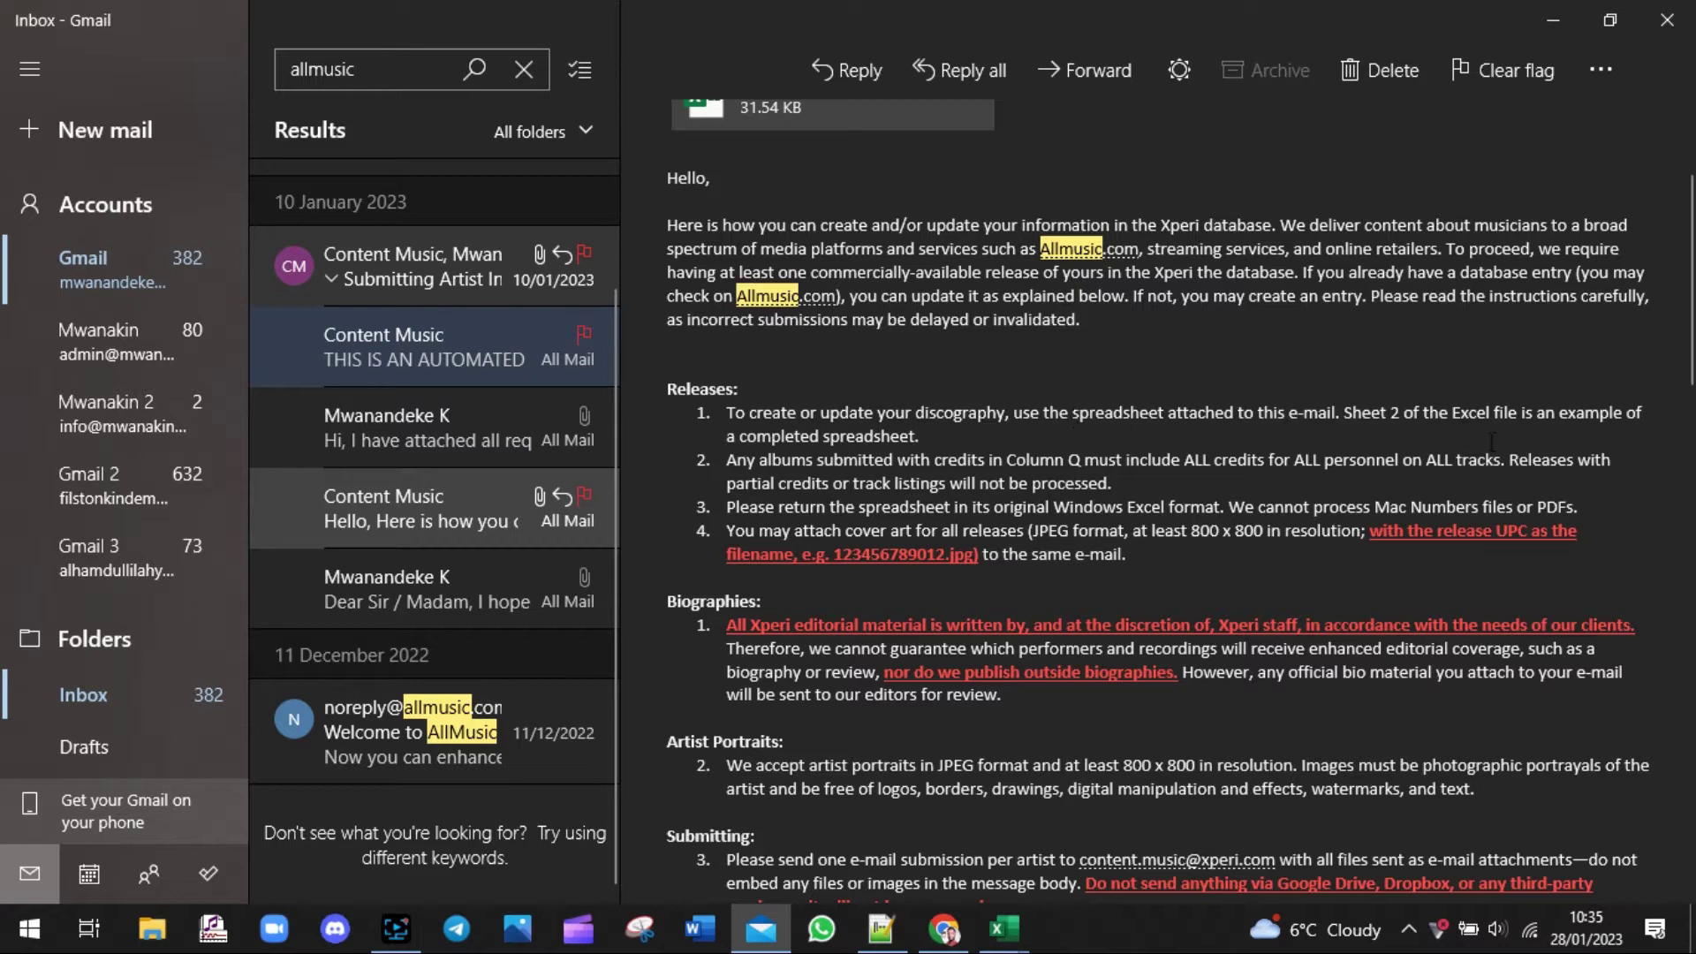
scroll(1424, 424, up, 3)
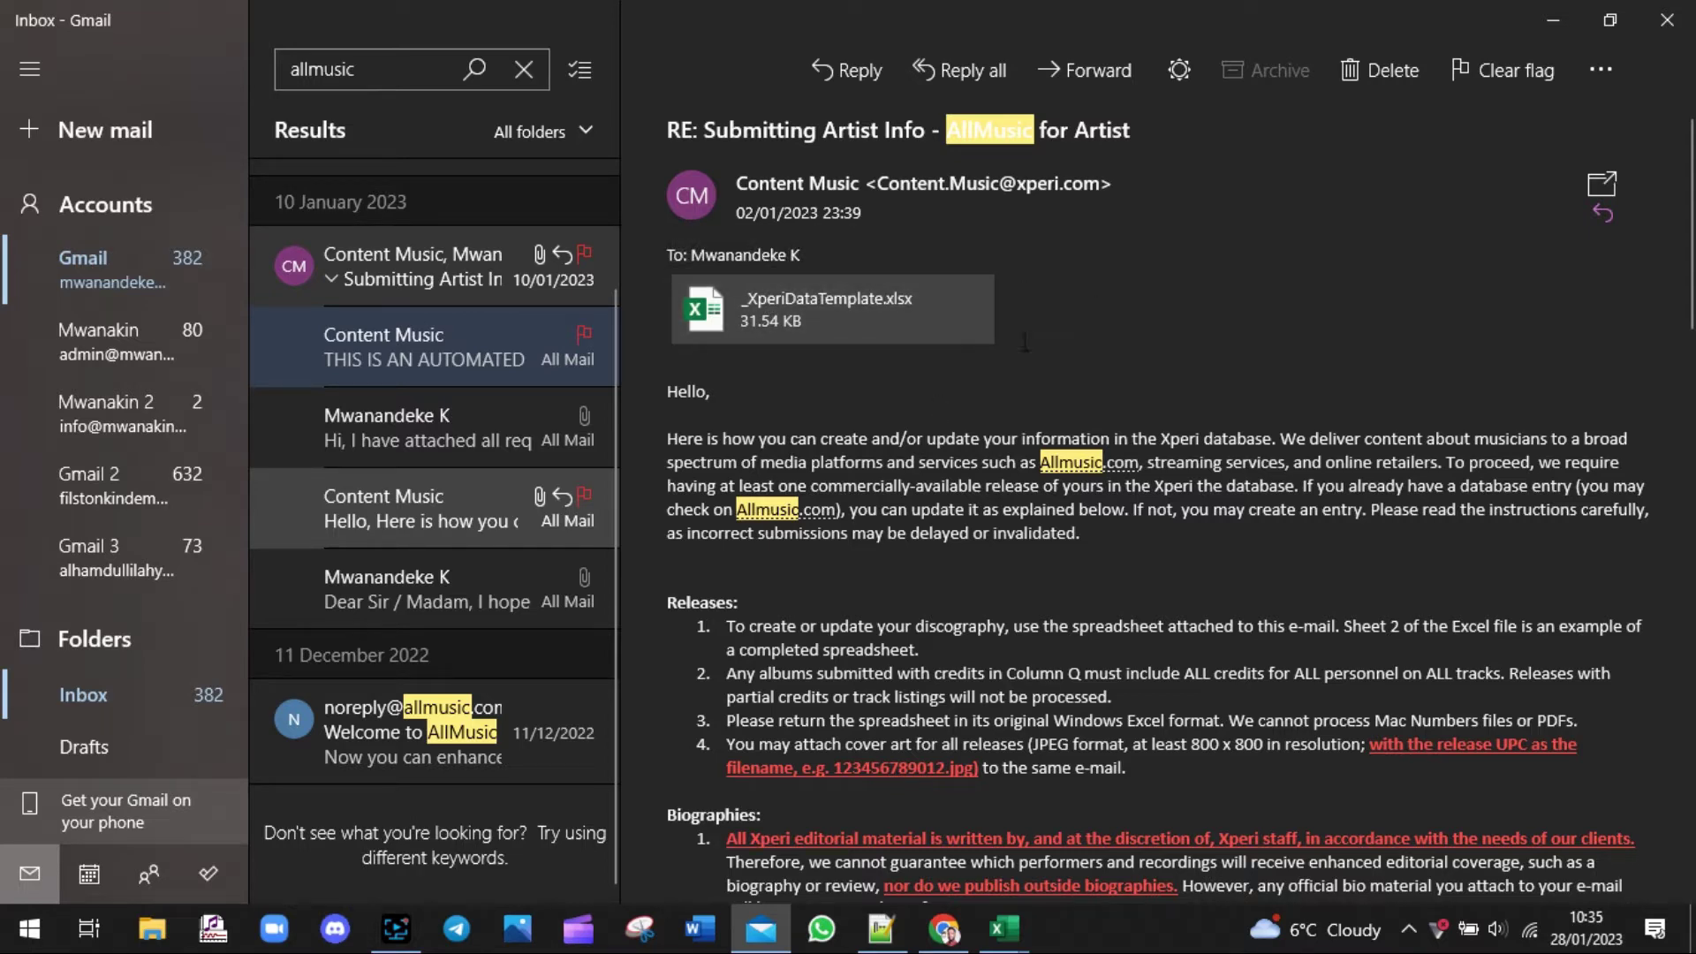
scroll(767, 277, down, 1)
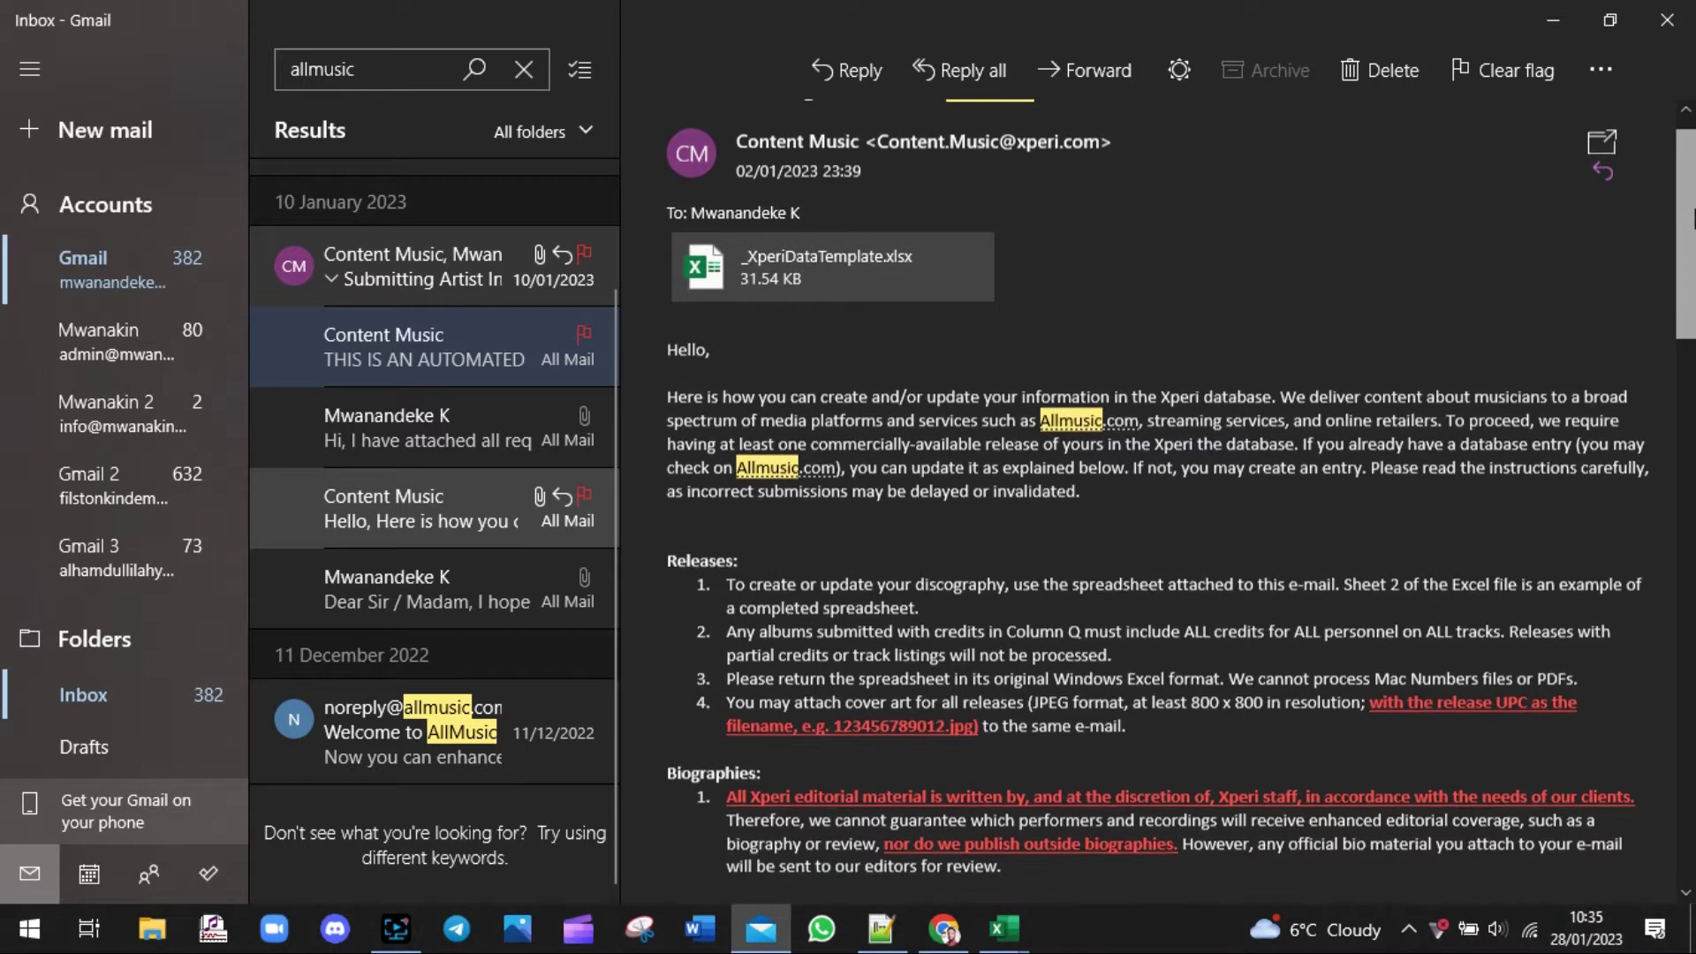
Switch to the _XperiDataTemplate workbook in Excel and display its AlbumTrack sheet
mouse_move(1004, 927)
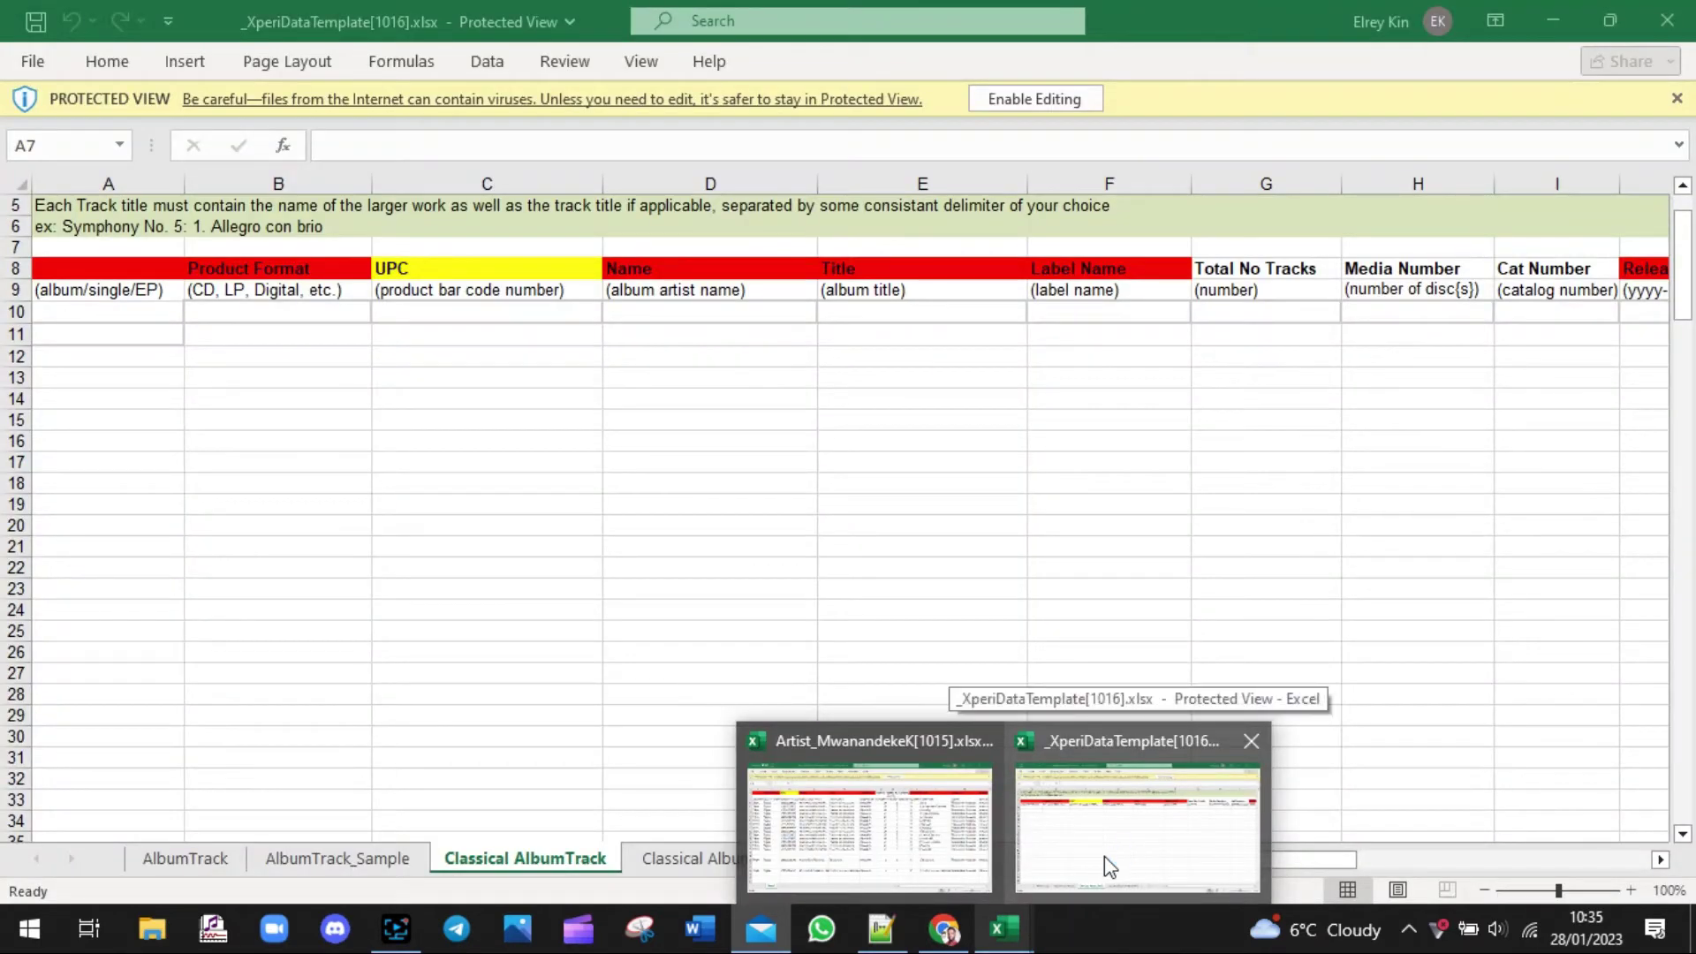
click(1104, 861)
click(174, 857)
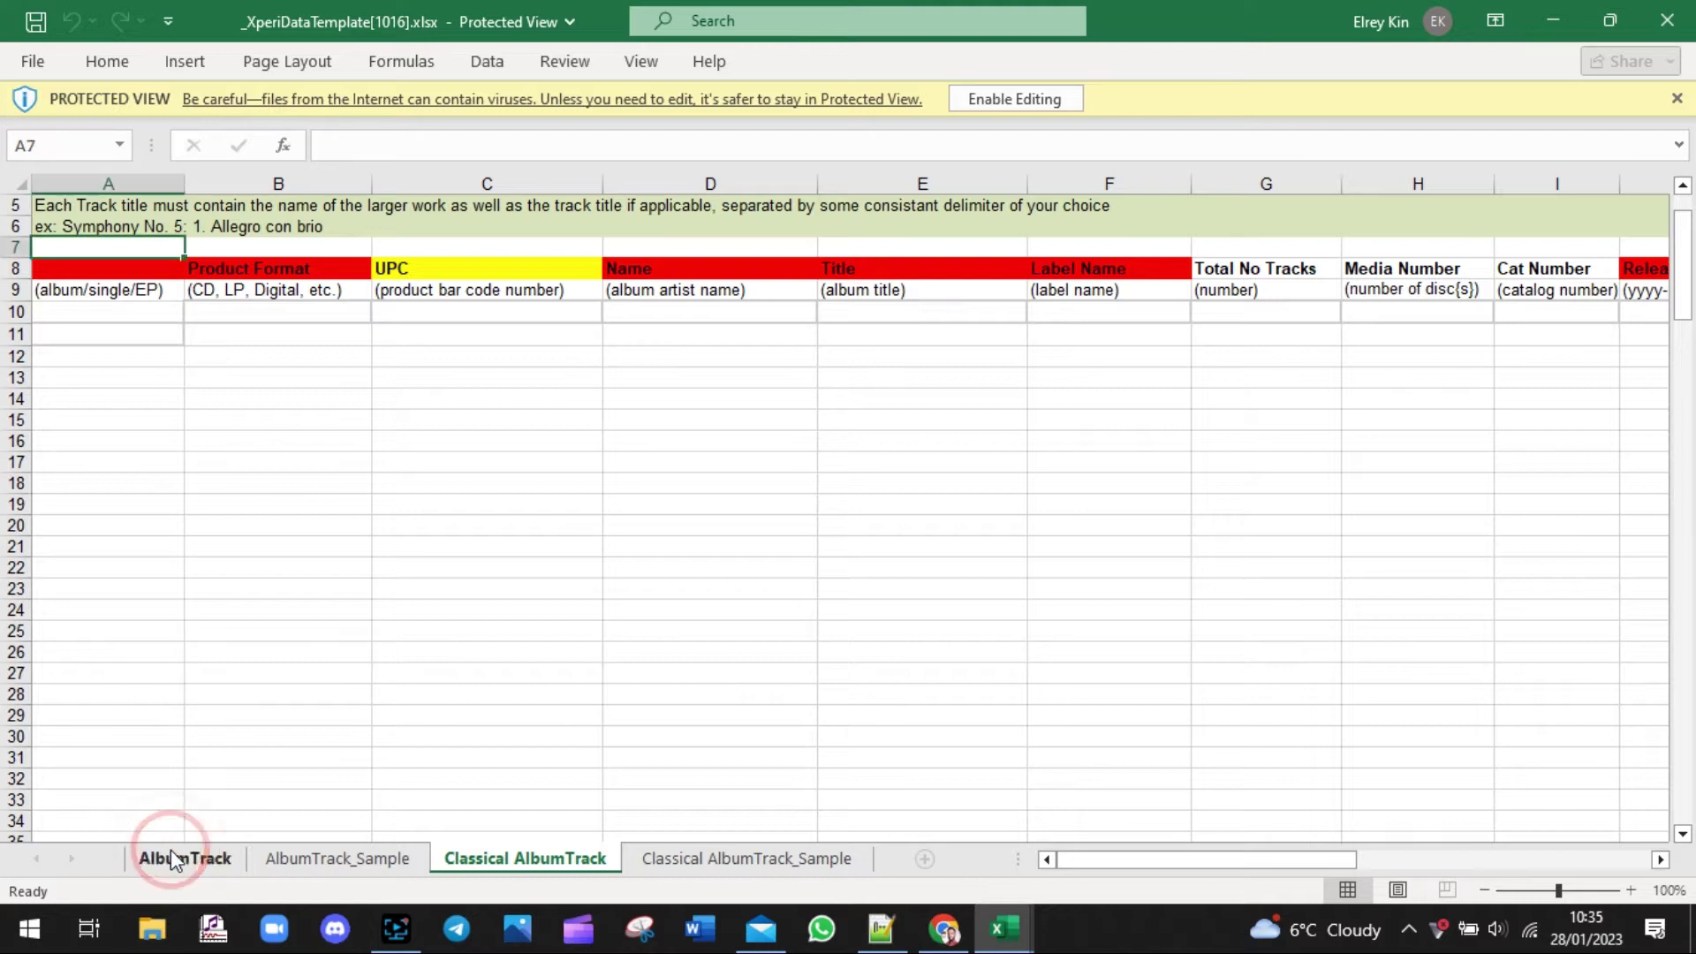
click(208, 853)
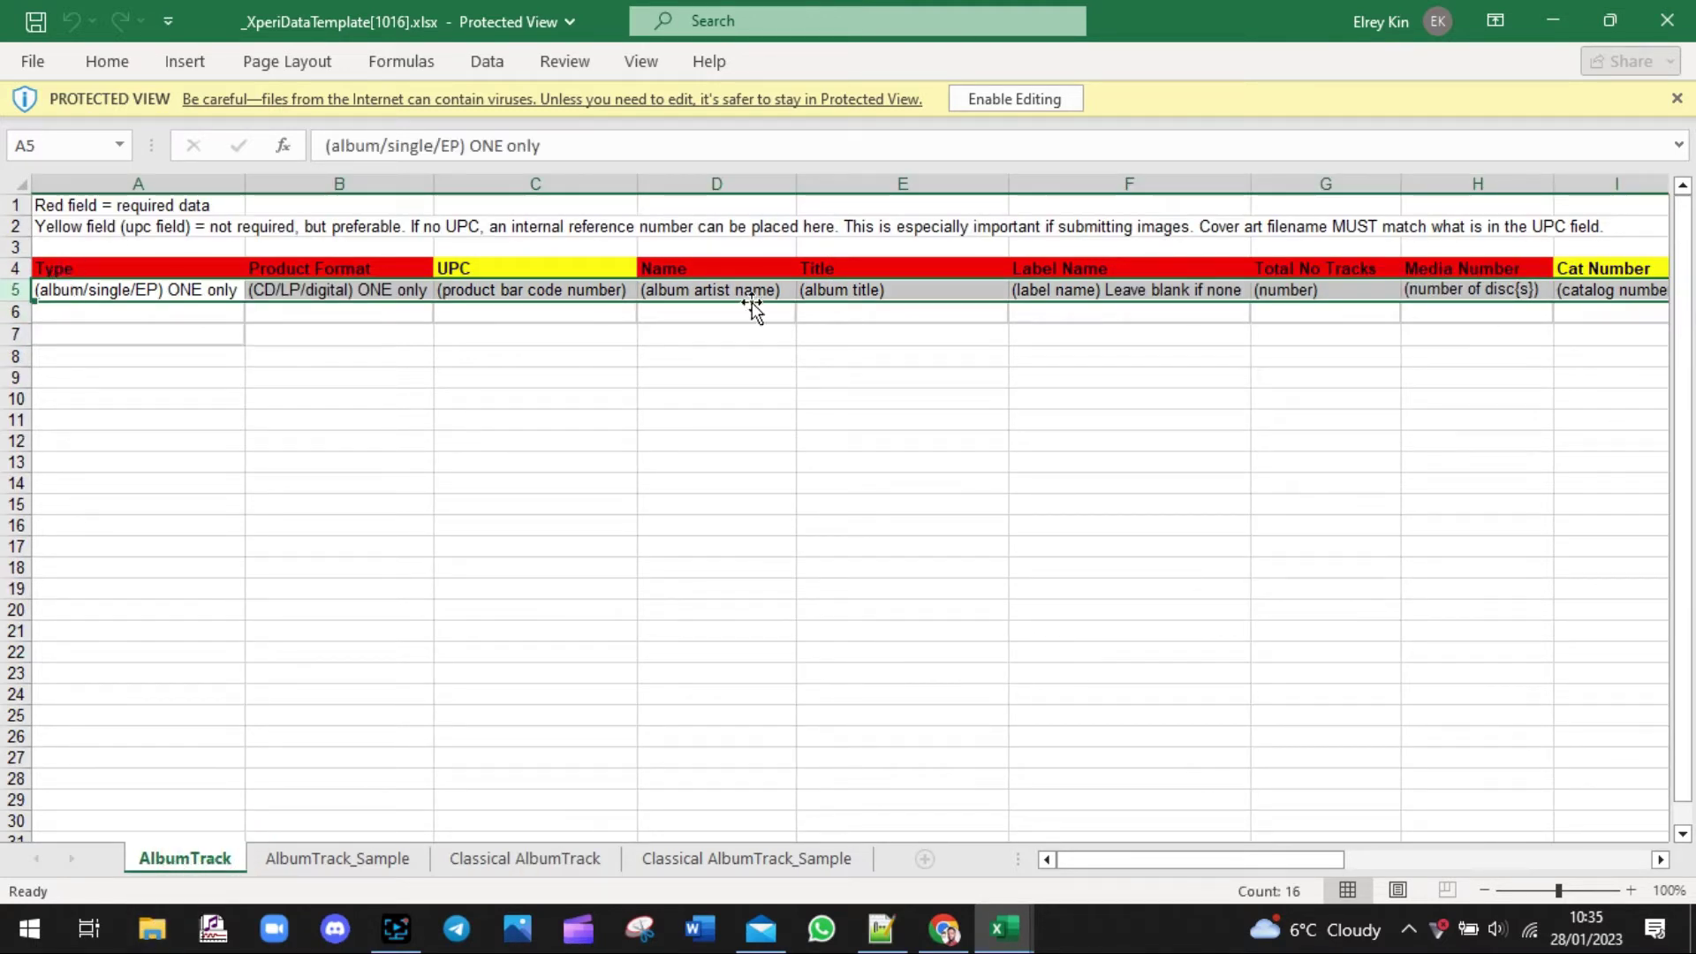
Examine the AlbumTrack sheet's column headings from Type through Credits, and return to the first column
click(1212, 861)
drag(1304, 856, 1222, 857)
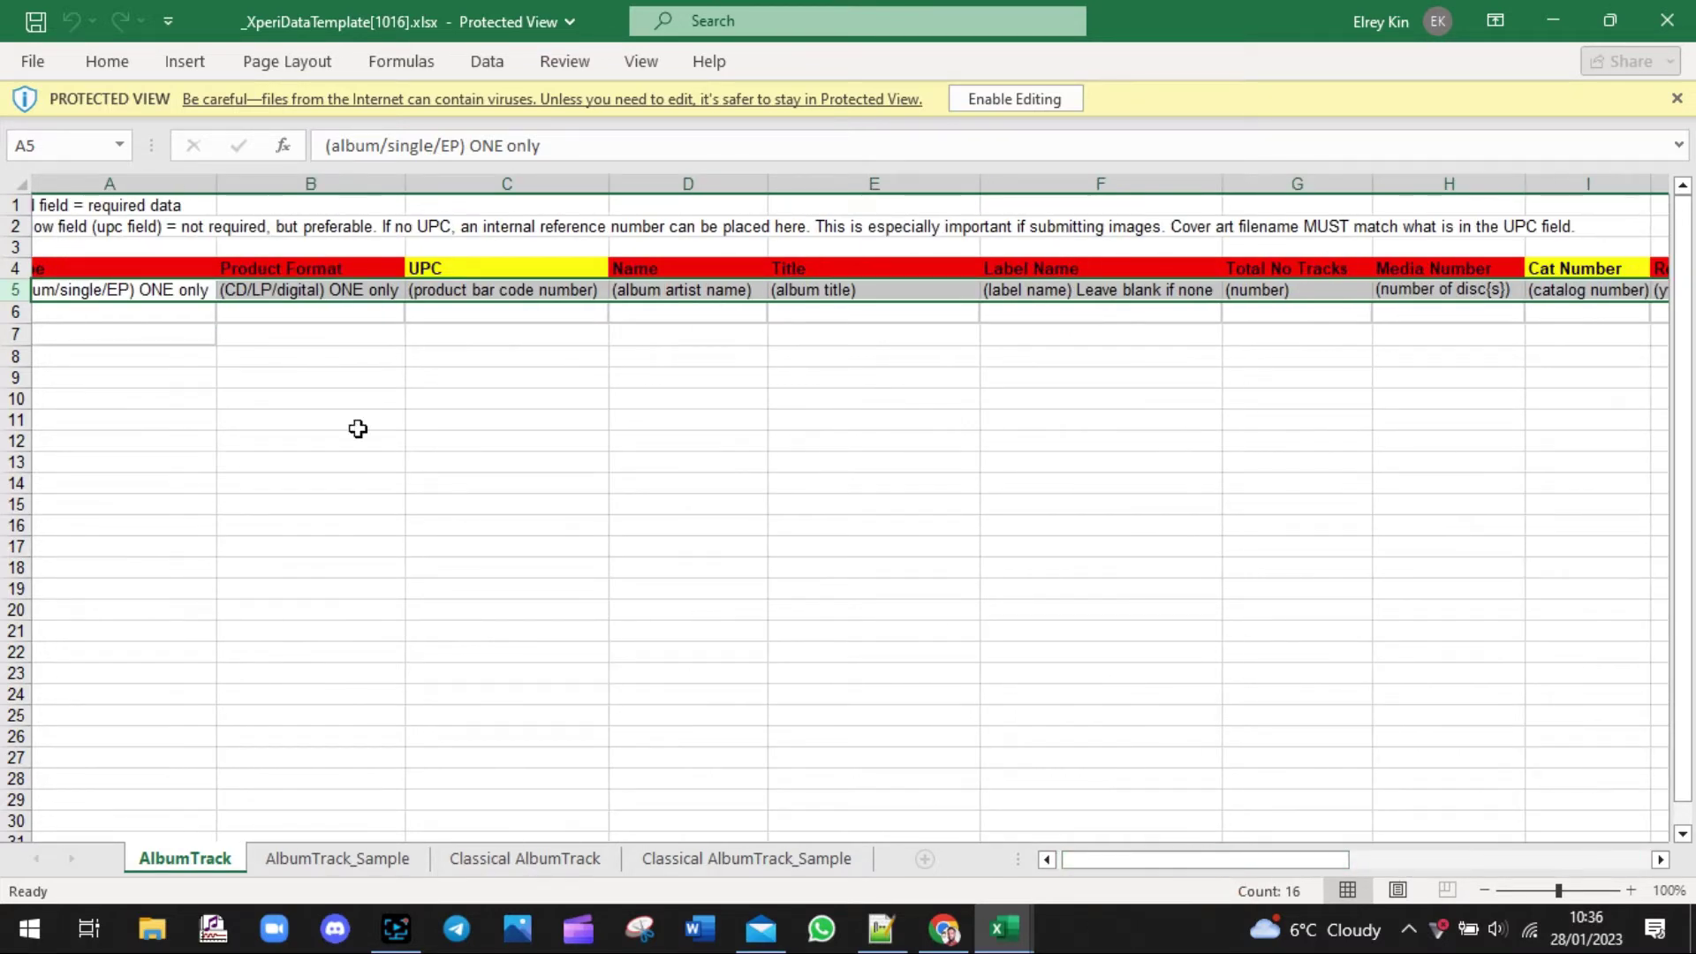
drag(1098, 855, 1093, 855)
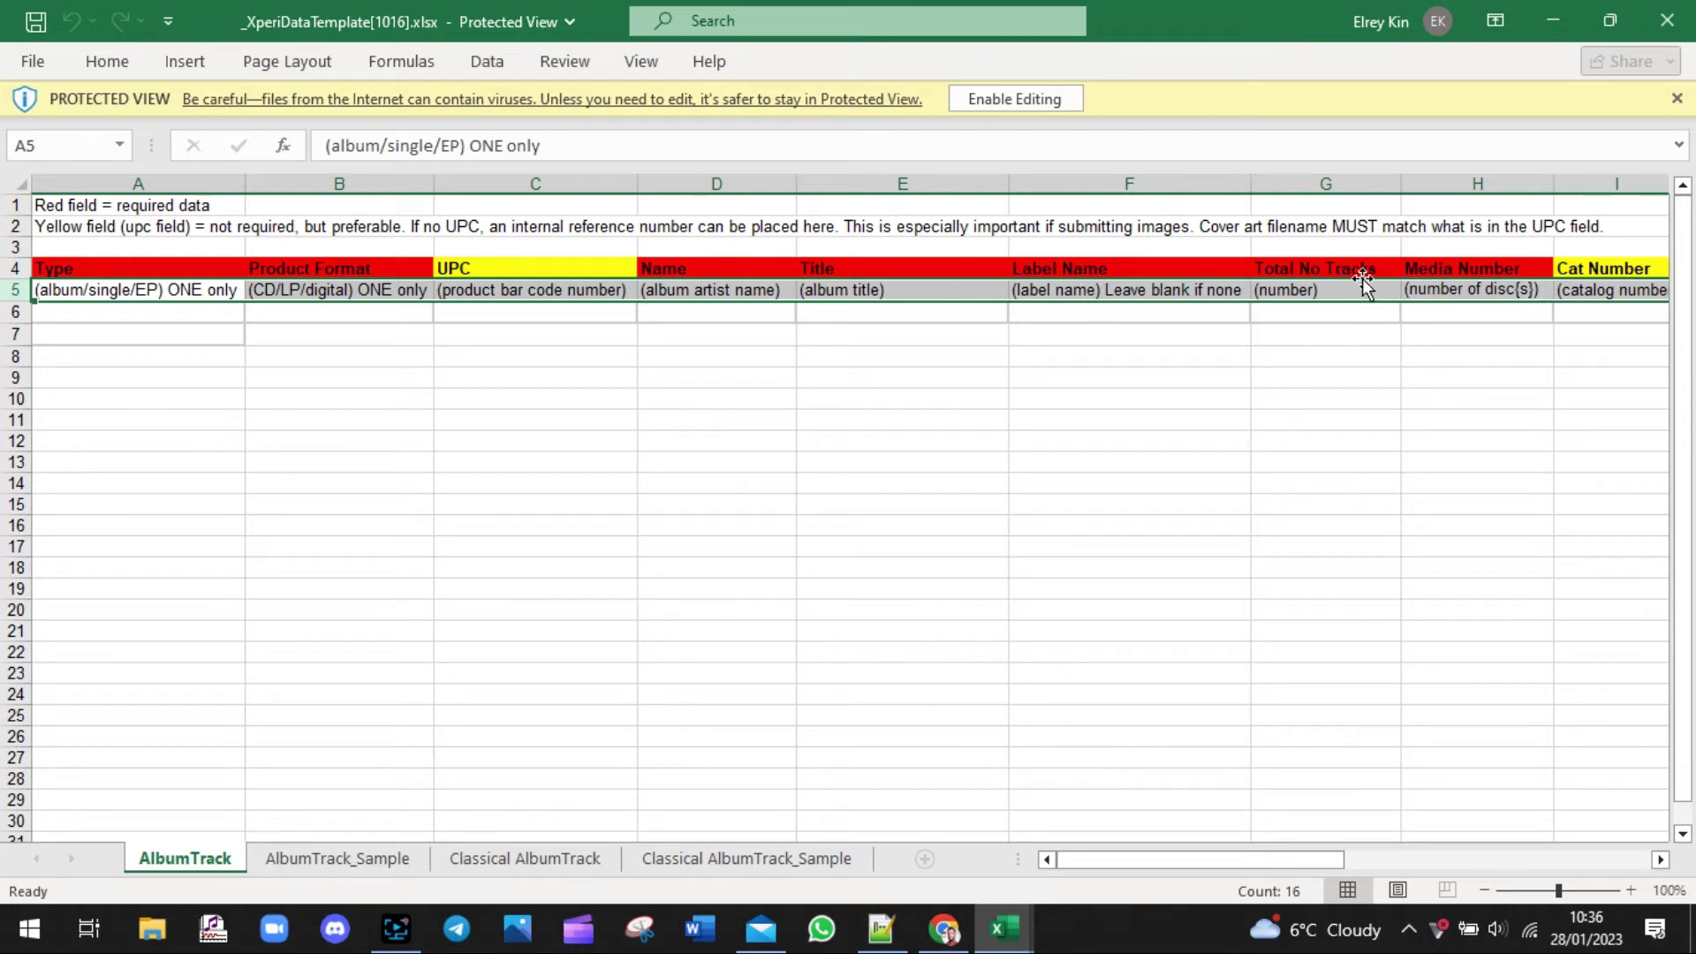
drag(1205, 862, 1329, 862)
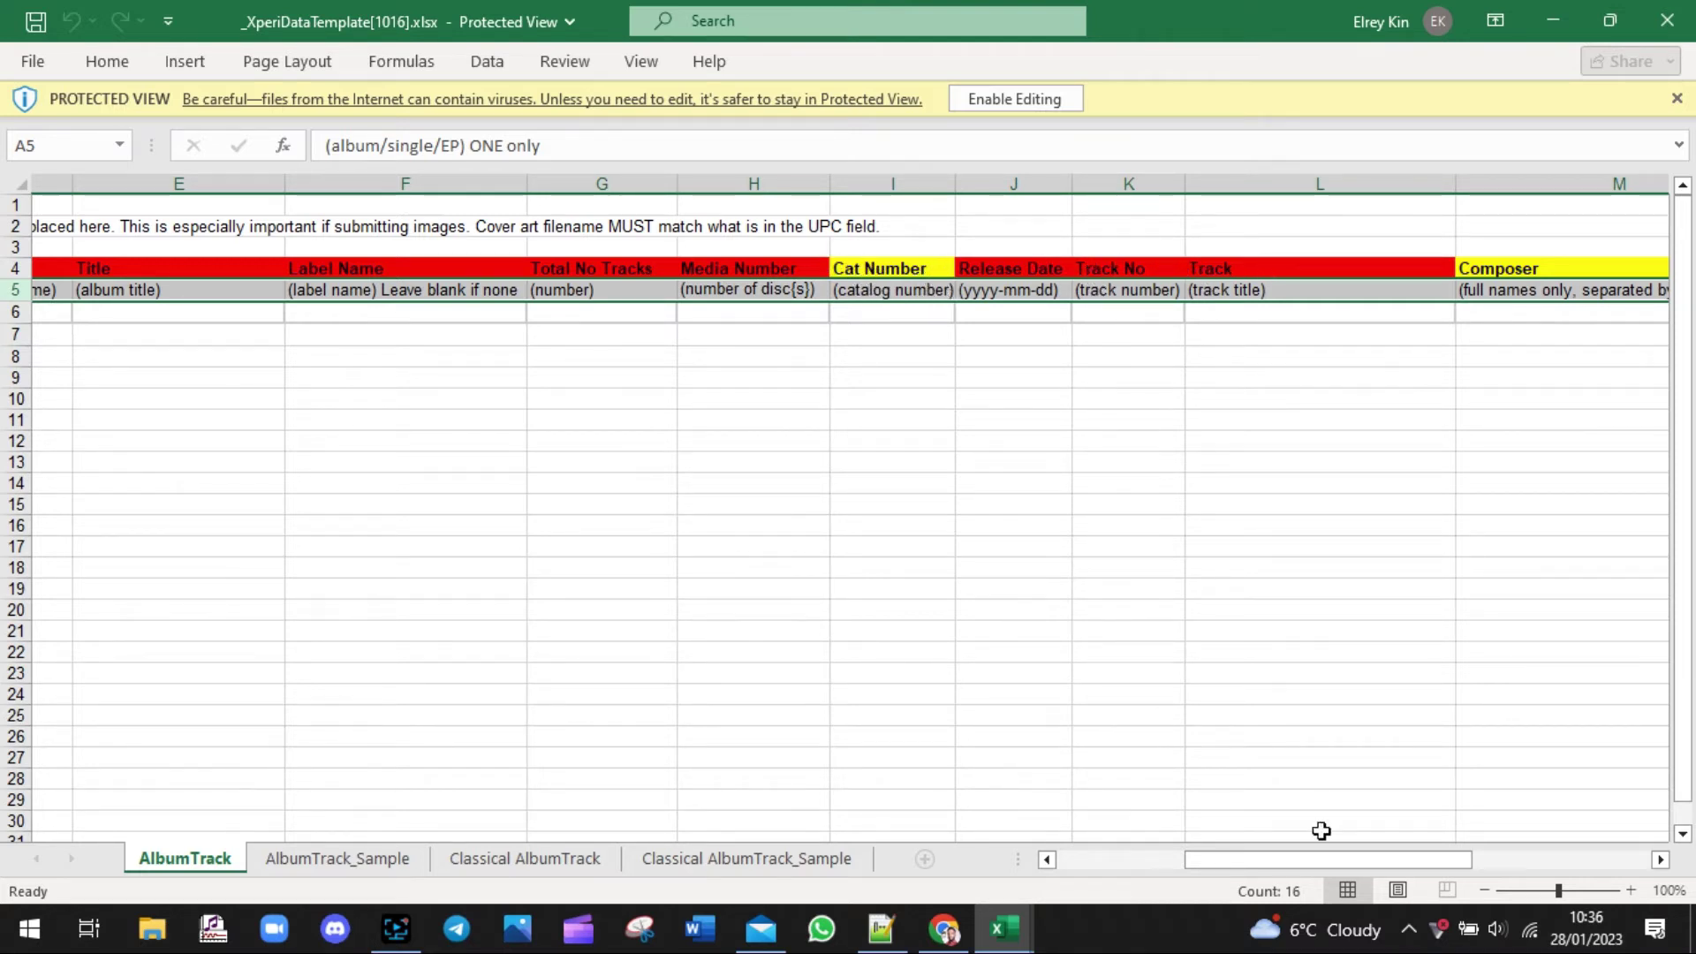
drag(1322, 858, 1460, 855)
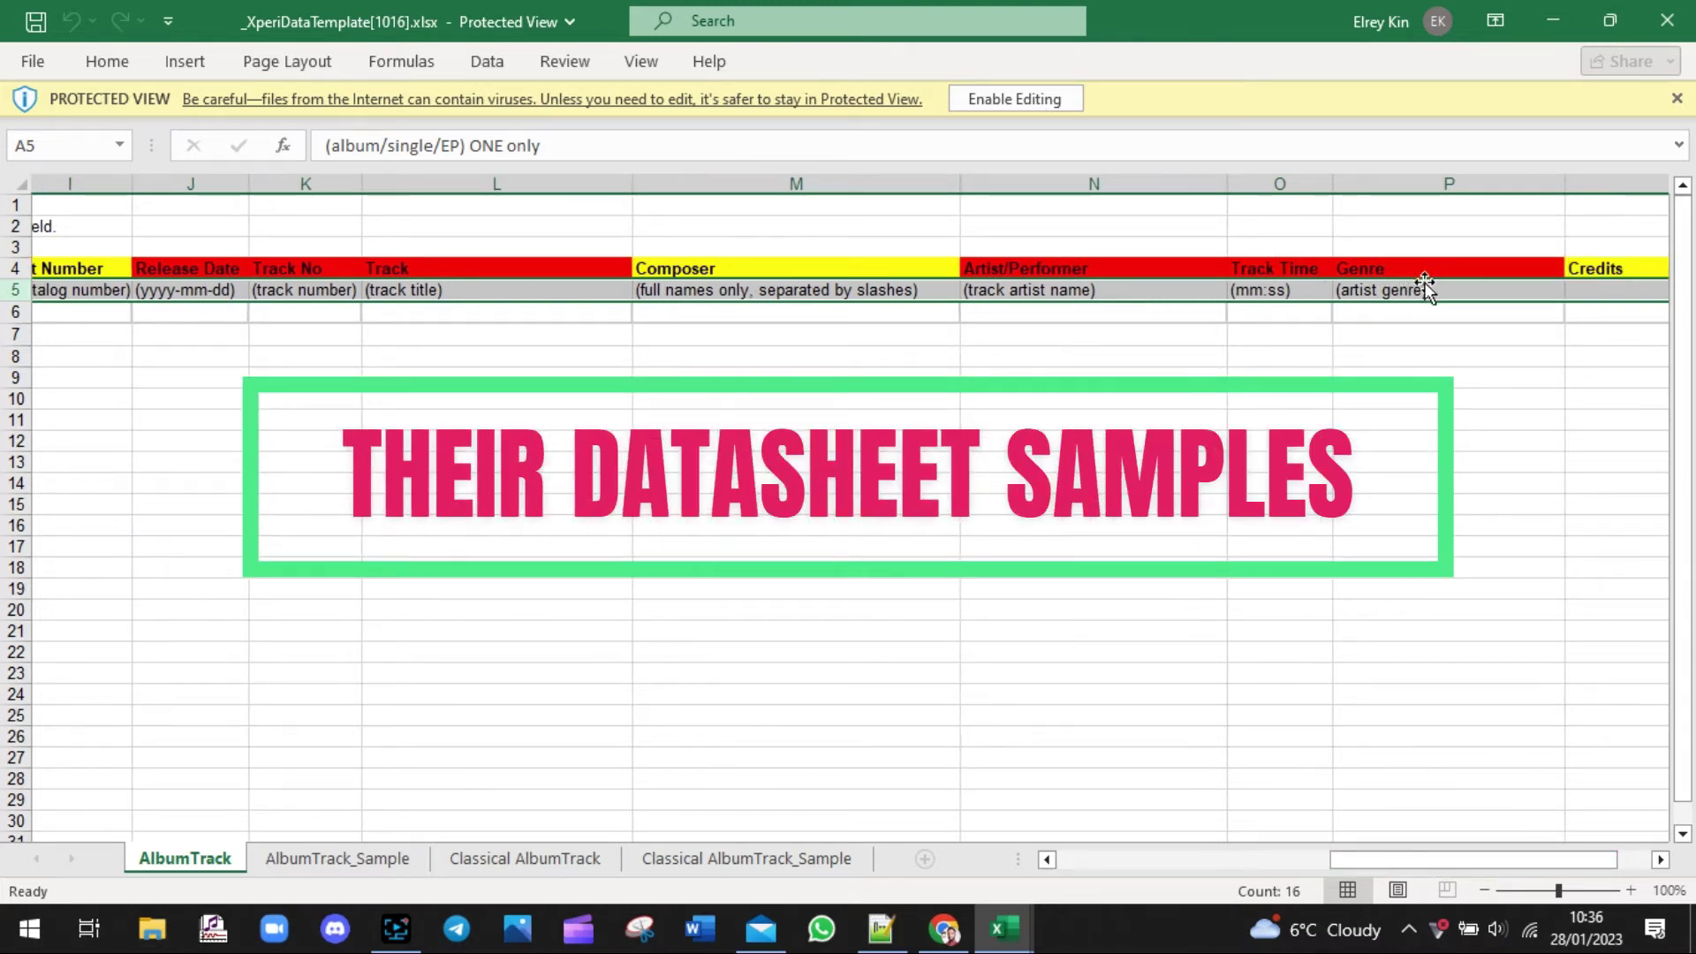
drag(1396, 858, 1462, 864)
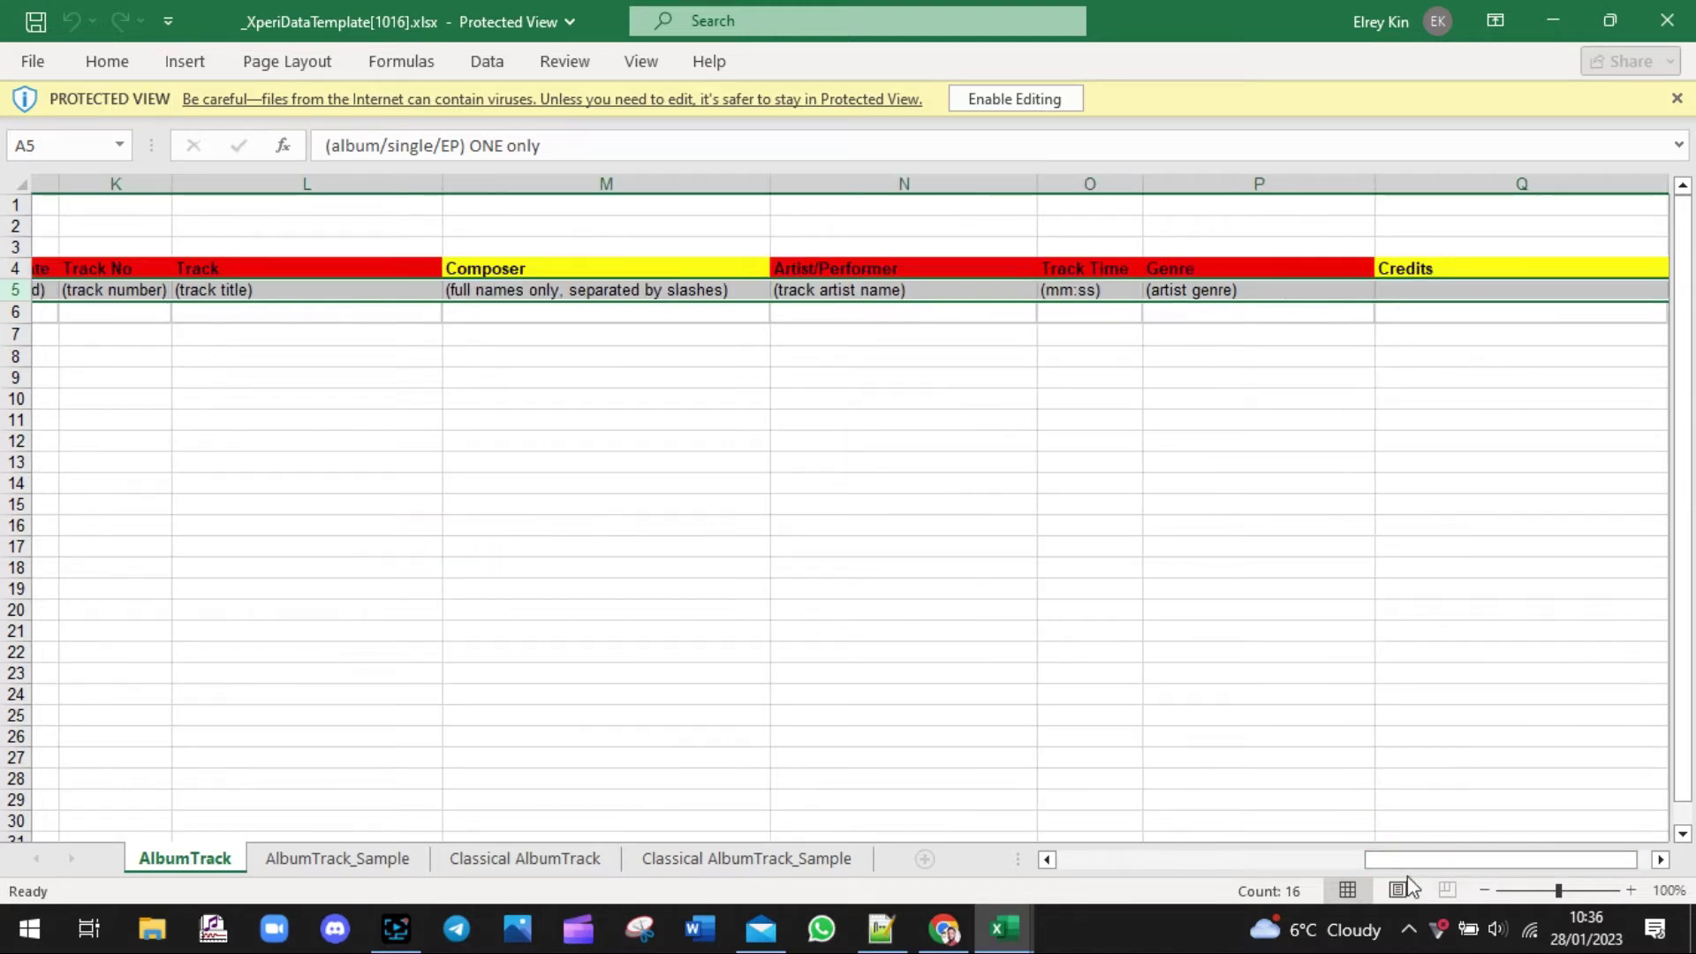
drag(1408, 856, 1071, 856)
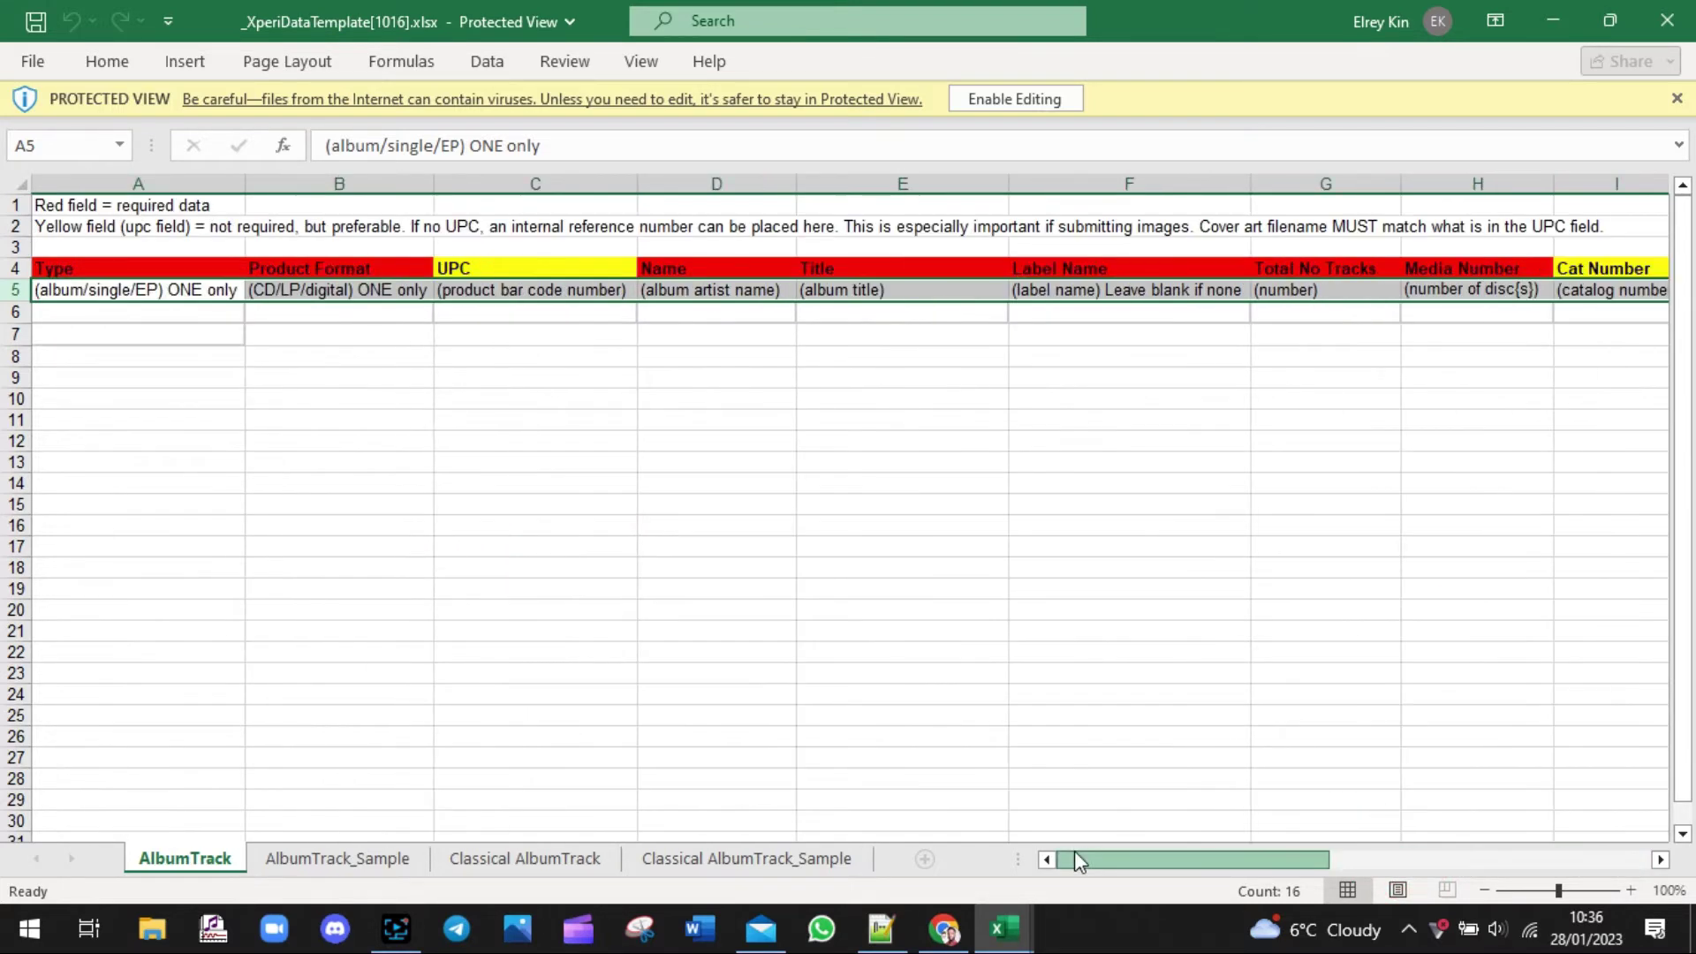
Review the example entries on the AlbumTrack_Sample sheet and the column headings on the Classical AlbumTrack sheet
click(309, 863)
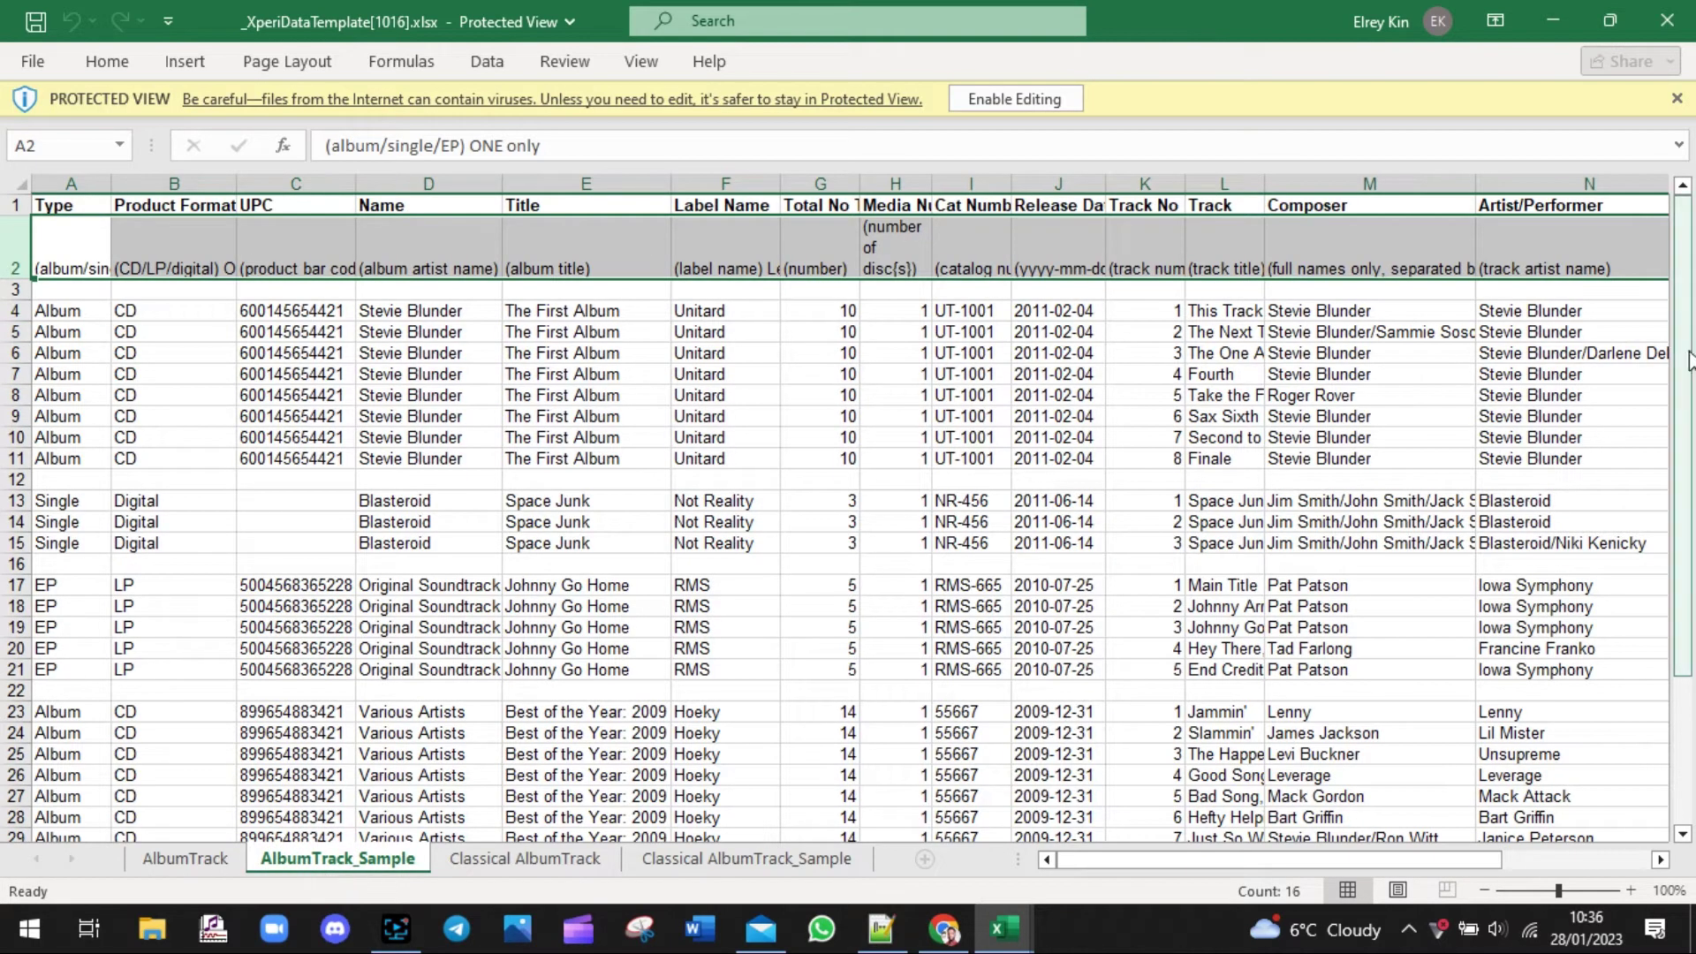
mouse_move(1676, 281)
mouse_down()
mouse_move(1676, 421)
mouse_move(1678, 275)
mouse_up()
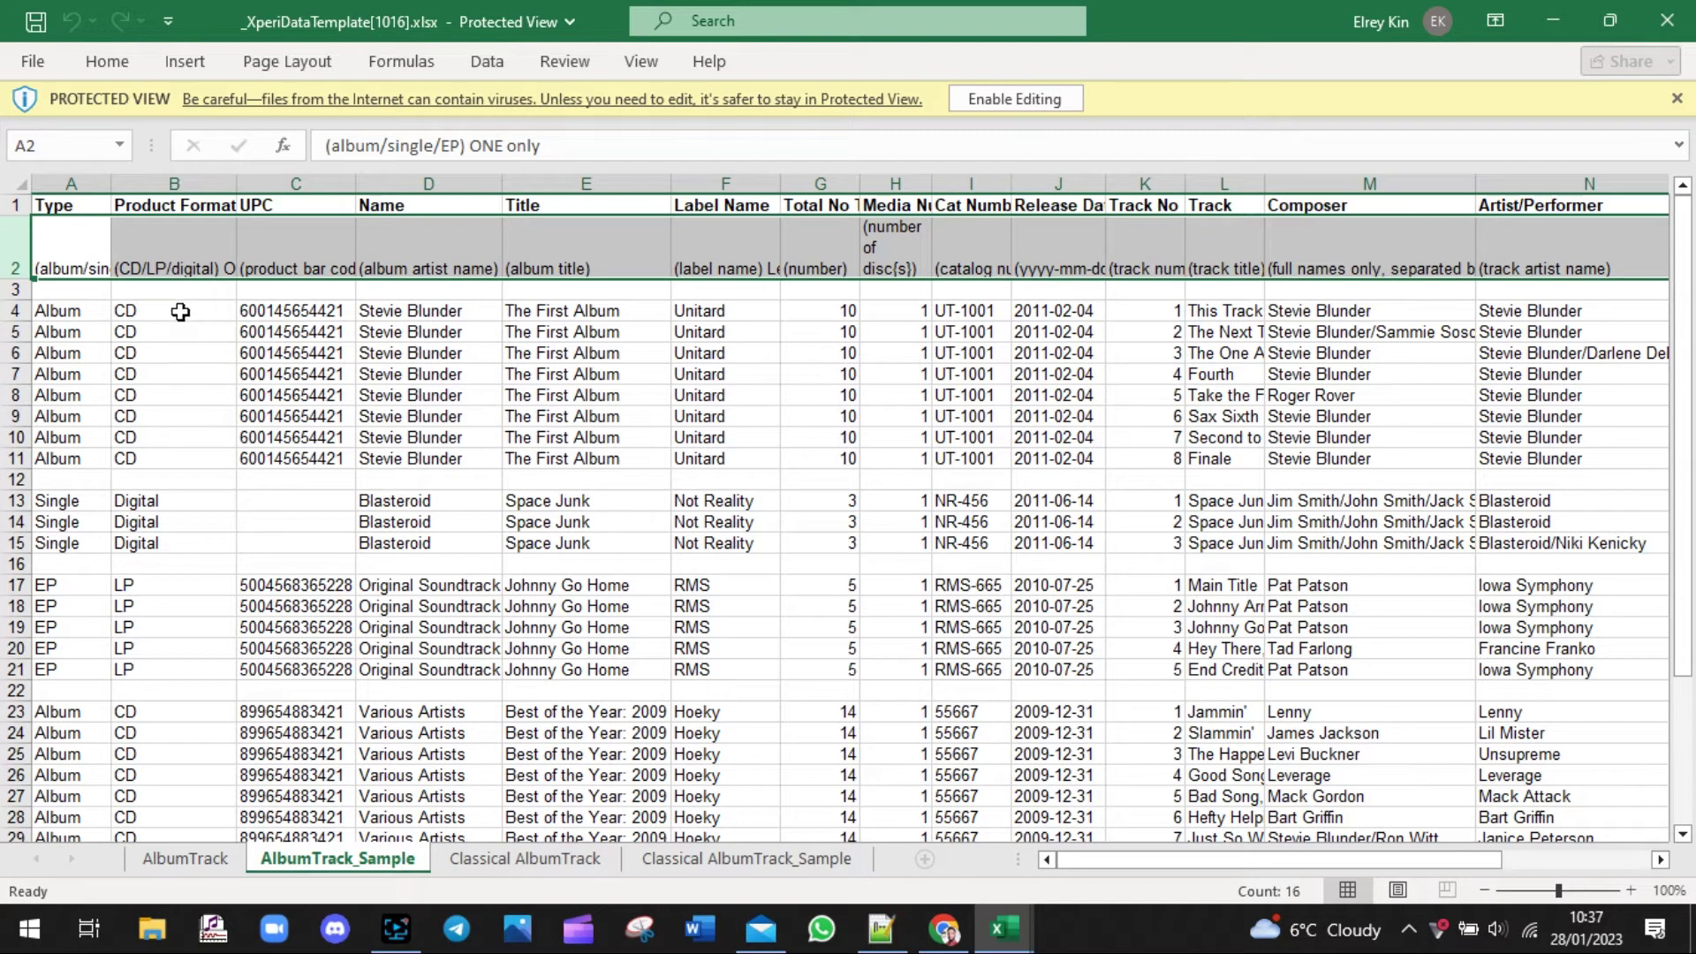
click(556, 858)
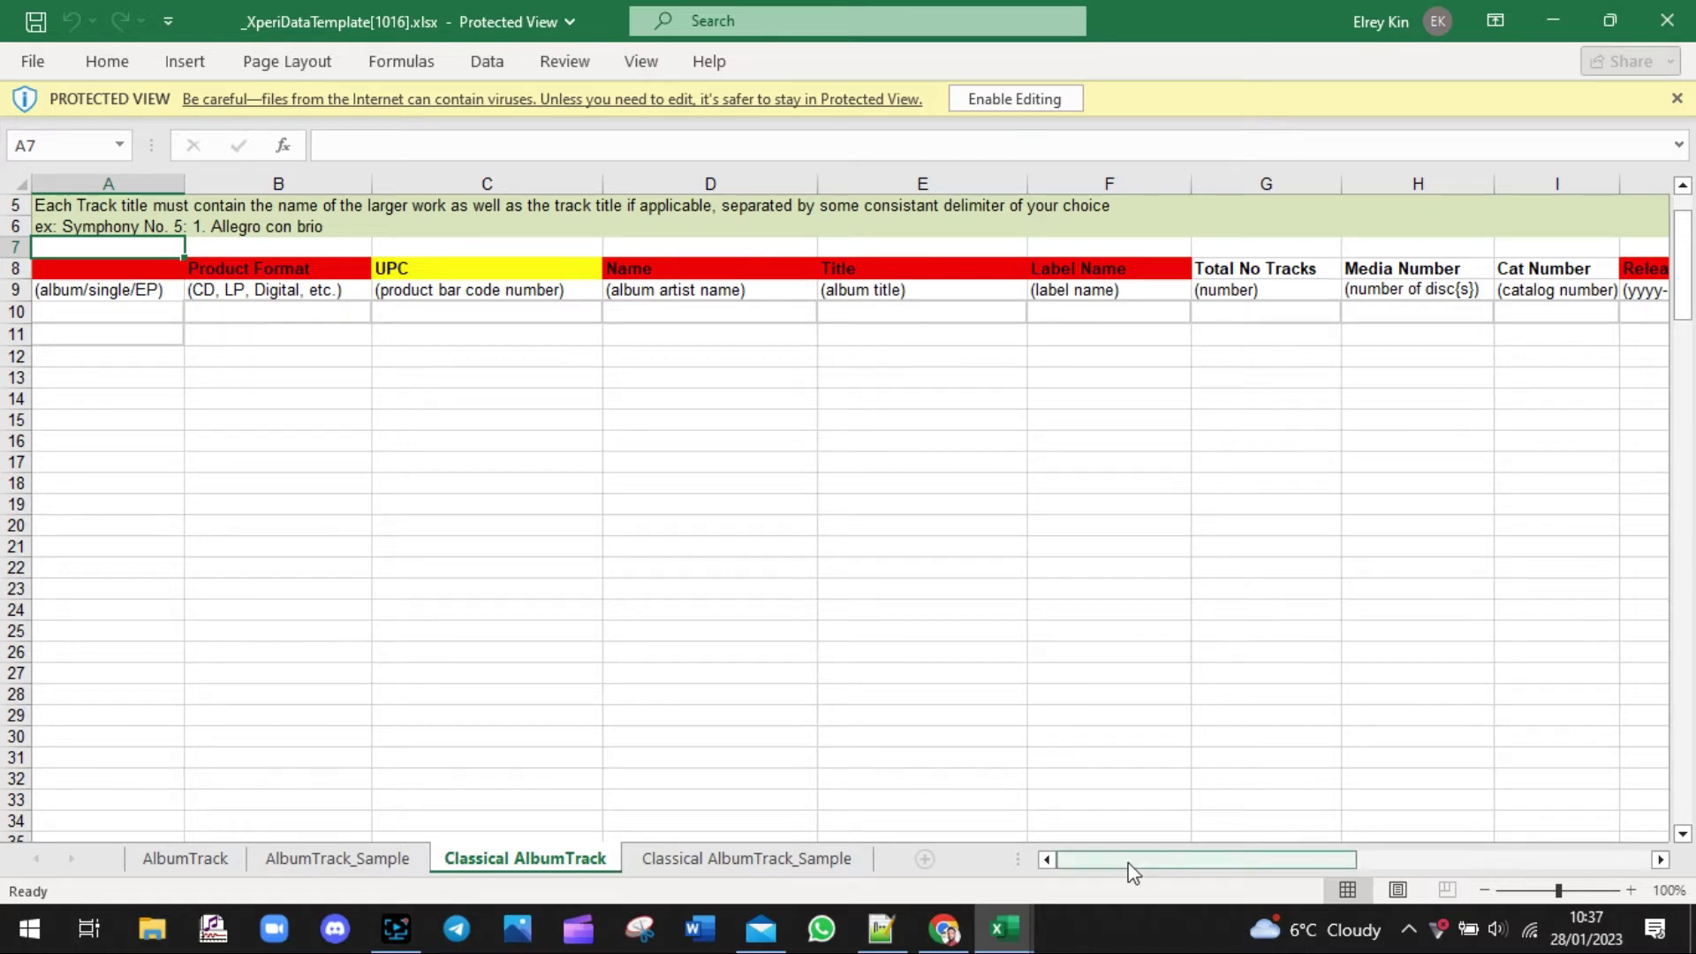
drag(1125, 873, 1442, 873)
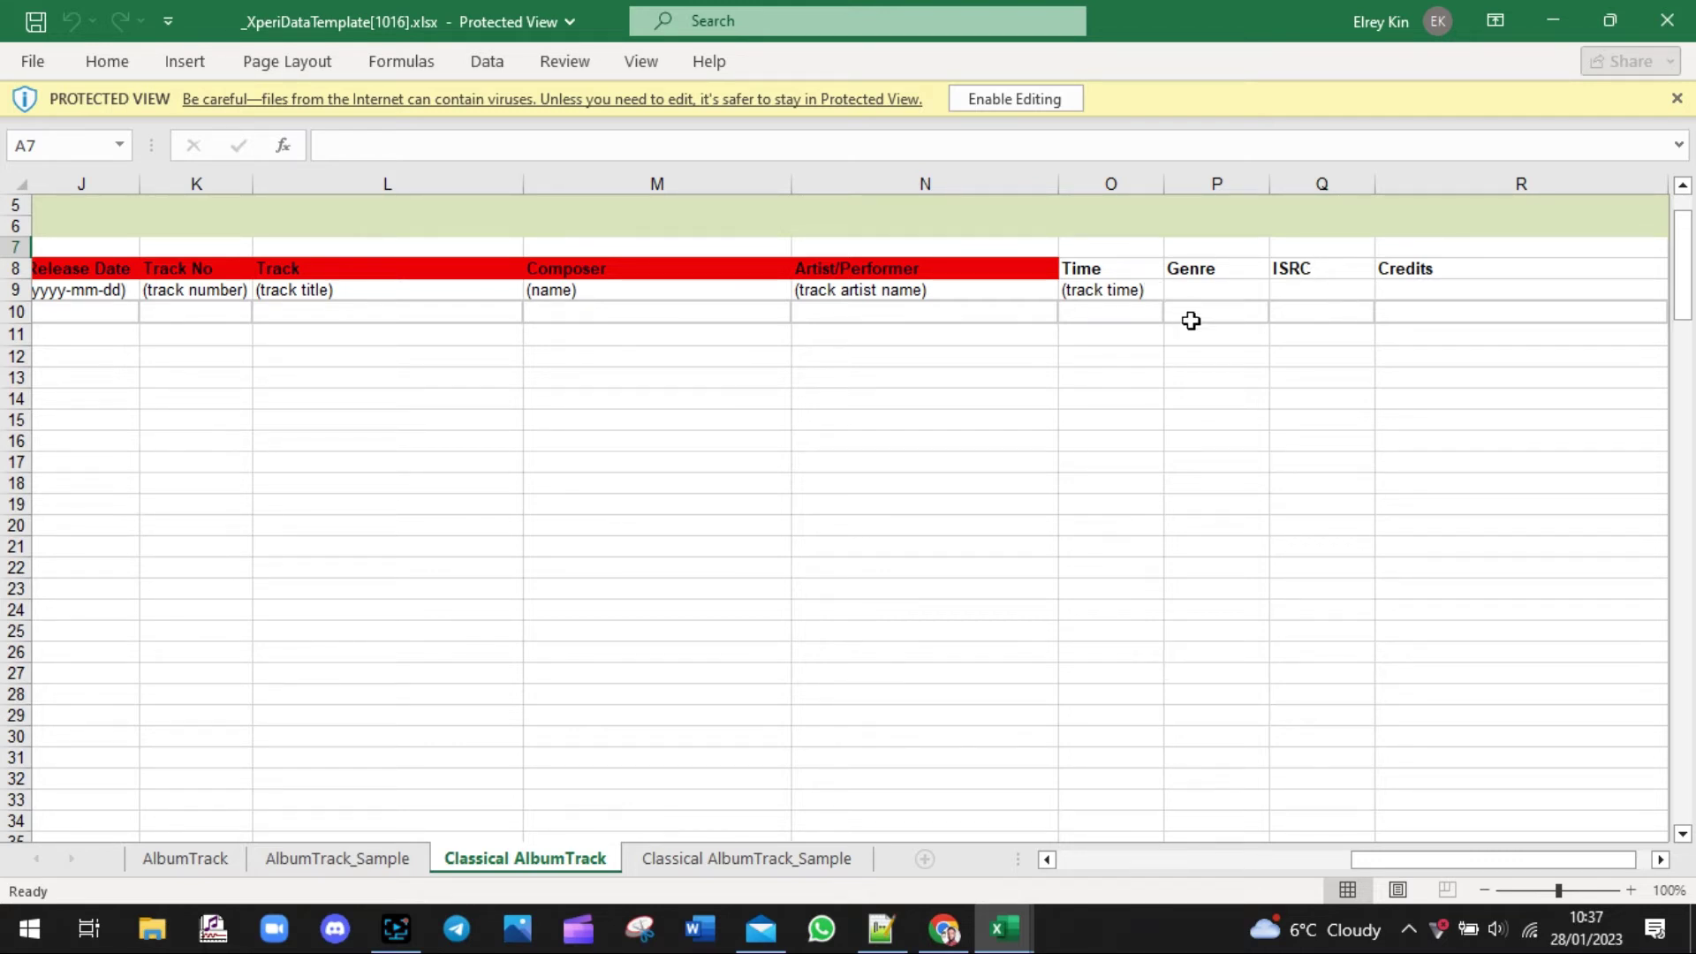
drag(1420, 859, 1115, 888)
Look through the example entries across the columns of the Classical AlbumTrack_Sample sheet
click(761, 850)
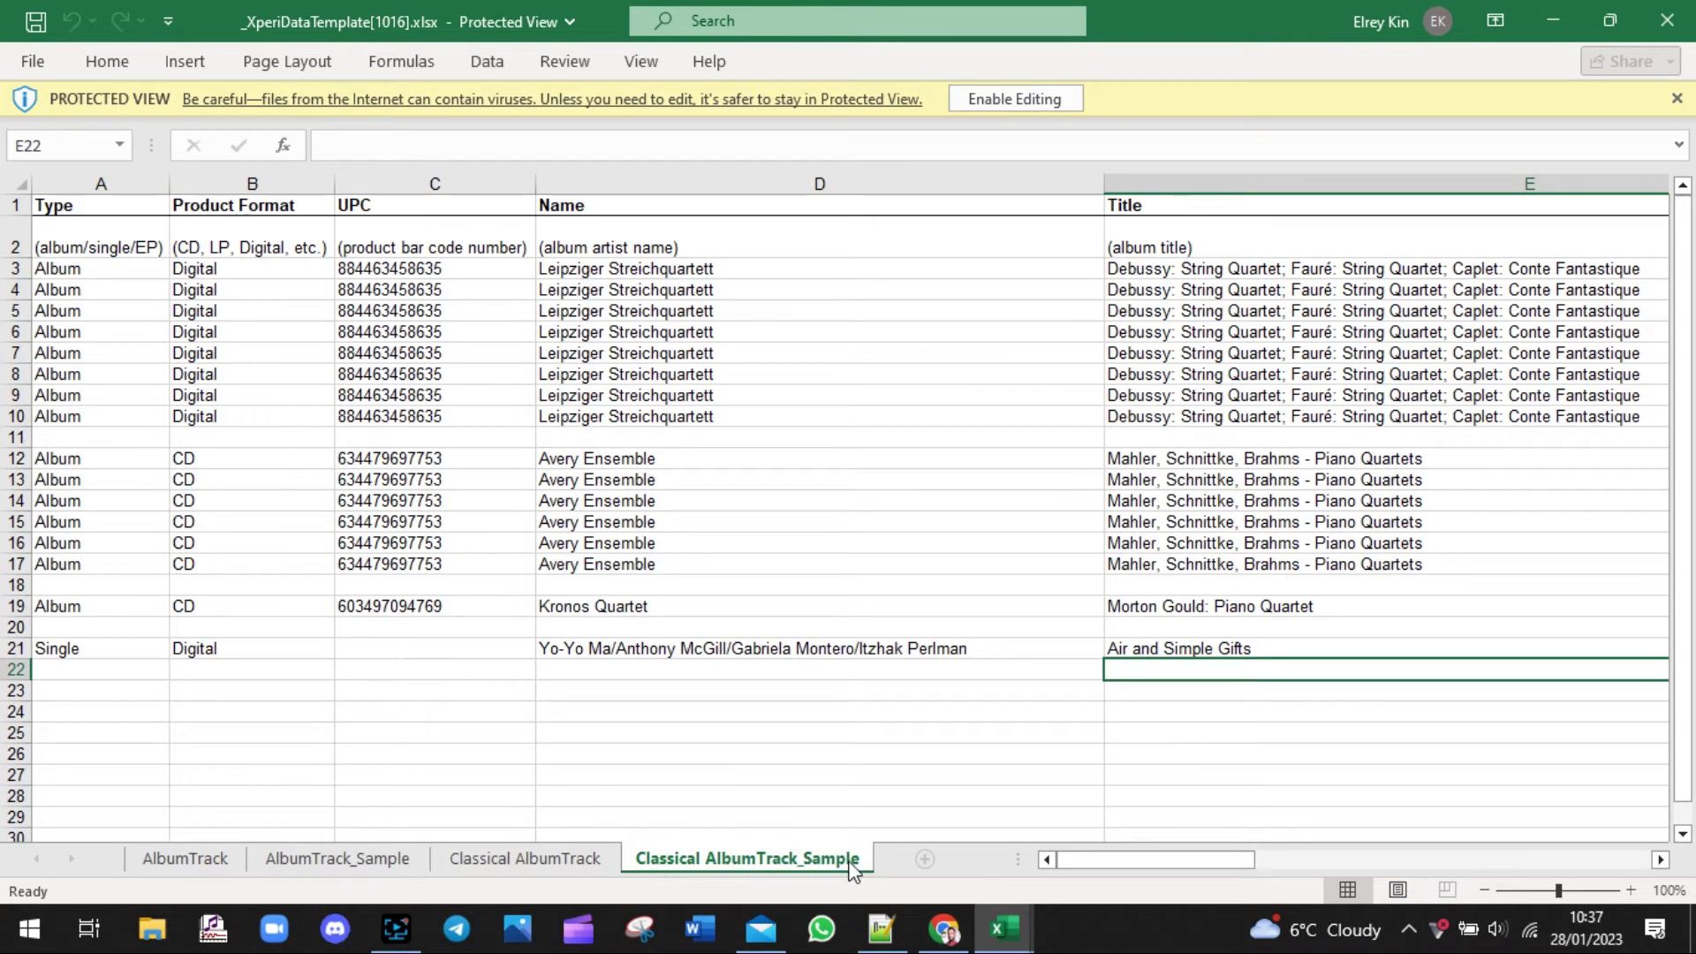
drag(1180, 860, 1514, 862)
drag(1259, 883, 1090, 893)
Switch to the completed artist workbook and examine its album and single entries, including the UPC, track, genre, ISRC and credits columns
mouse_move(1004, 928)
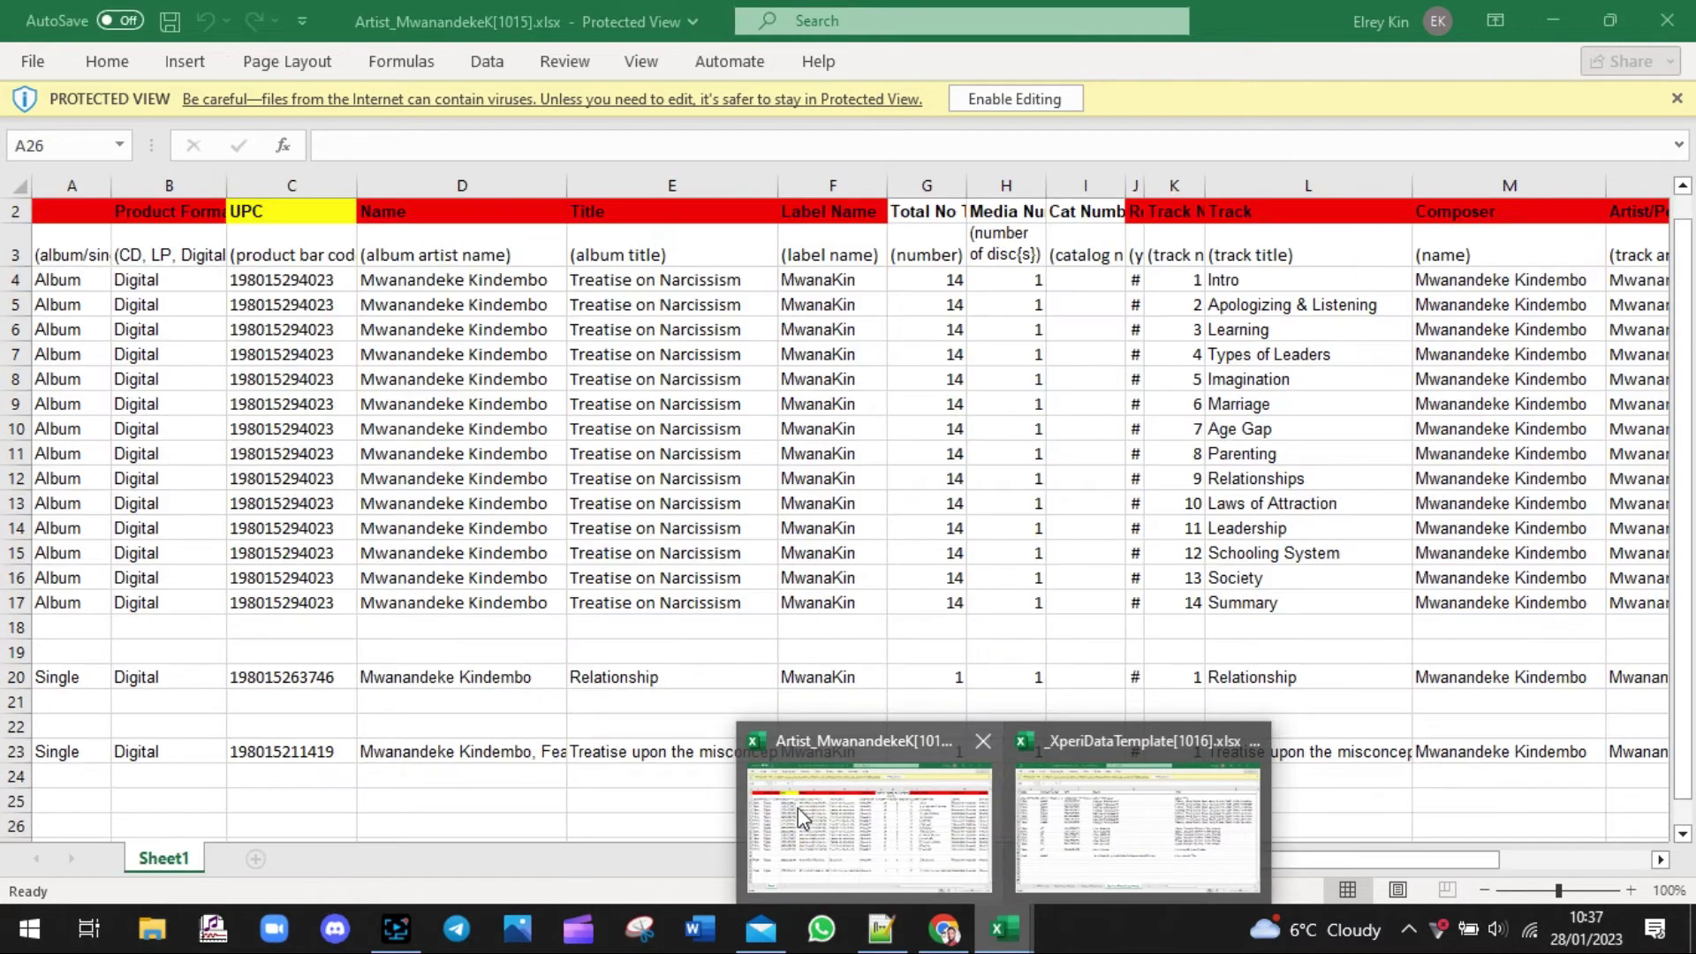
click(797, 807)
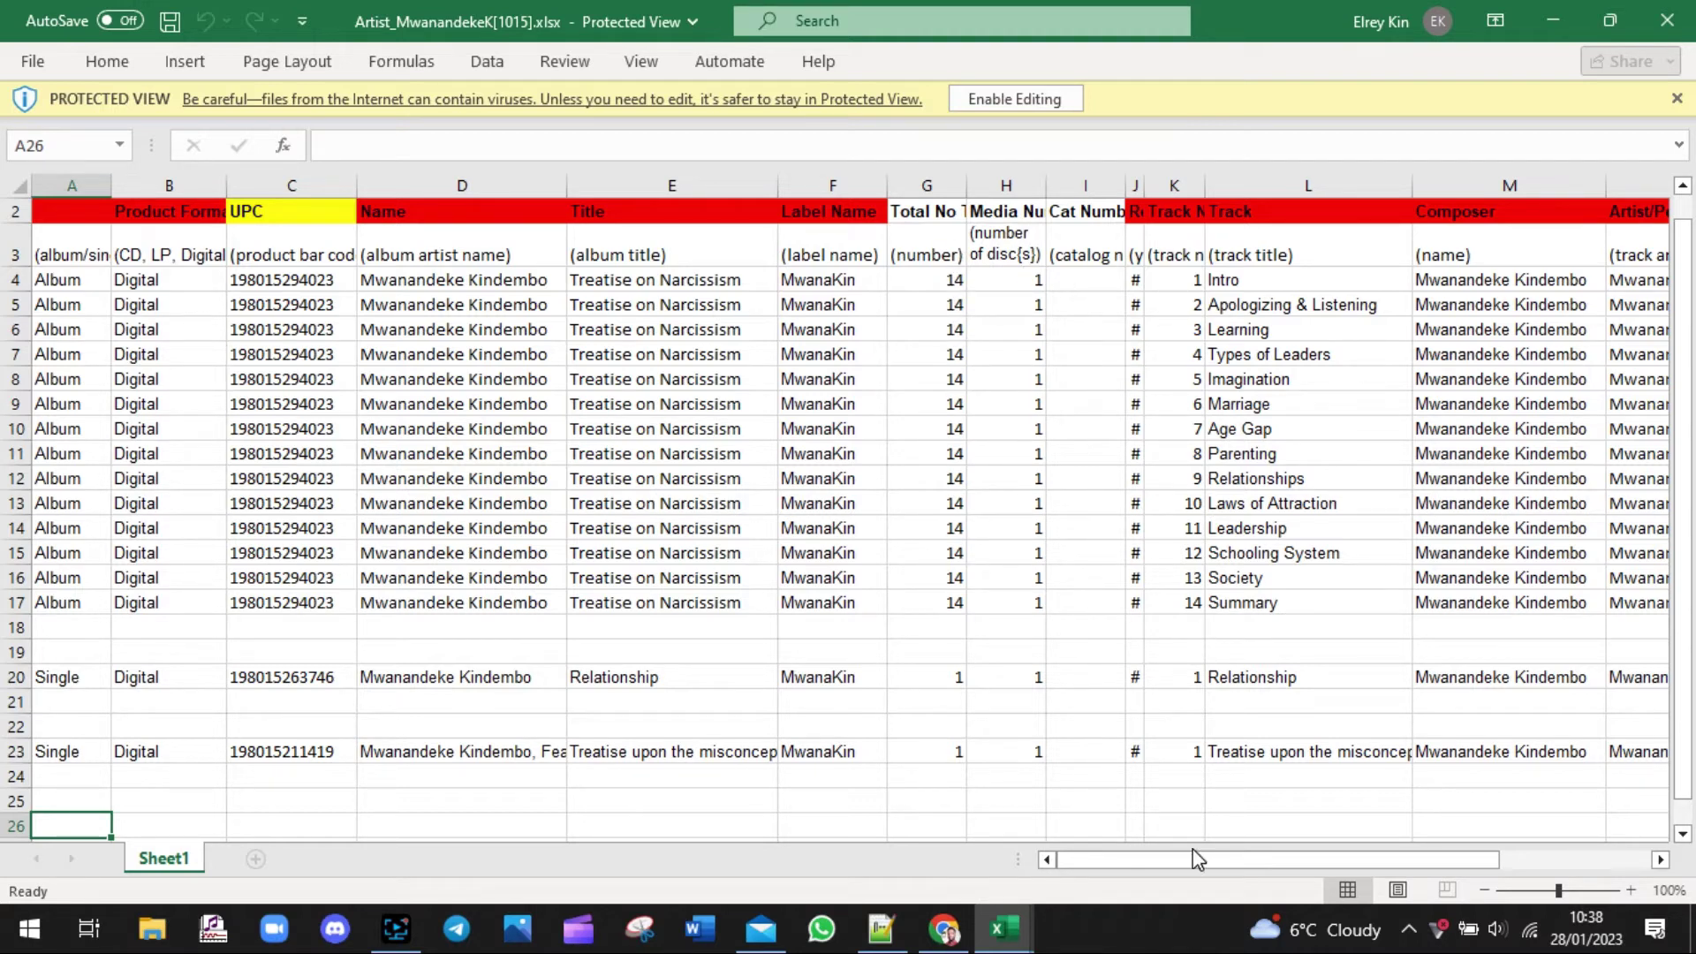
drag(1196, 858, 1281, 839)
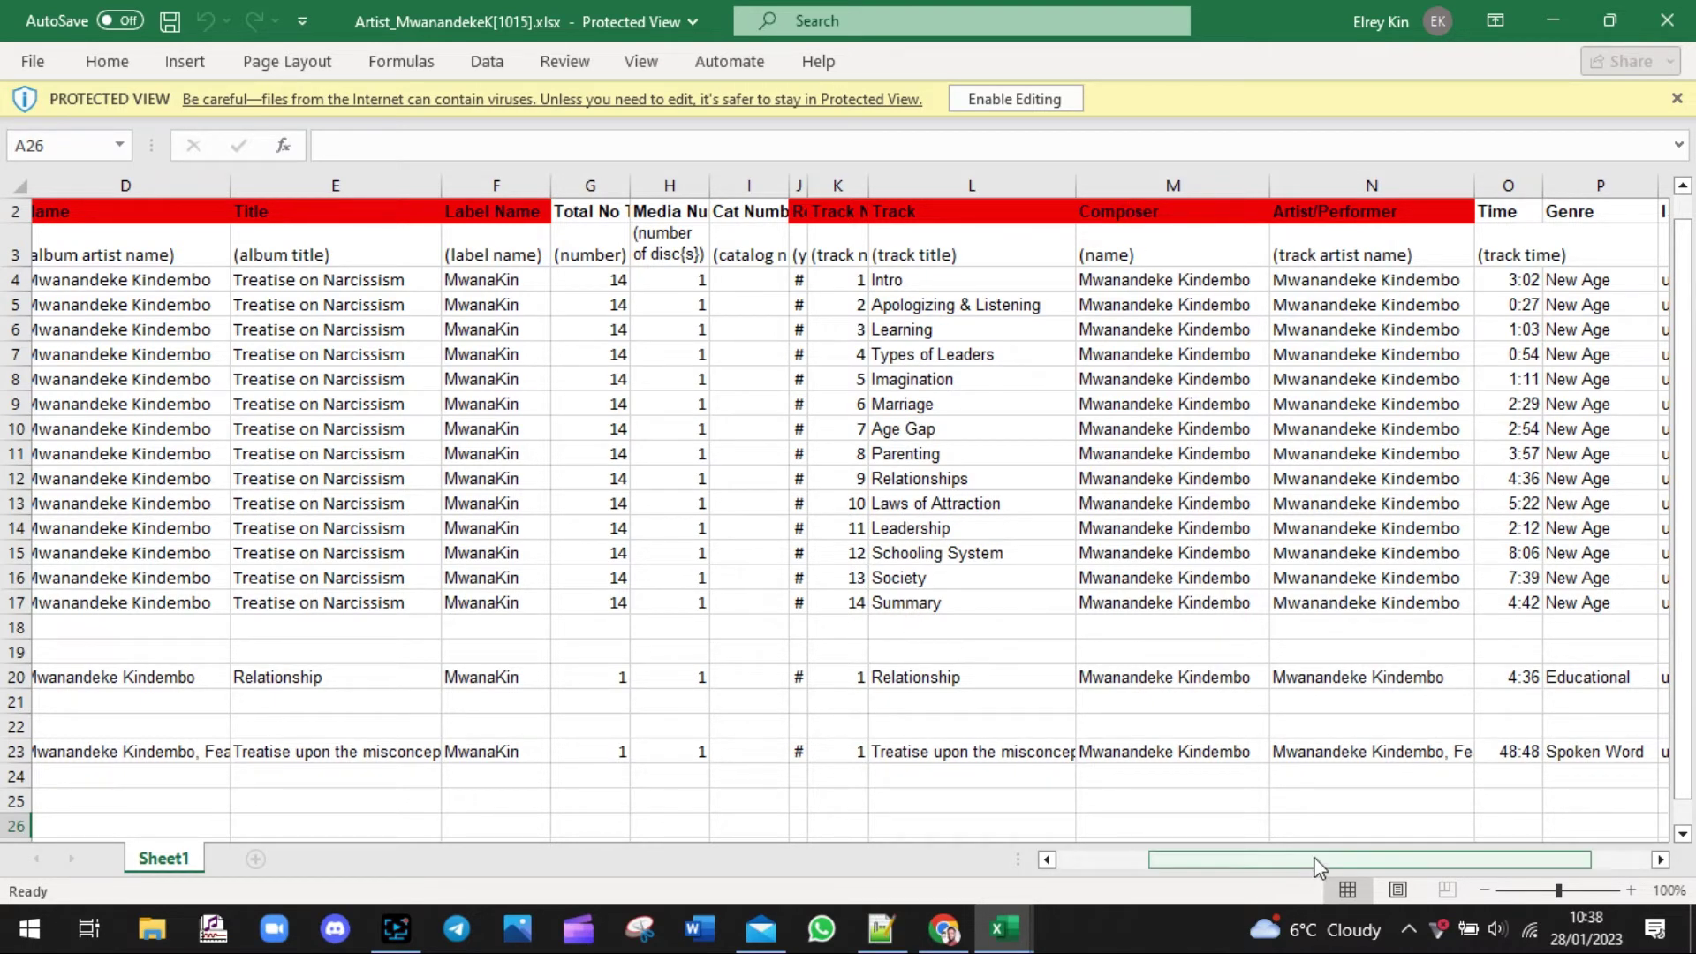
drag(1314, 859, 1373, 859)
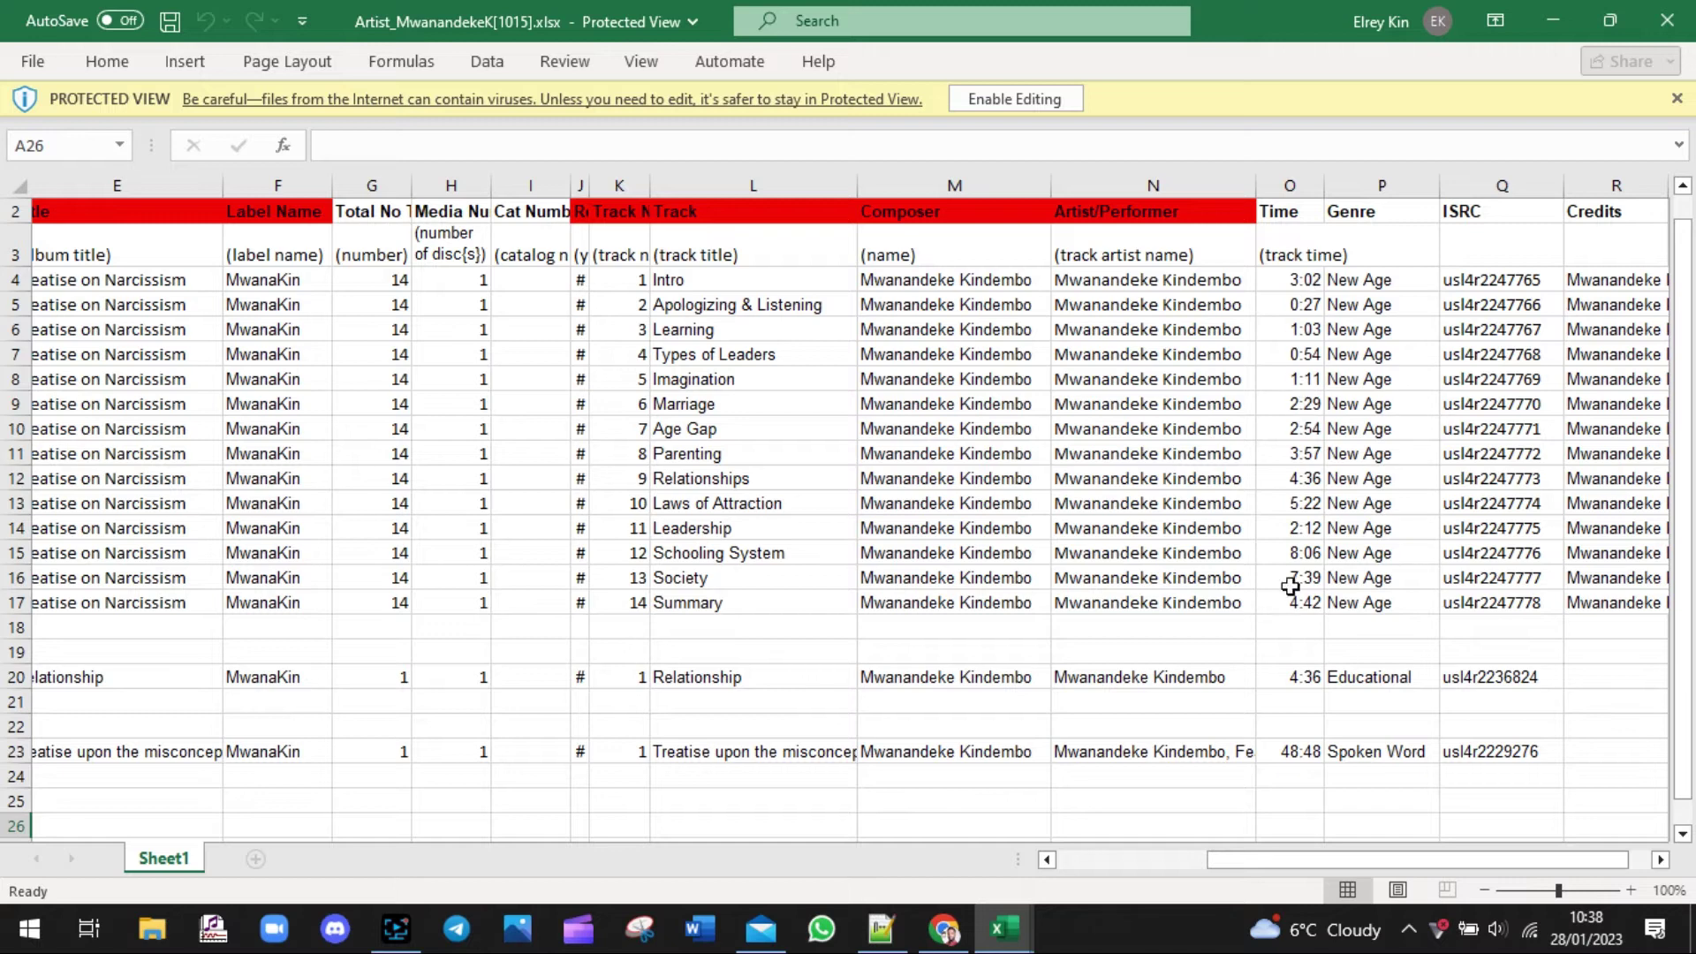
drag(1295, 860, 1311, 859)
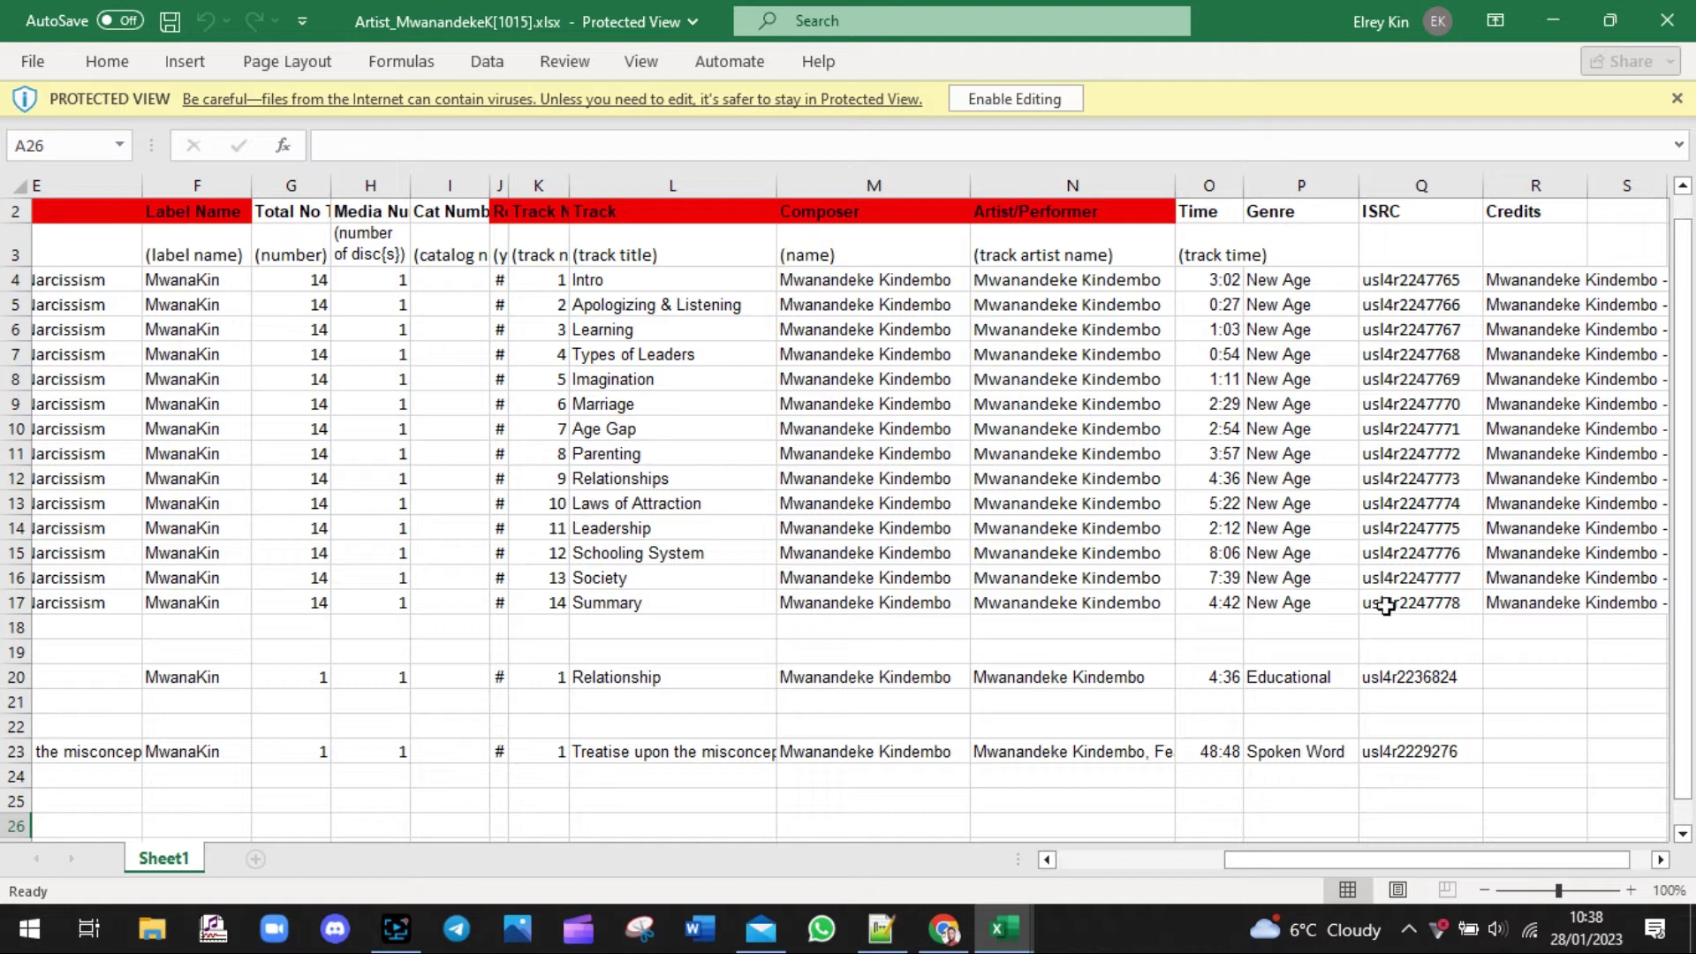
drag(1342, 861, 1364, 861)
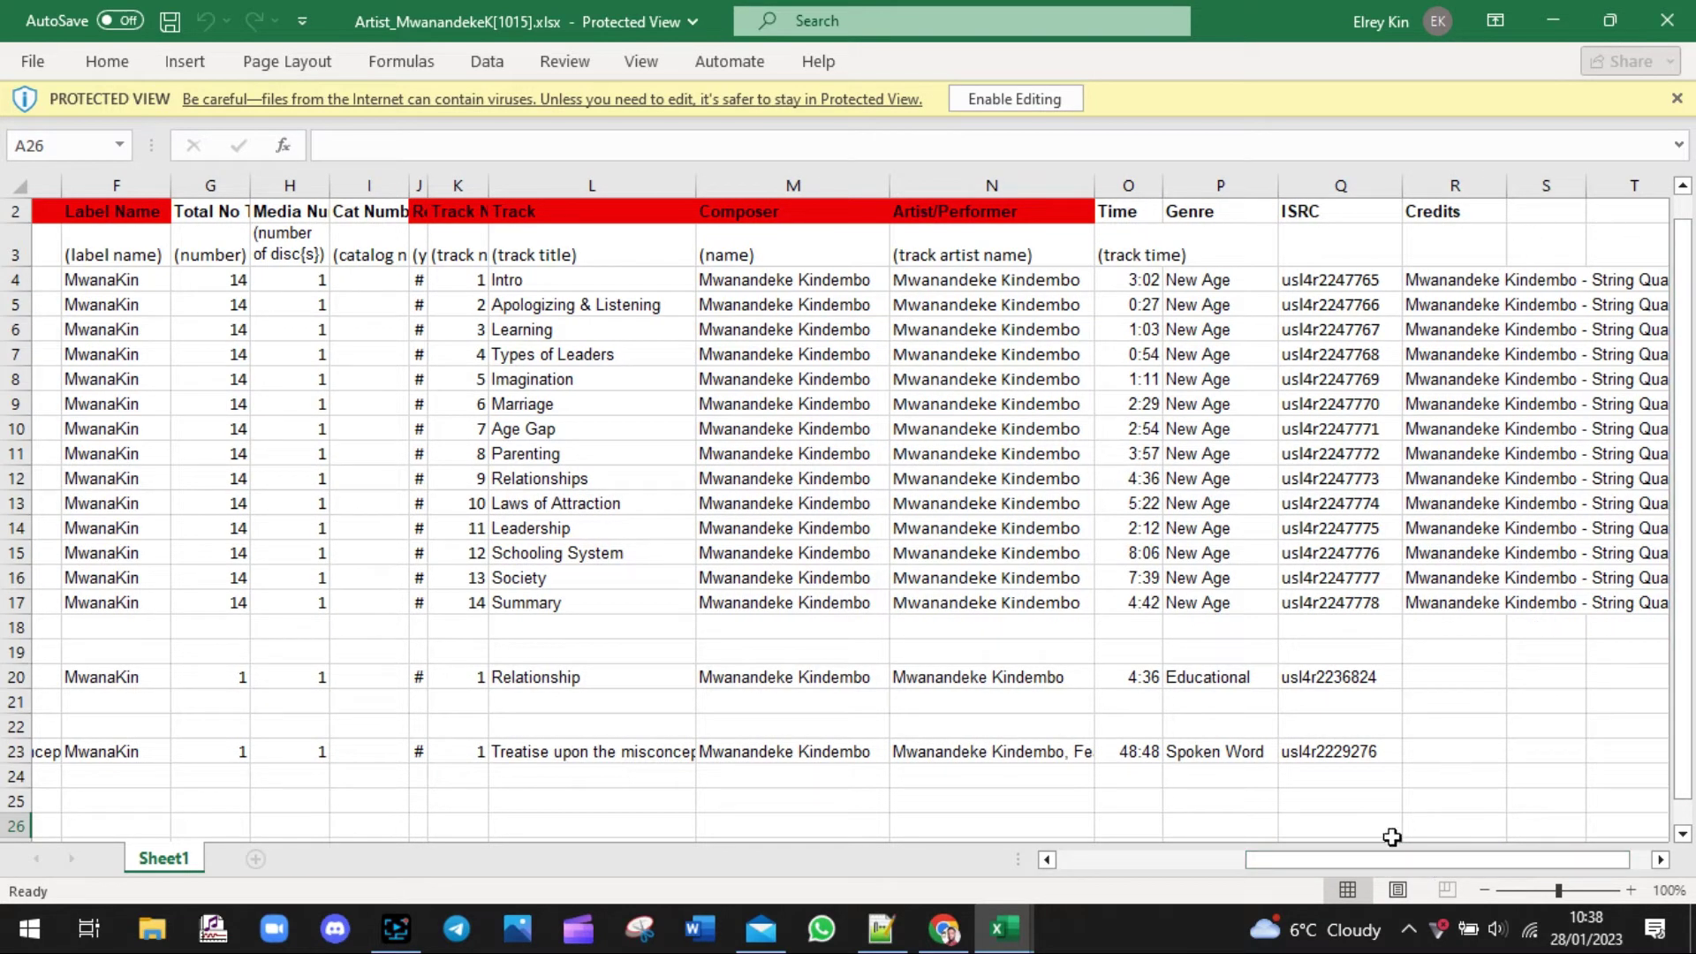
drag(1383, 861, 1028, 874)
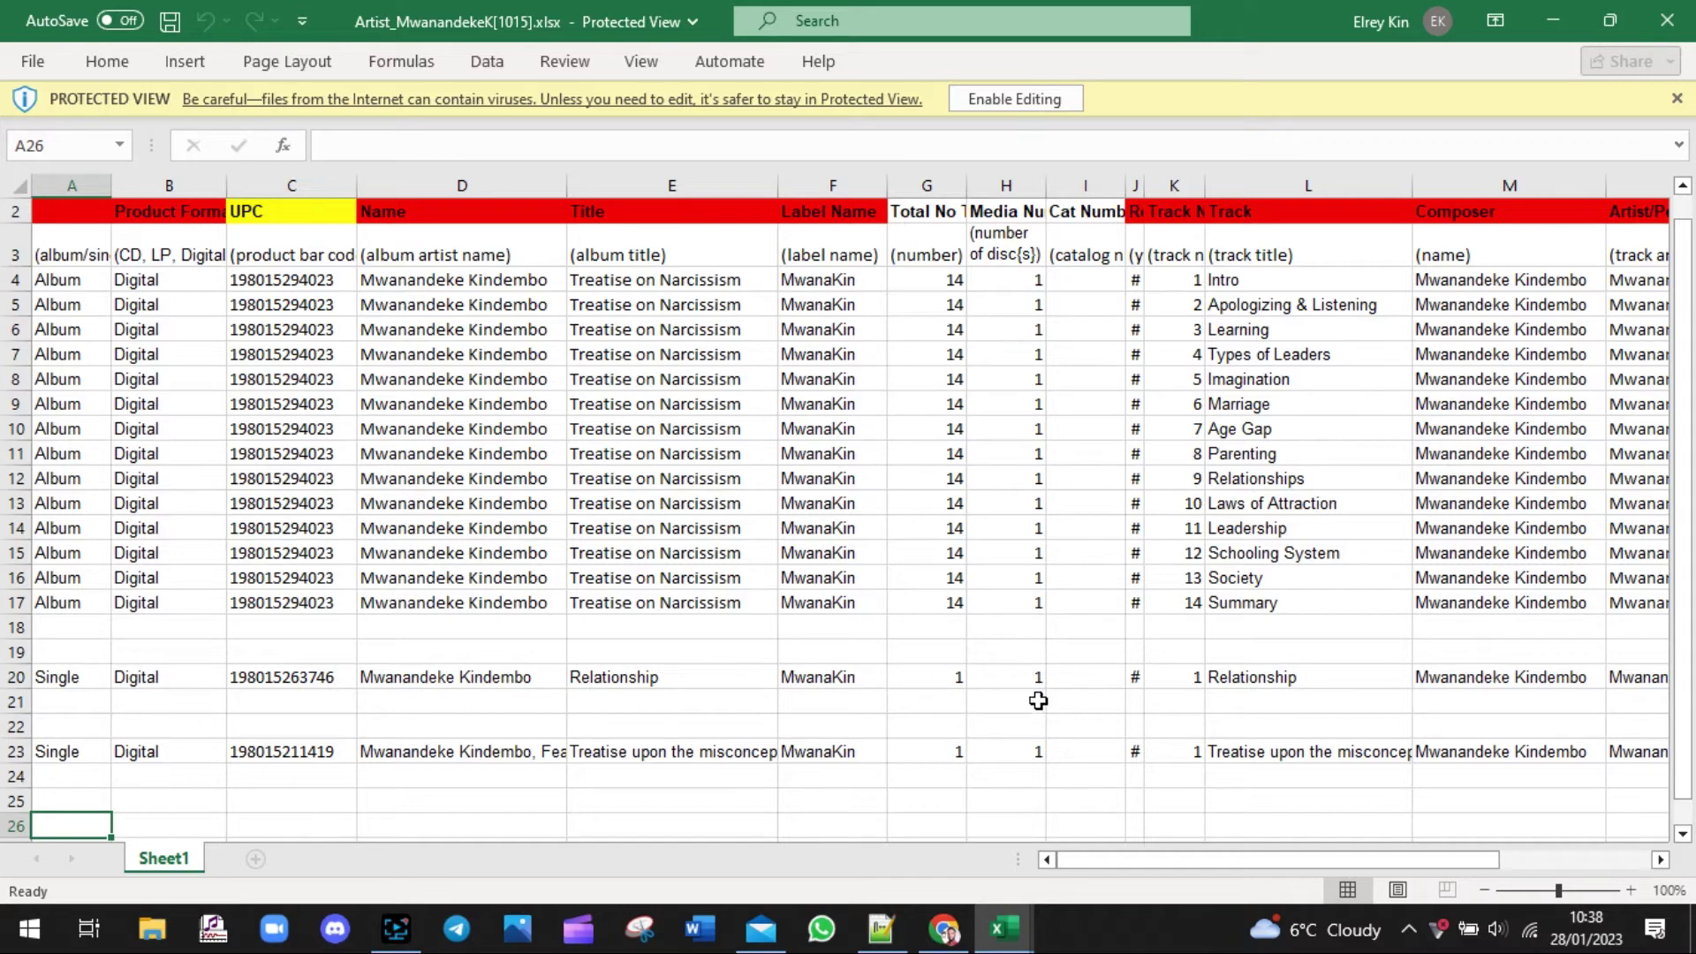
scroll(1254, 858, right, 3)
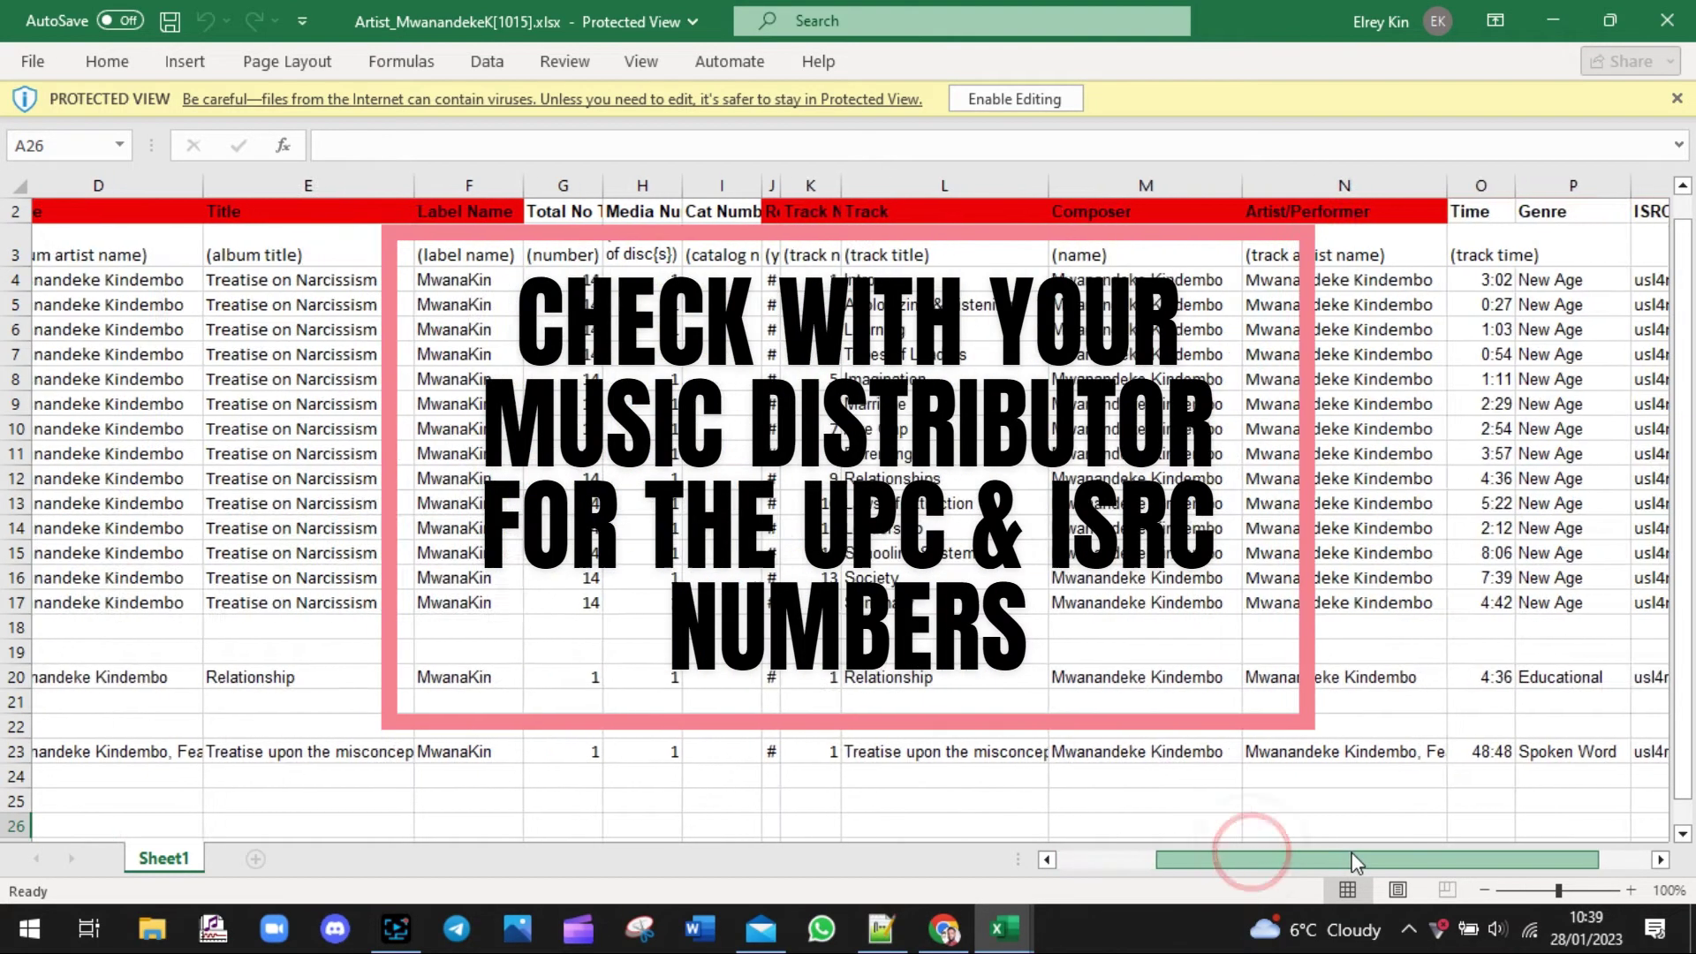
drag(1273, 864, 1171, 865)
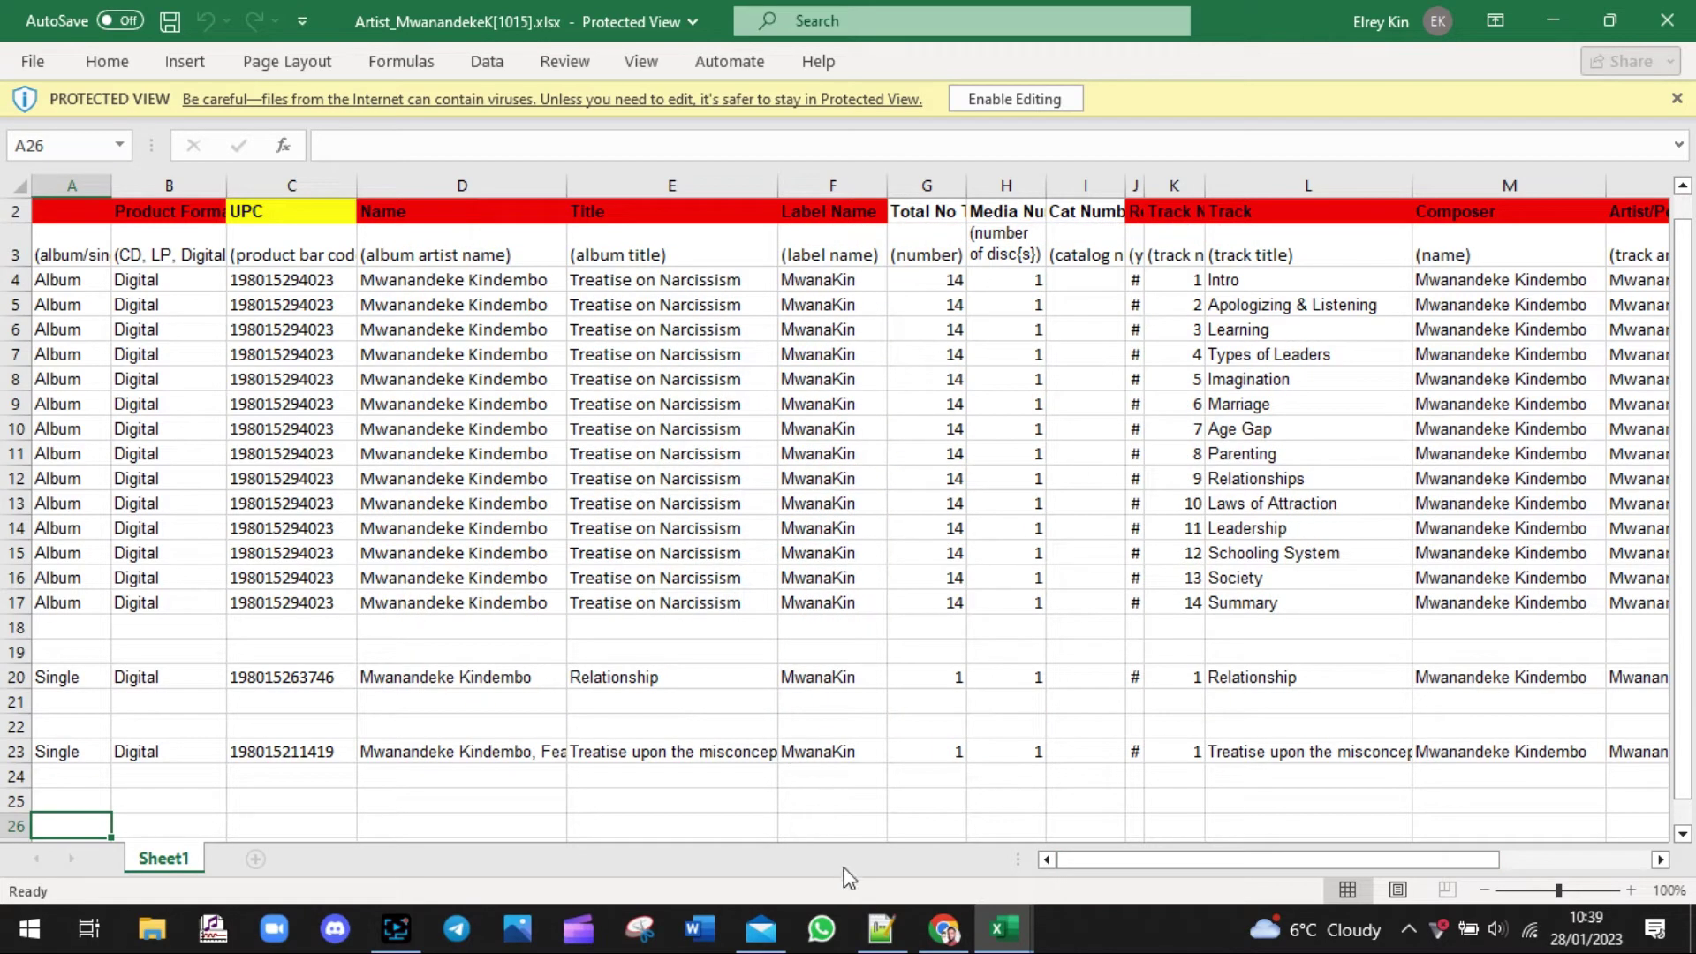
Return to the Xperi email in the Mail app and read its requirements, highlighting the Biographies and Artist Portraits headings
click(761, 928)
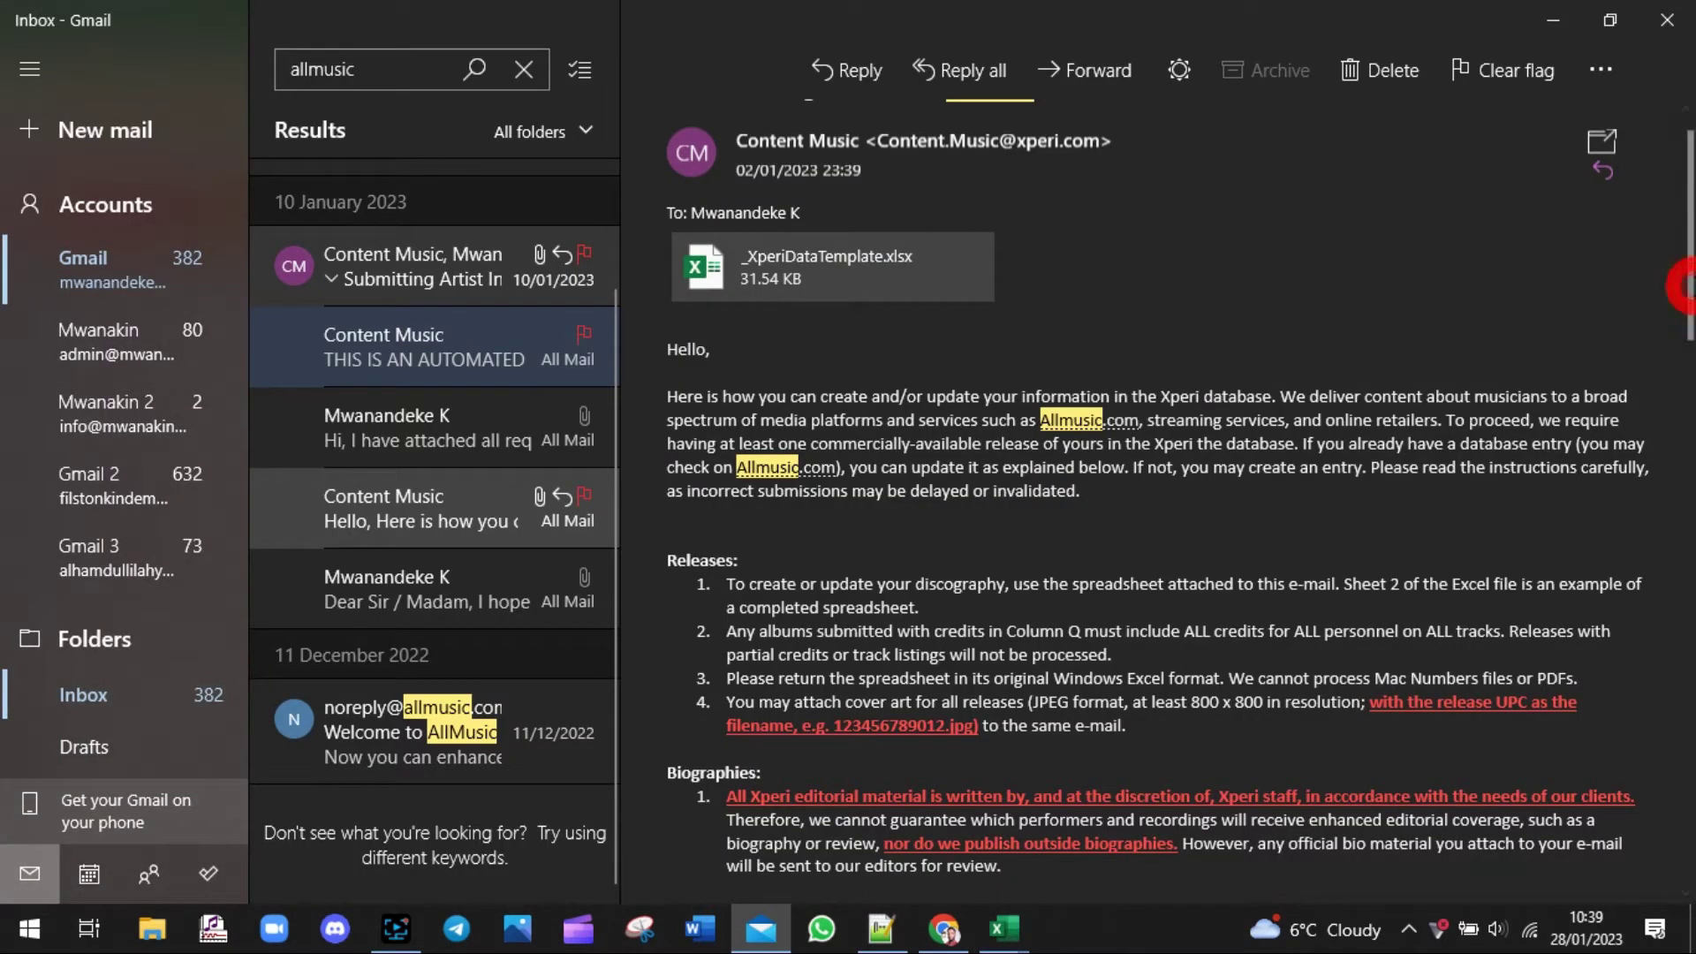
scroll(1689, 408, down, 5)
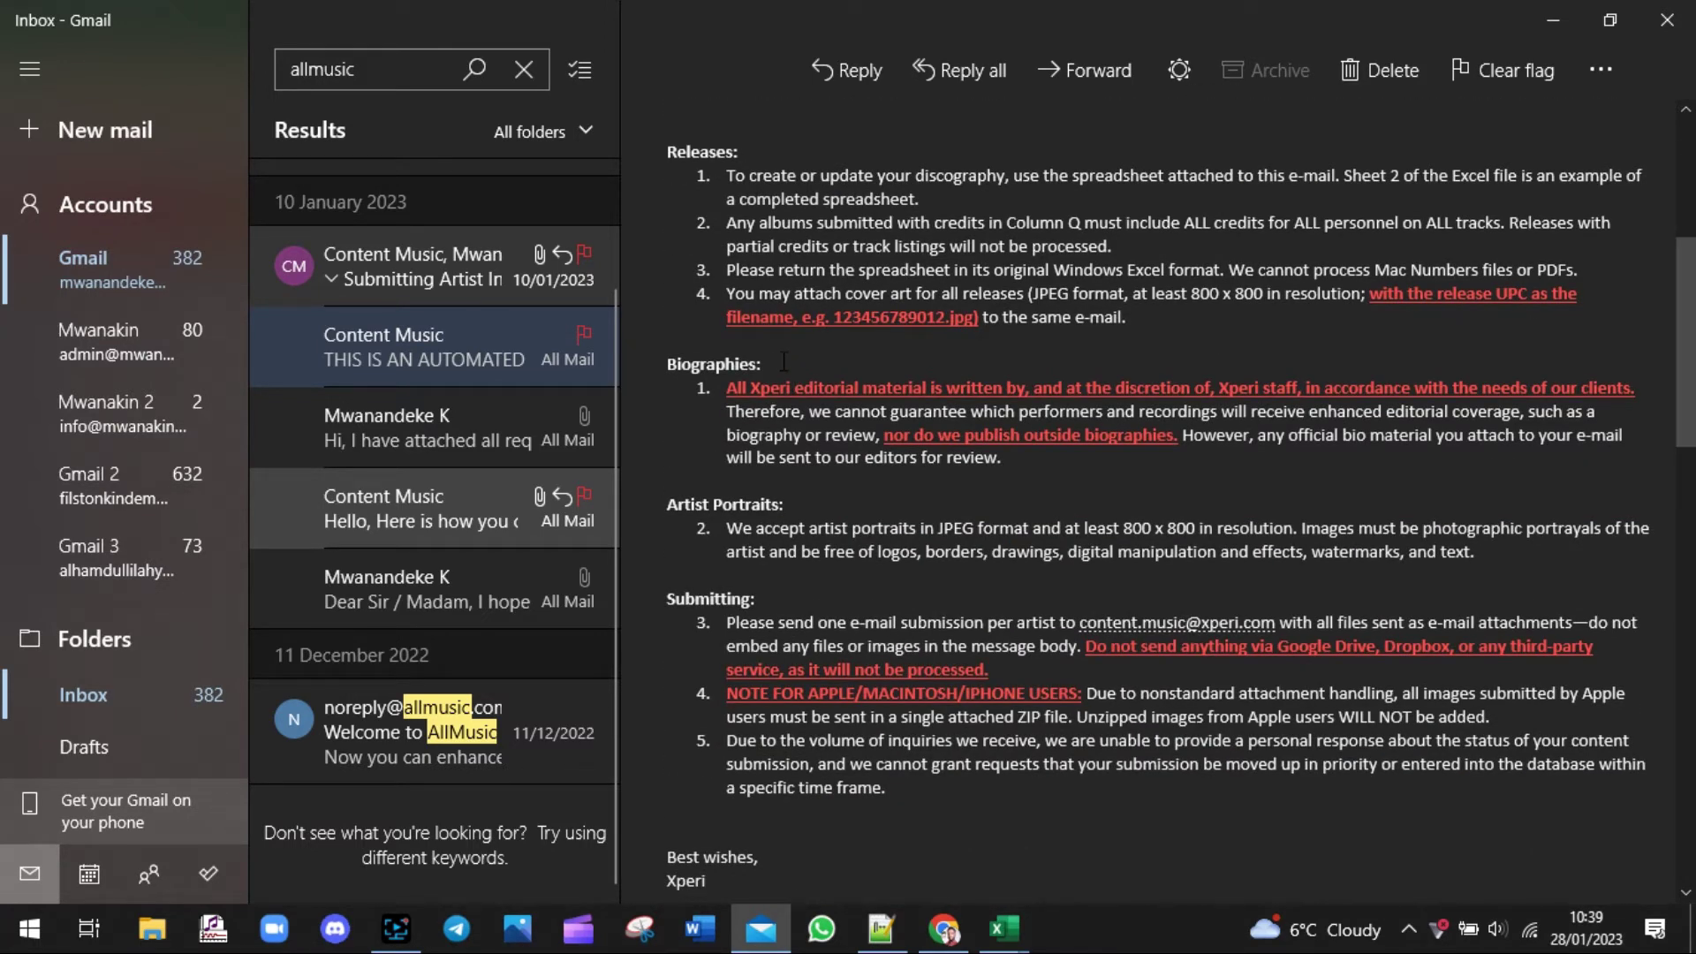
drag(783, 362, 666, 364)
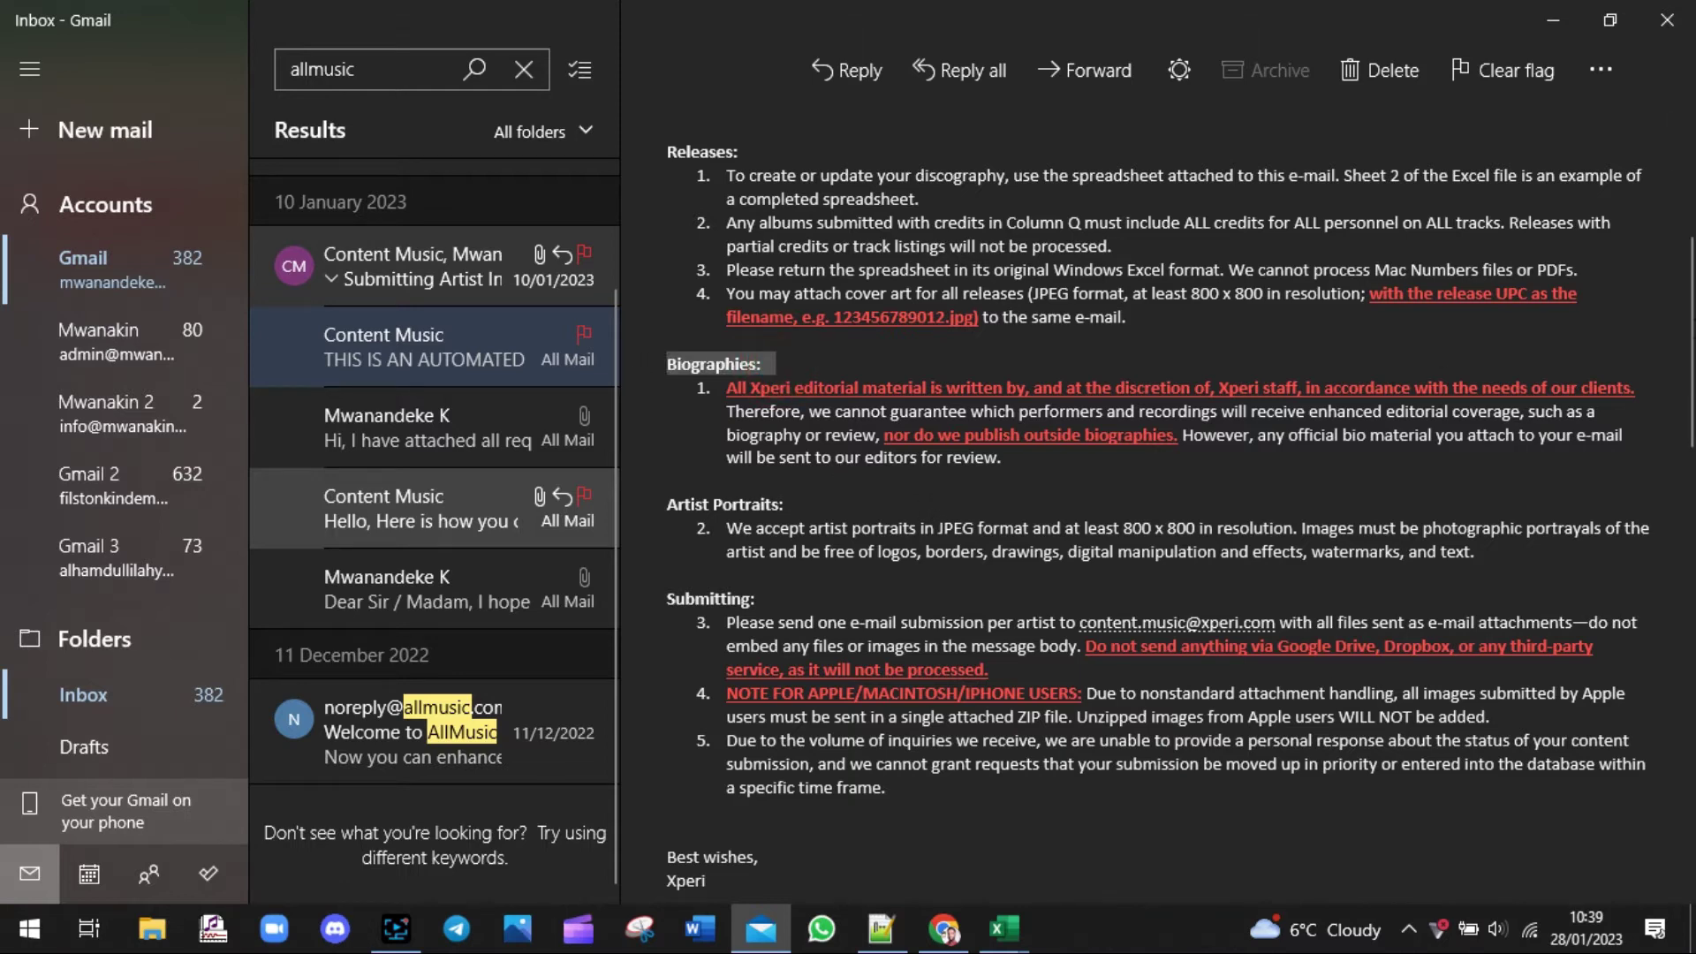
scroll(774, 183, down, 5)
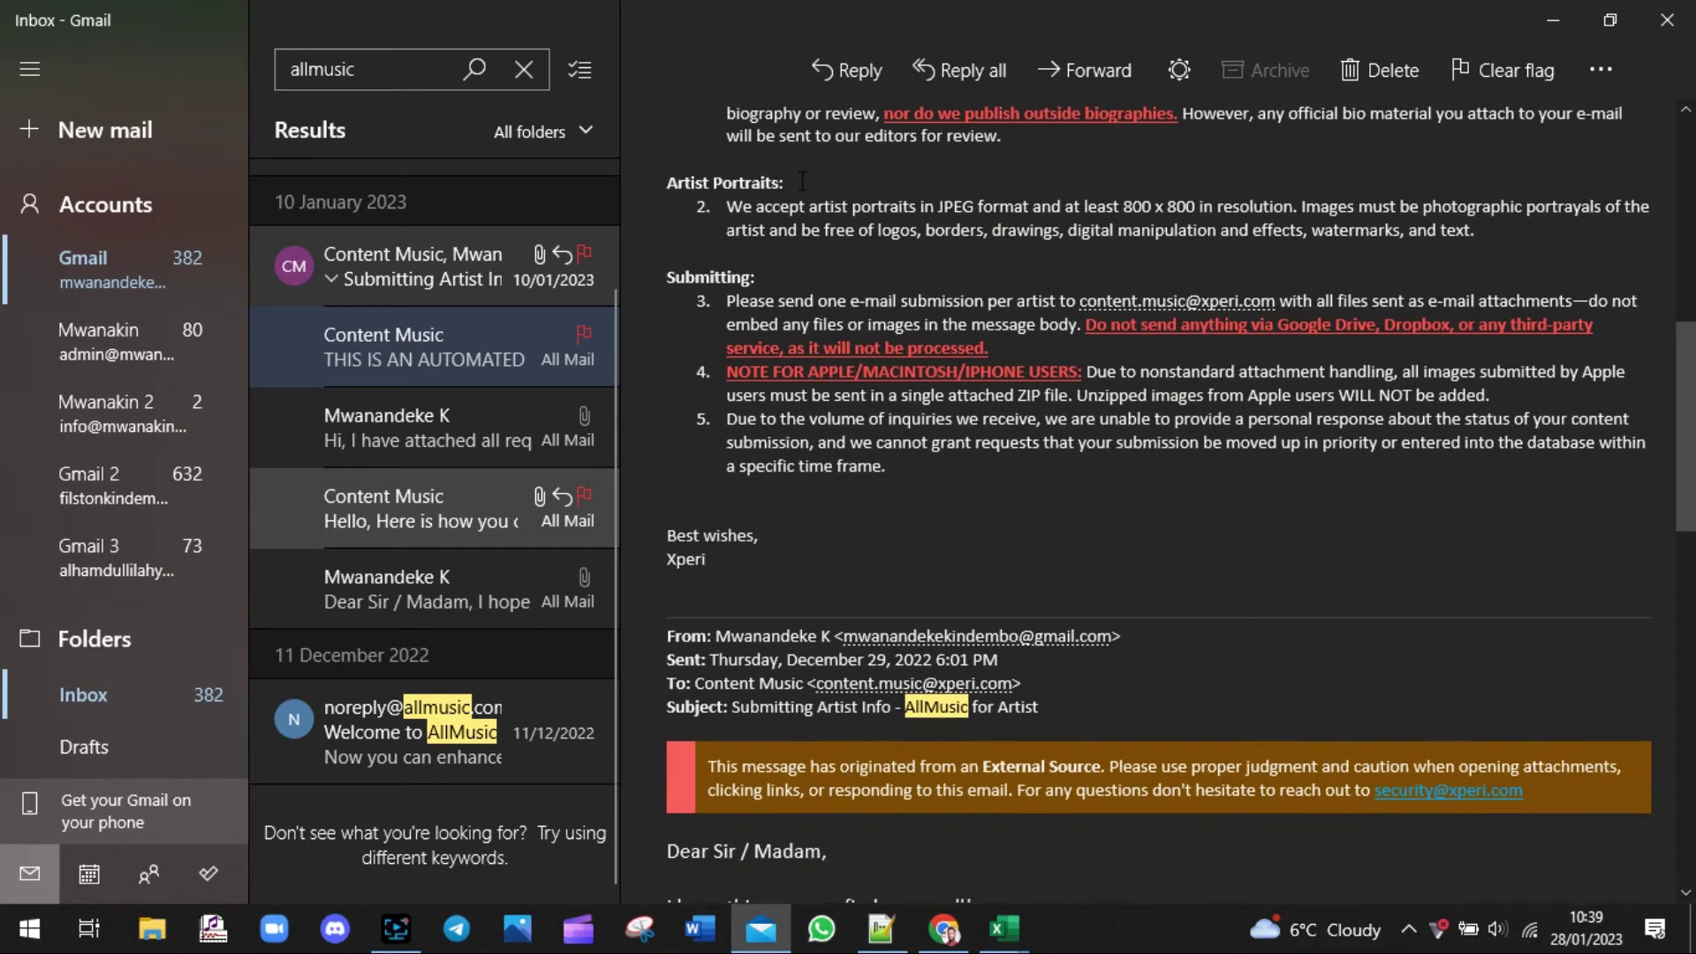
drag(802, 181, 666, 183)
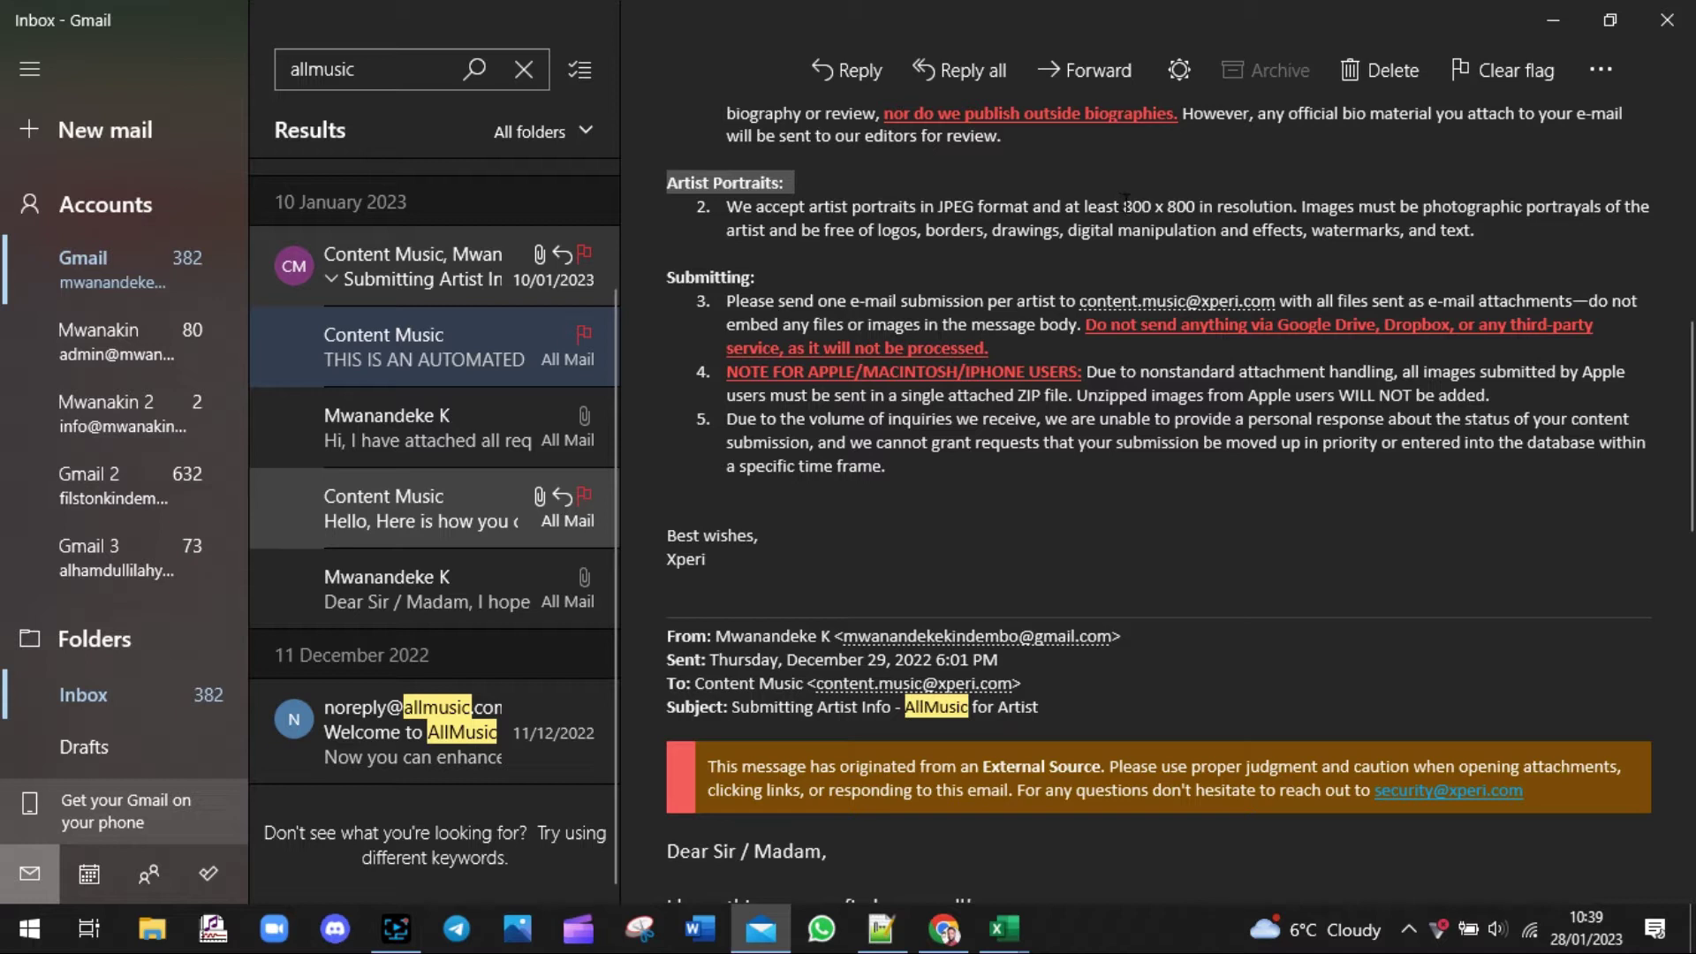
Read the email's Artist Portraits and Submitting sections, highlighting the 800 x 800 resolution and the submission e-mail address
drag(1123, 205, 1197, 205)
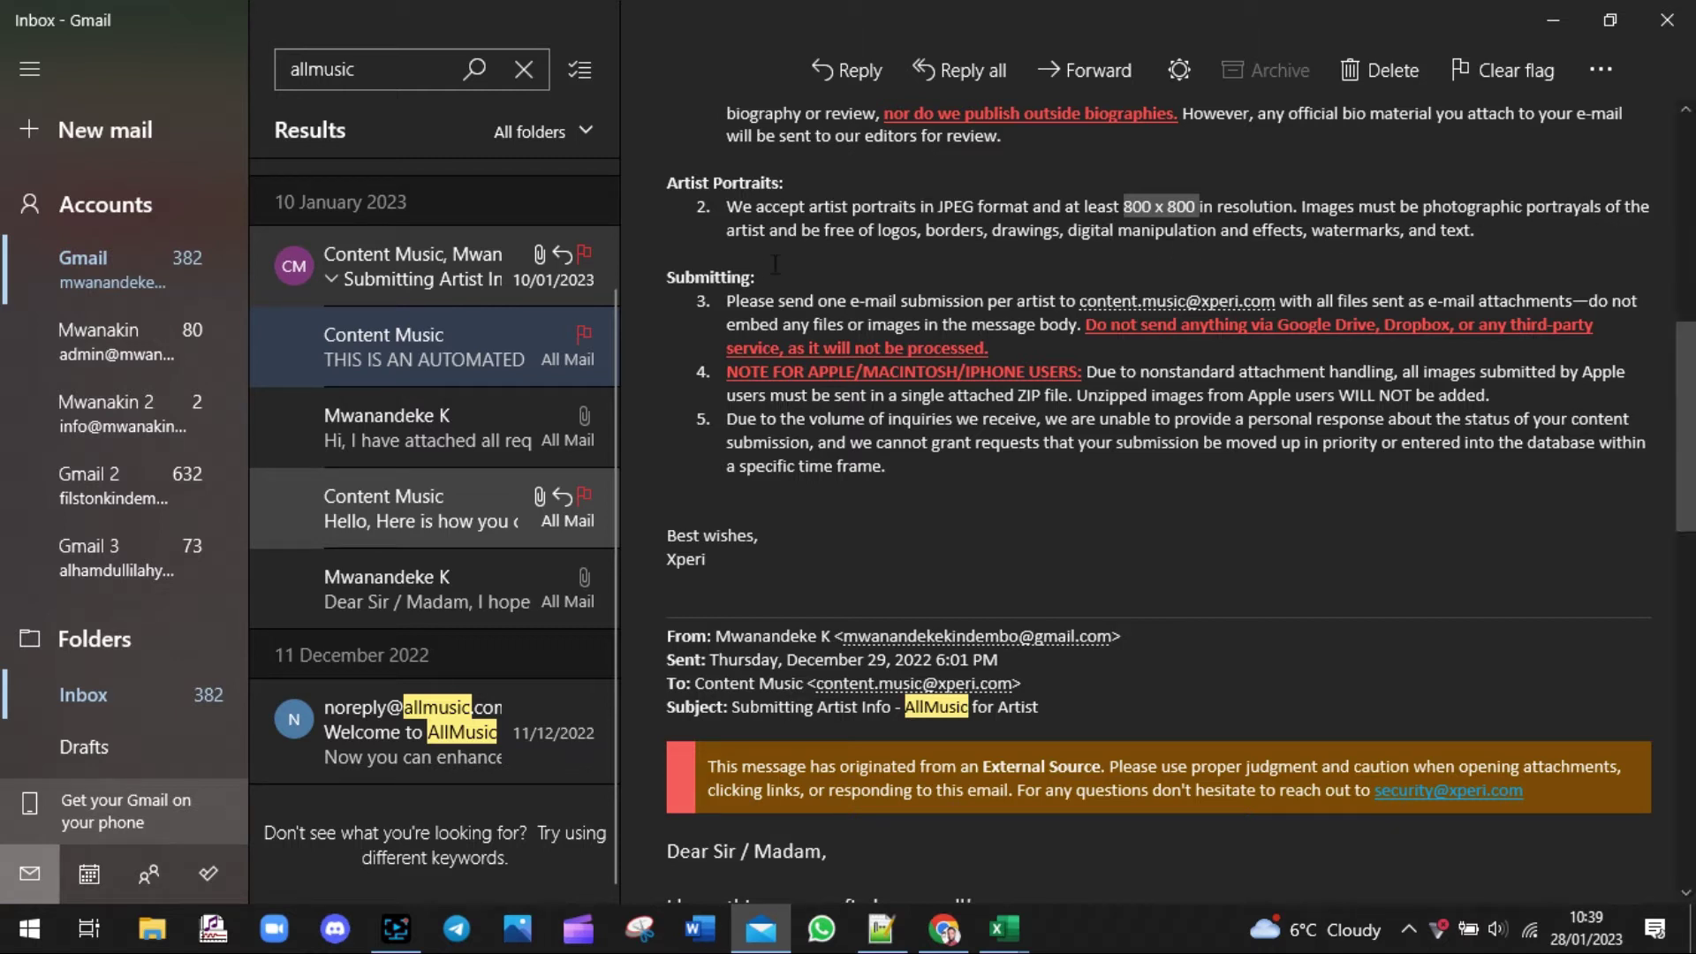
drag(775, 263, 686, 294)
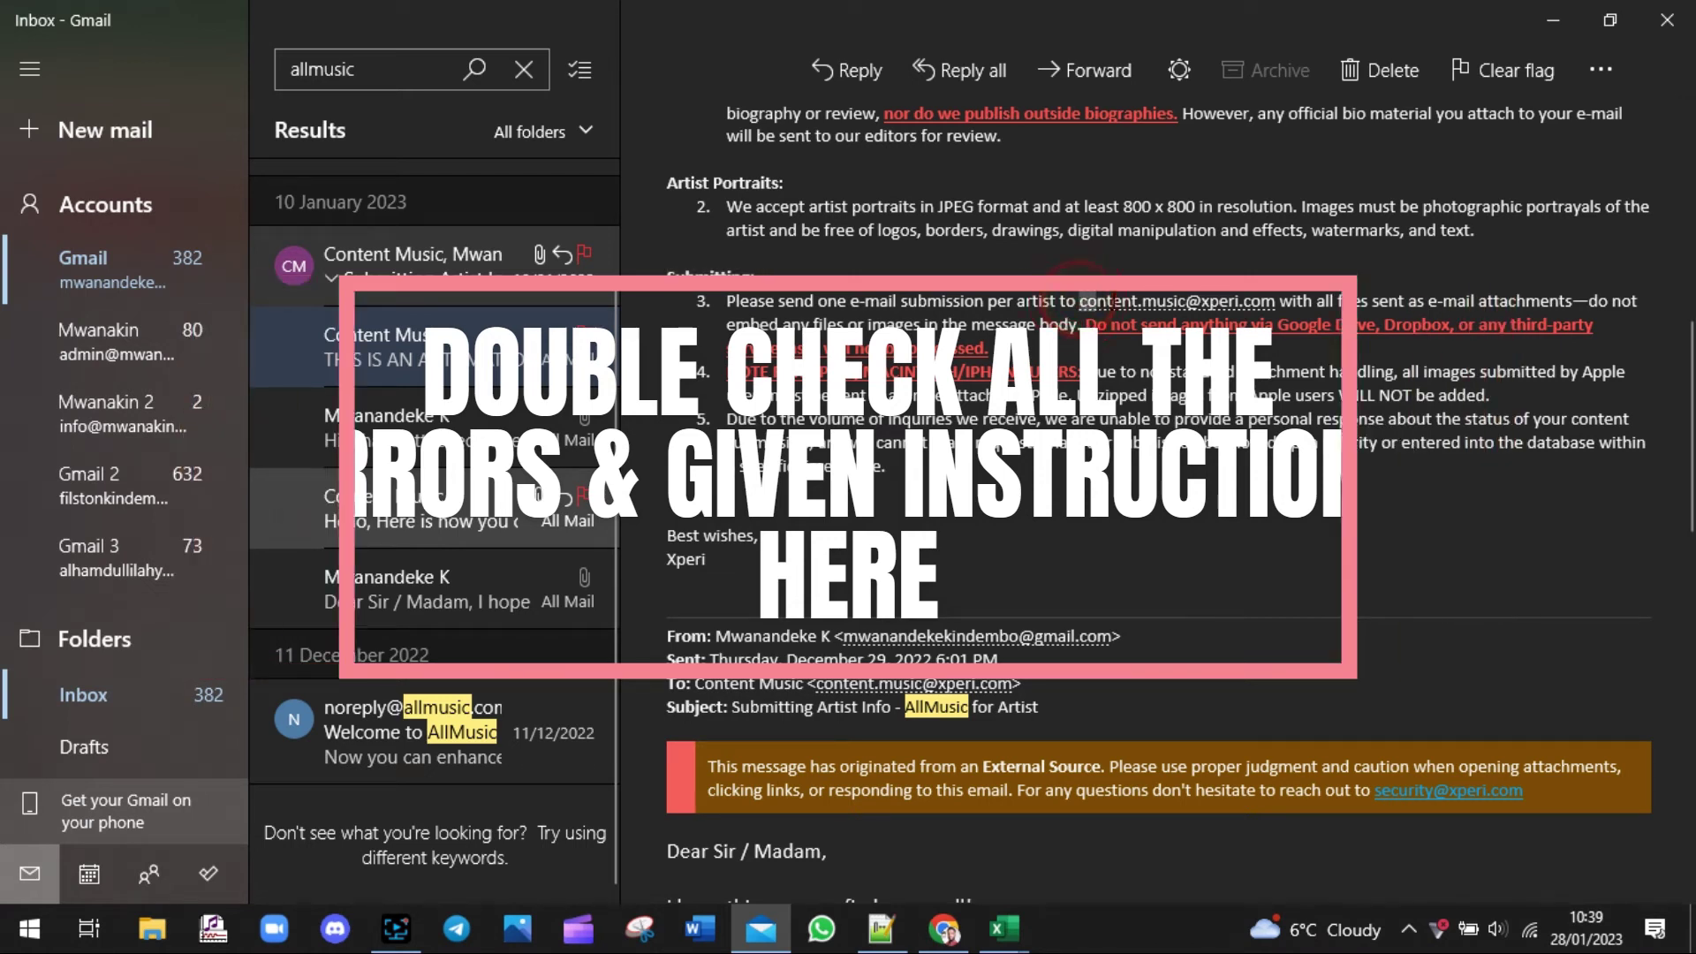
drag(1078, 301, 1277, 295)
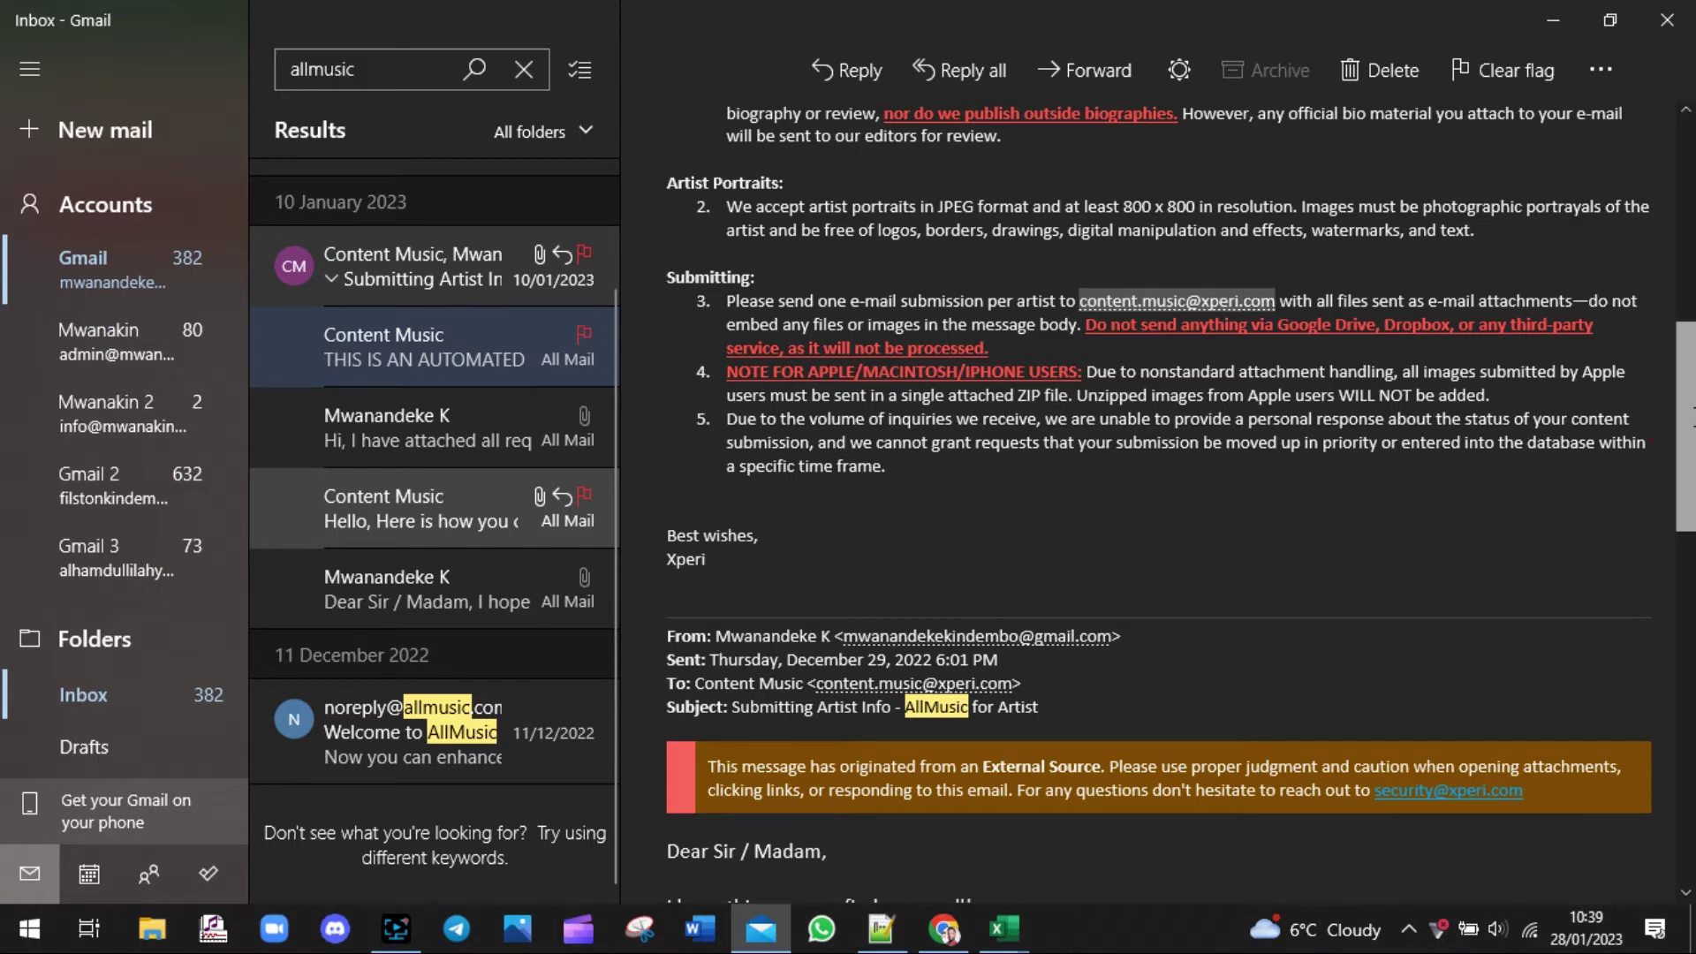
scroll(1682, 424, down, 1)
scroll(1682, 424, down, 2)
scroll(1682, 424, up, 3)
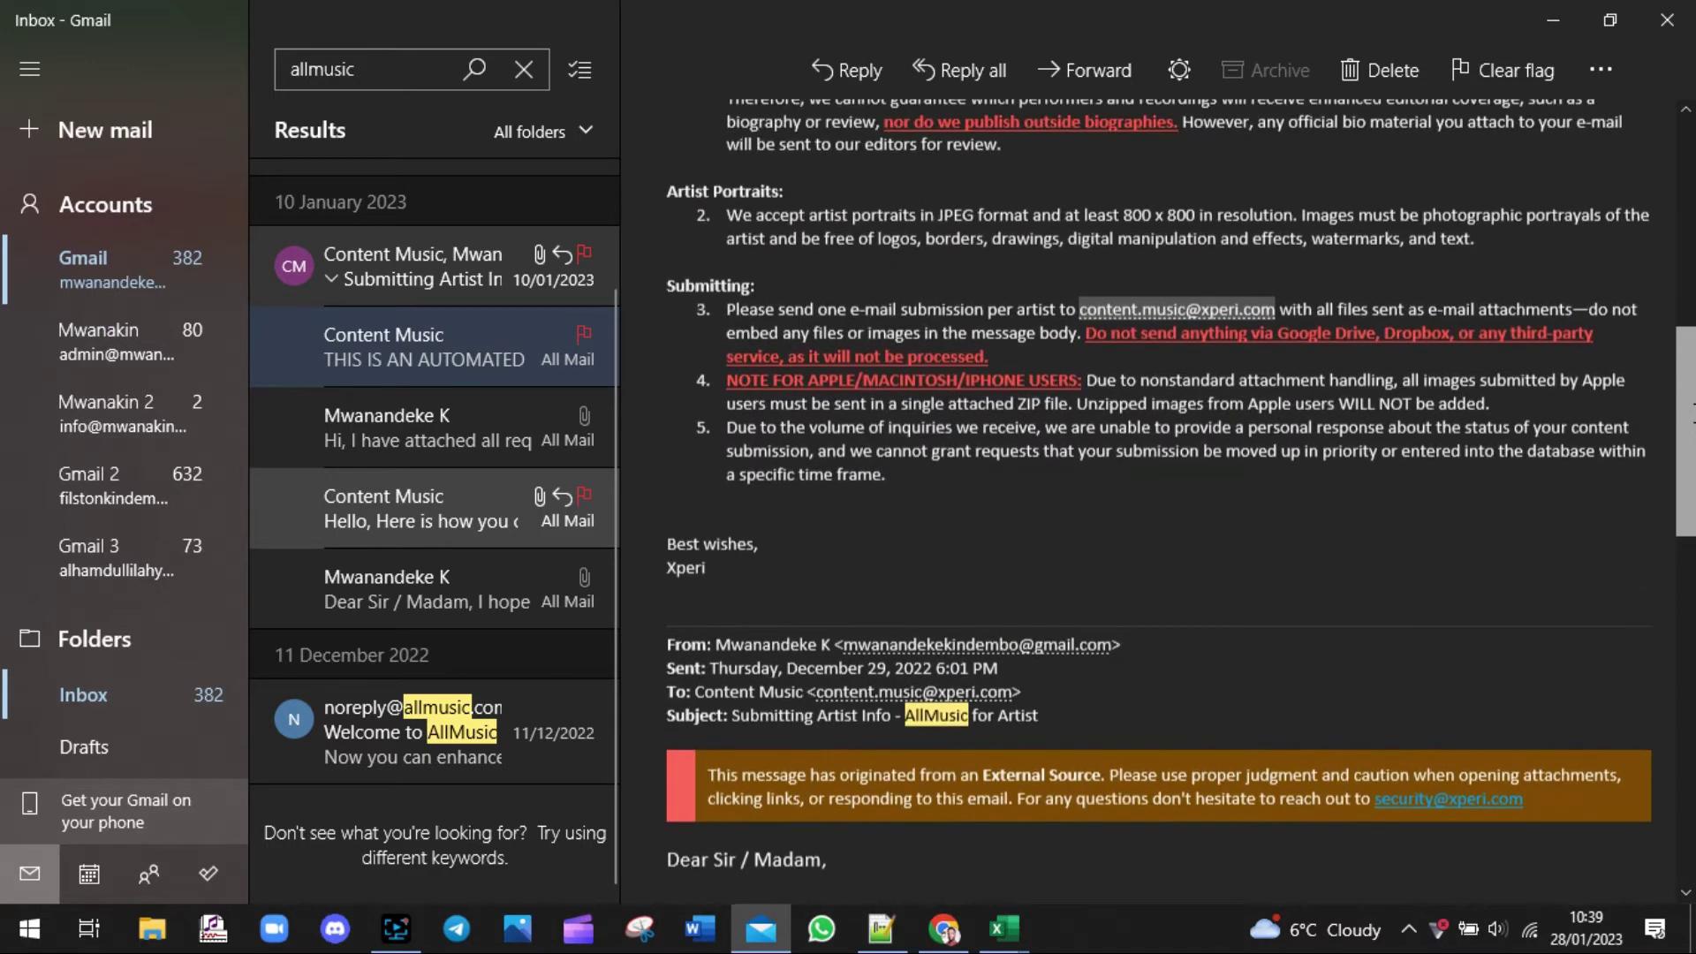
scroll(1682, 424, up, 10)
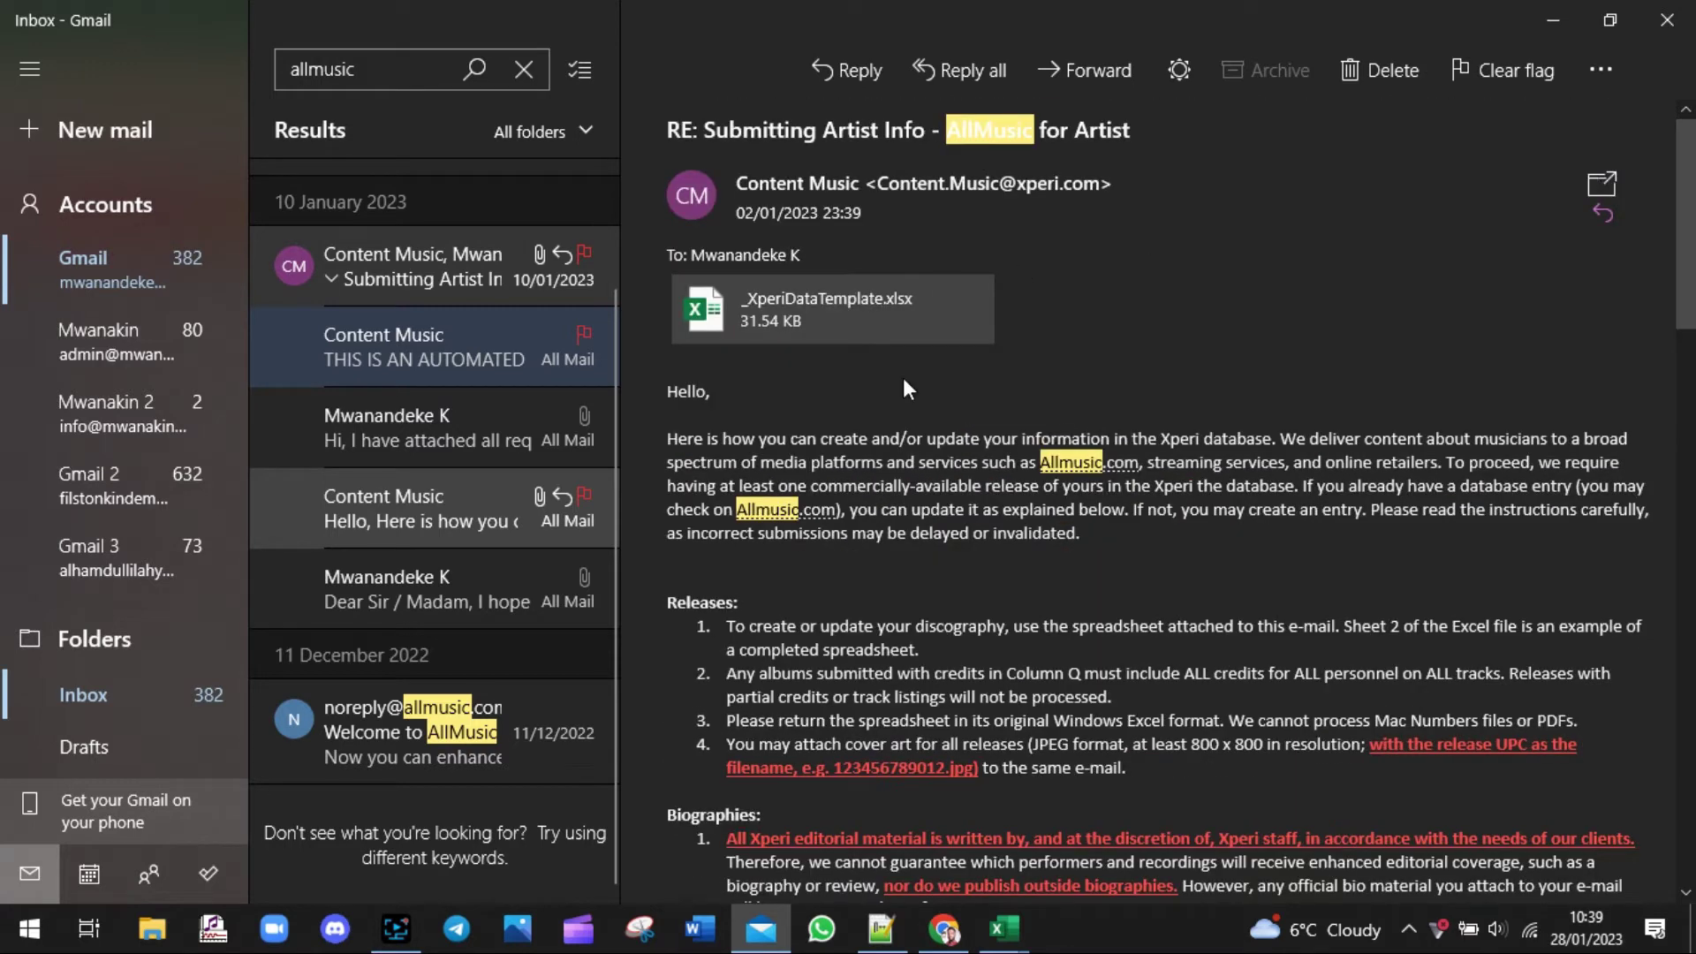
Open the sent reply with the attached files, compare it with the releases in the completed artist workbook, and return to the reply
click(375, 433)
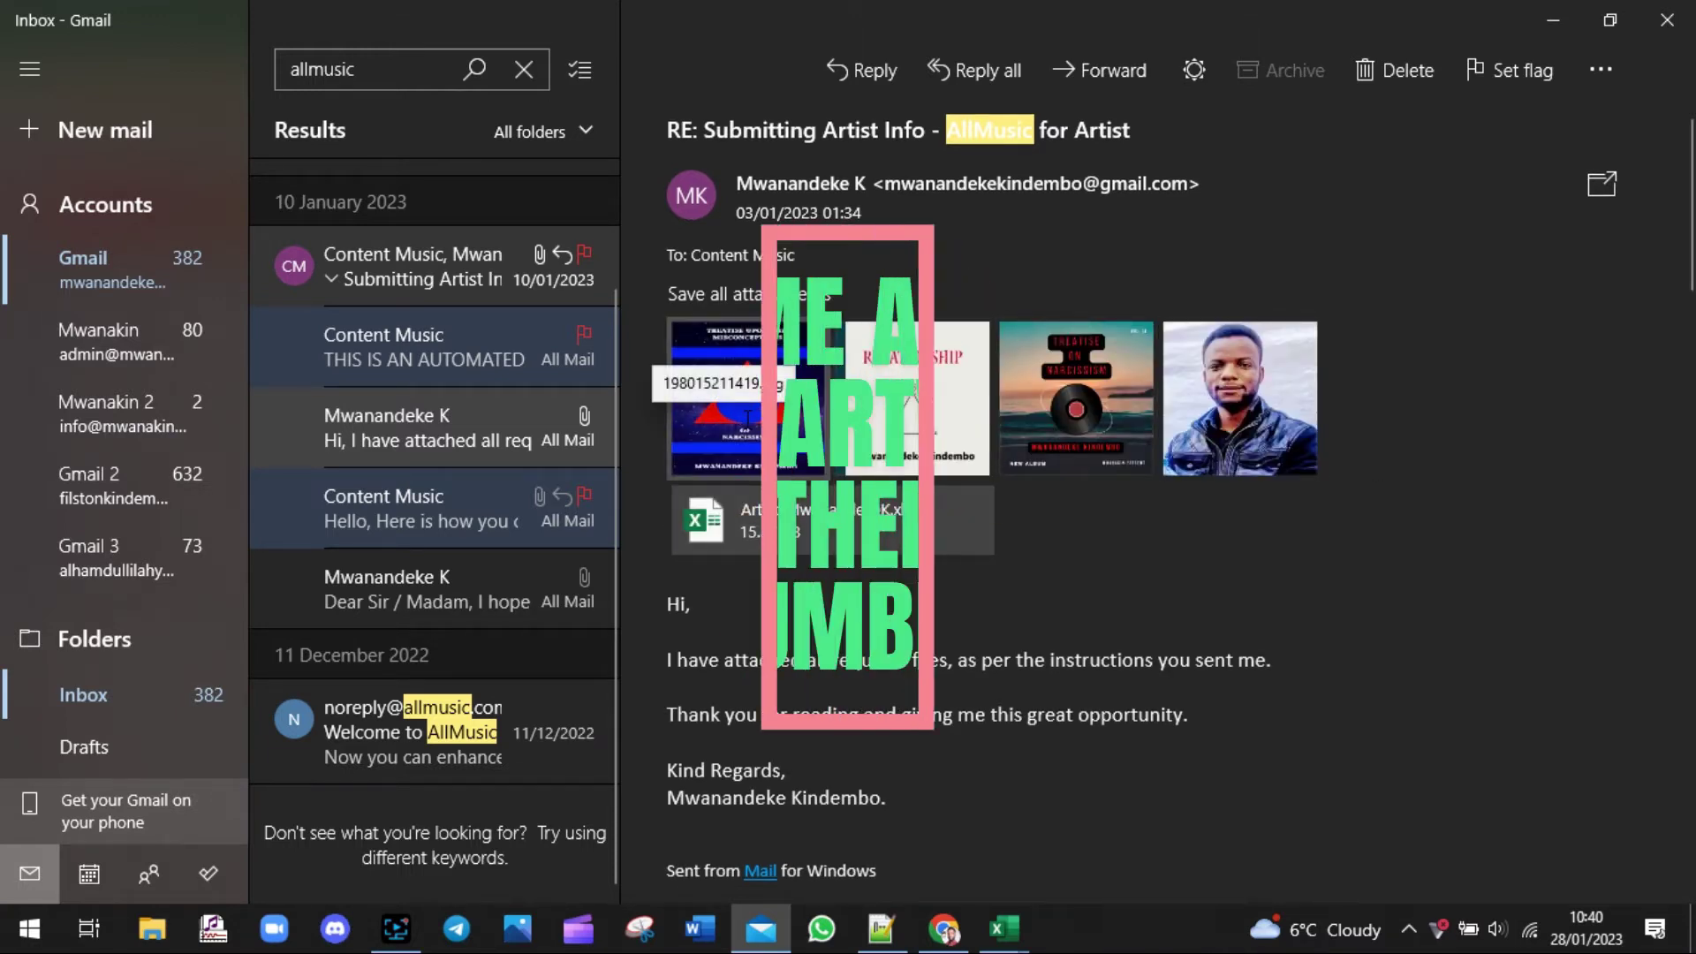
click(1004, 927)
click(1100, 859)
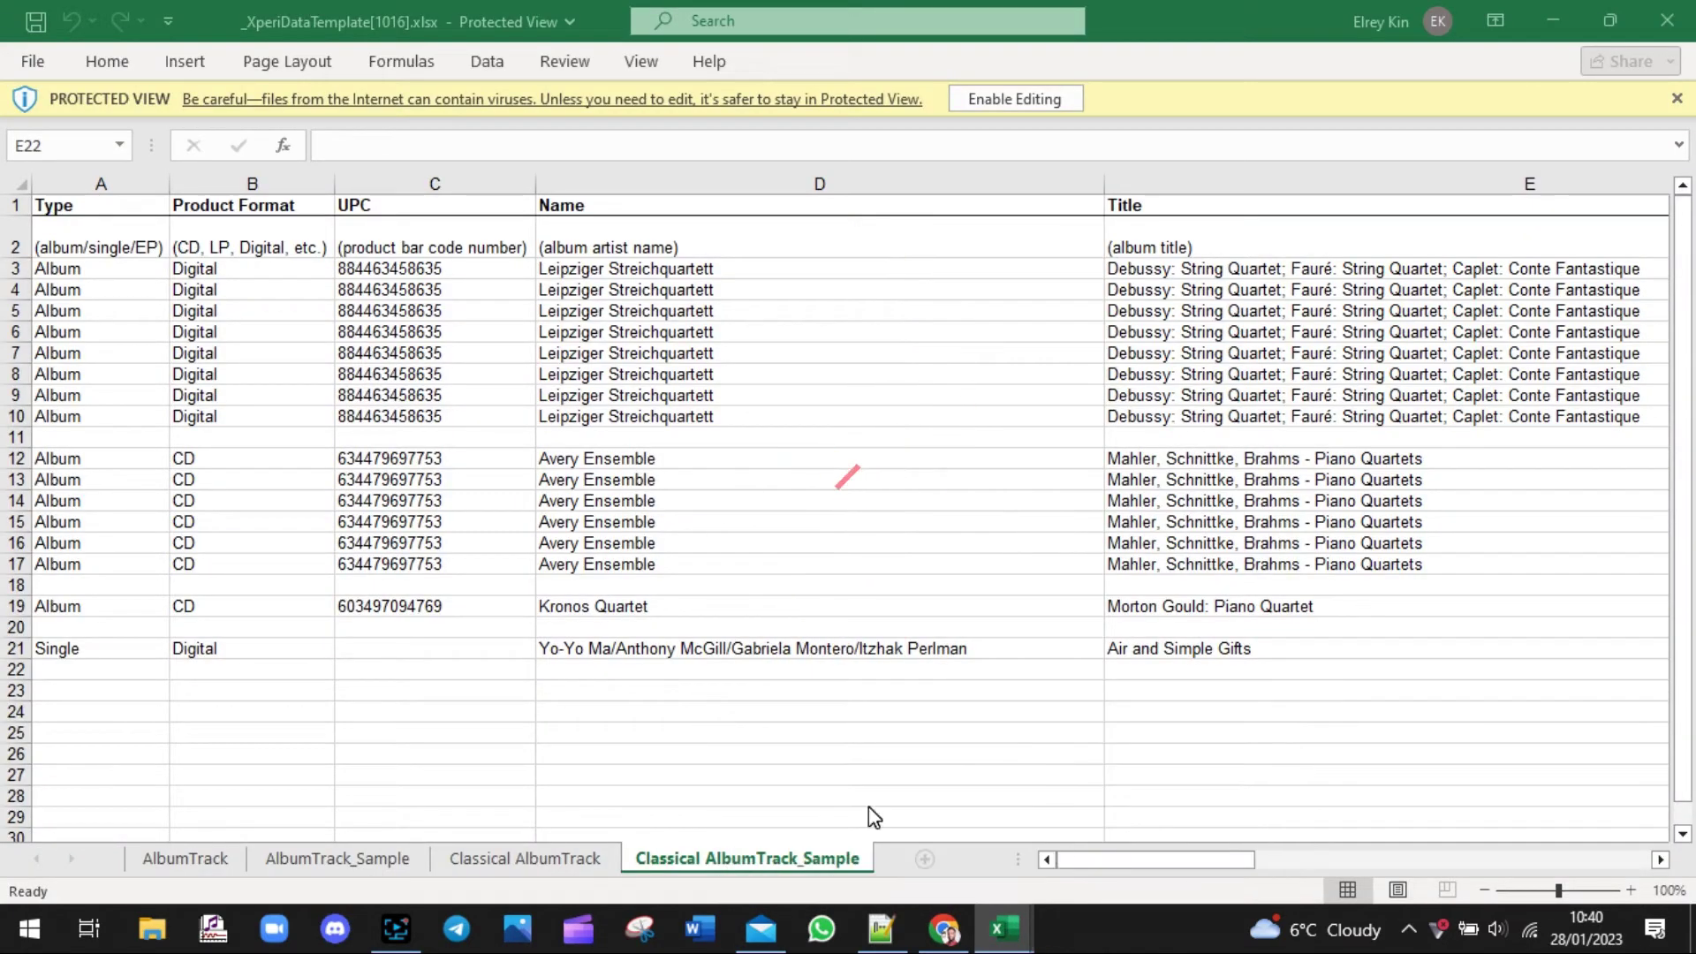
click(1004, 927)
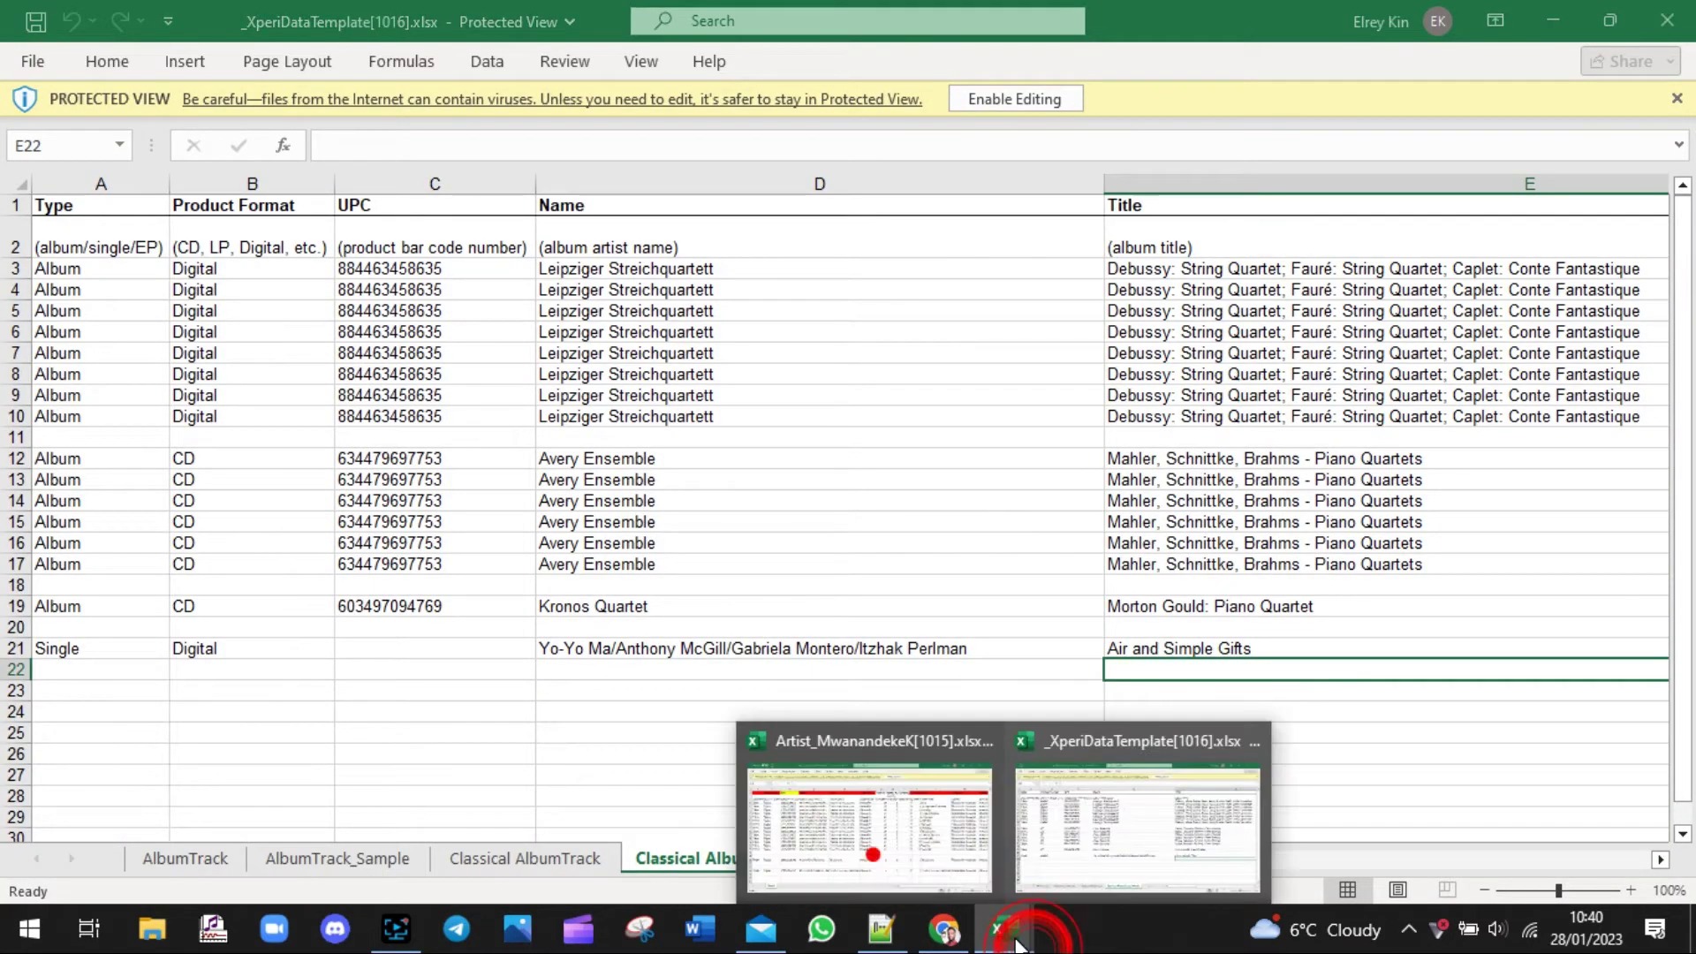
click(873, 855)
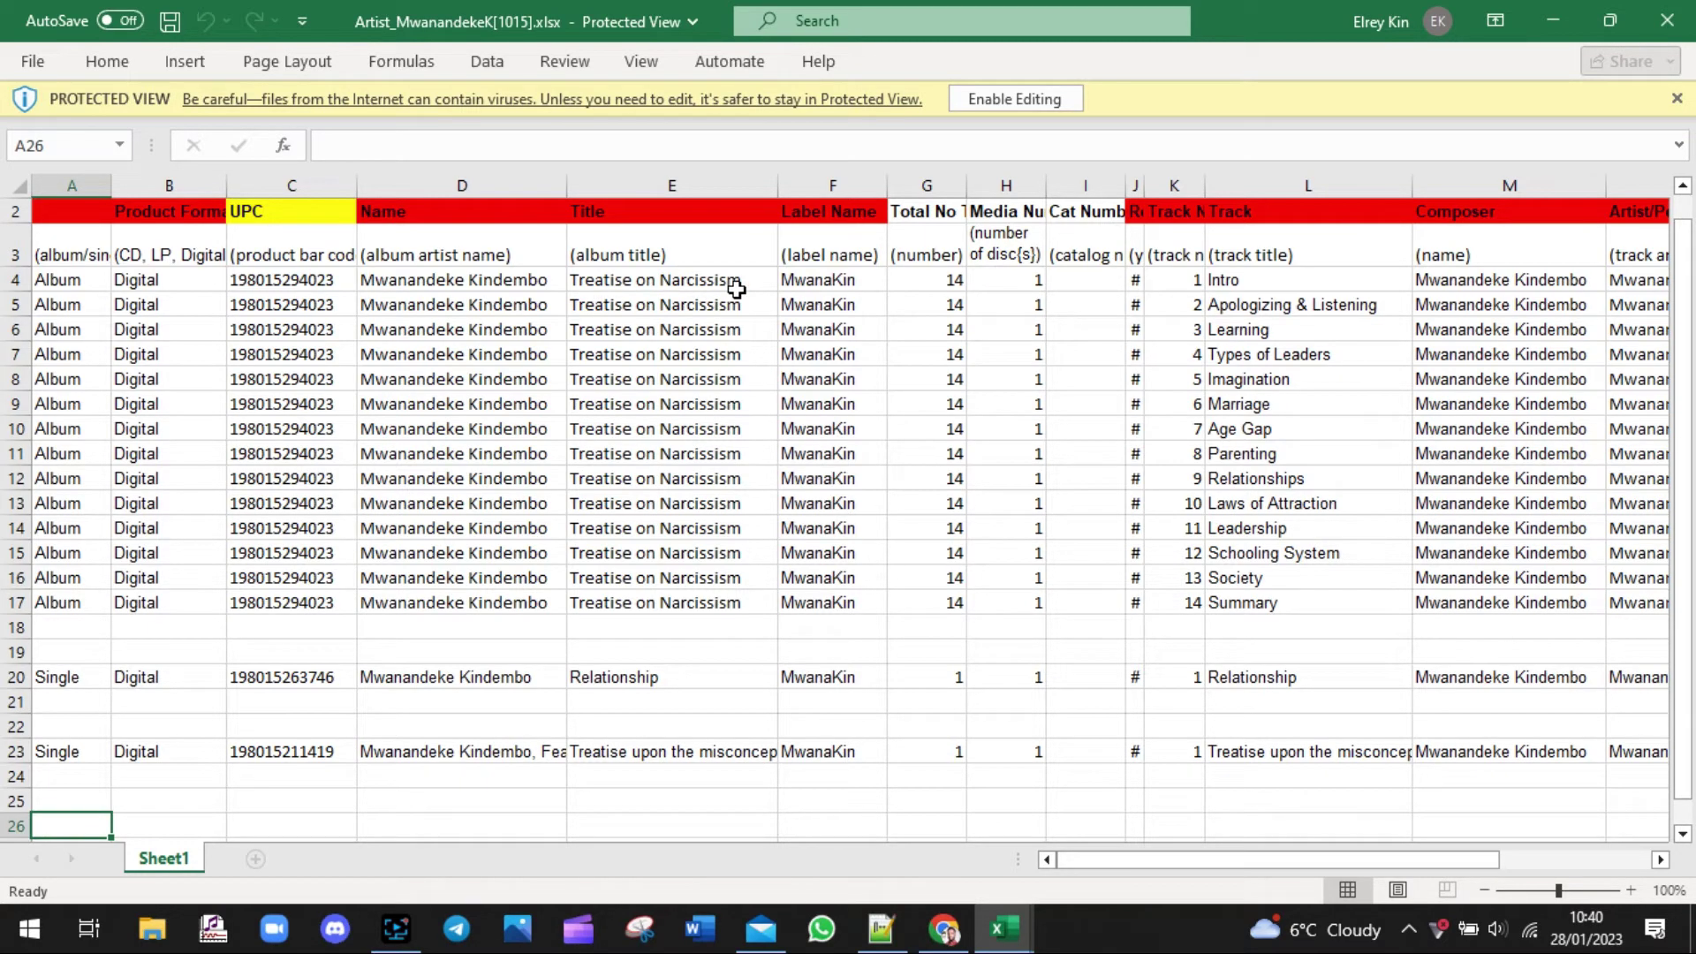
click(775, 945)
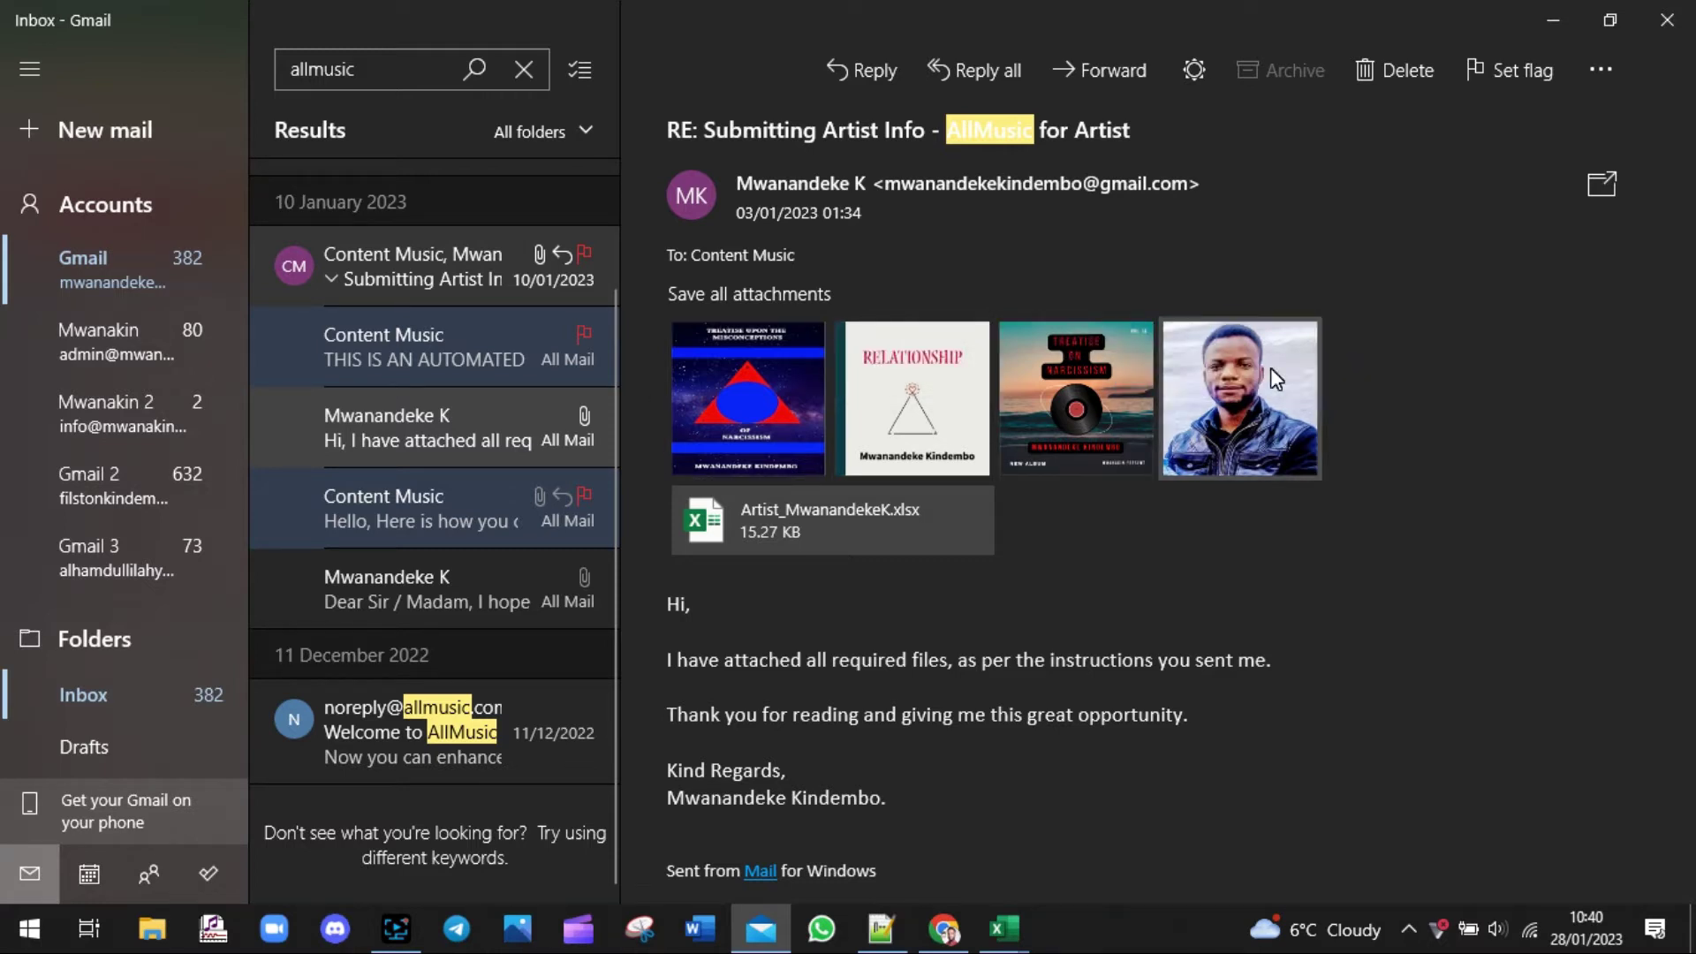
Switch to Chrome and open resizepic.com in a new tab
mouse_move(879, 948)
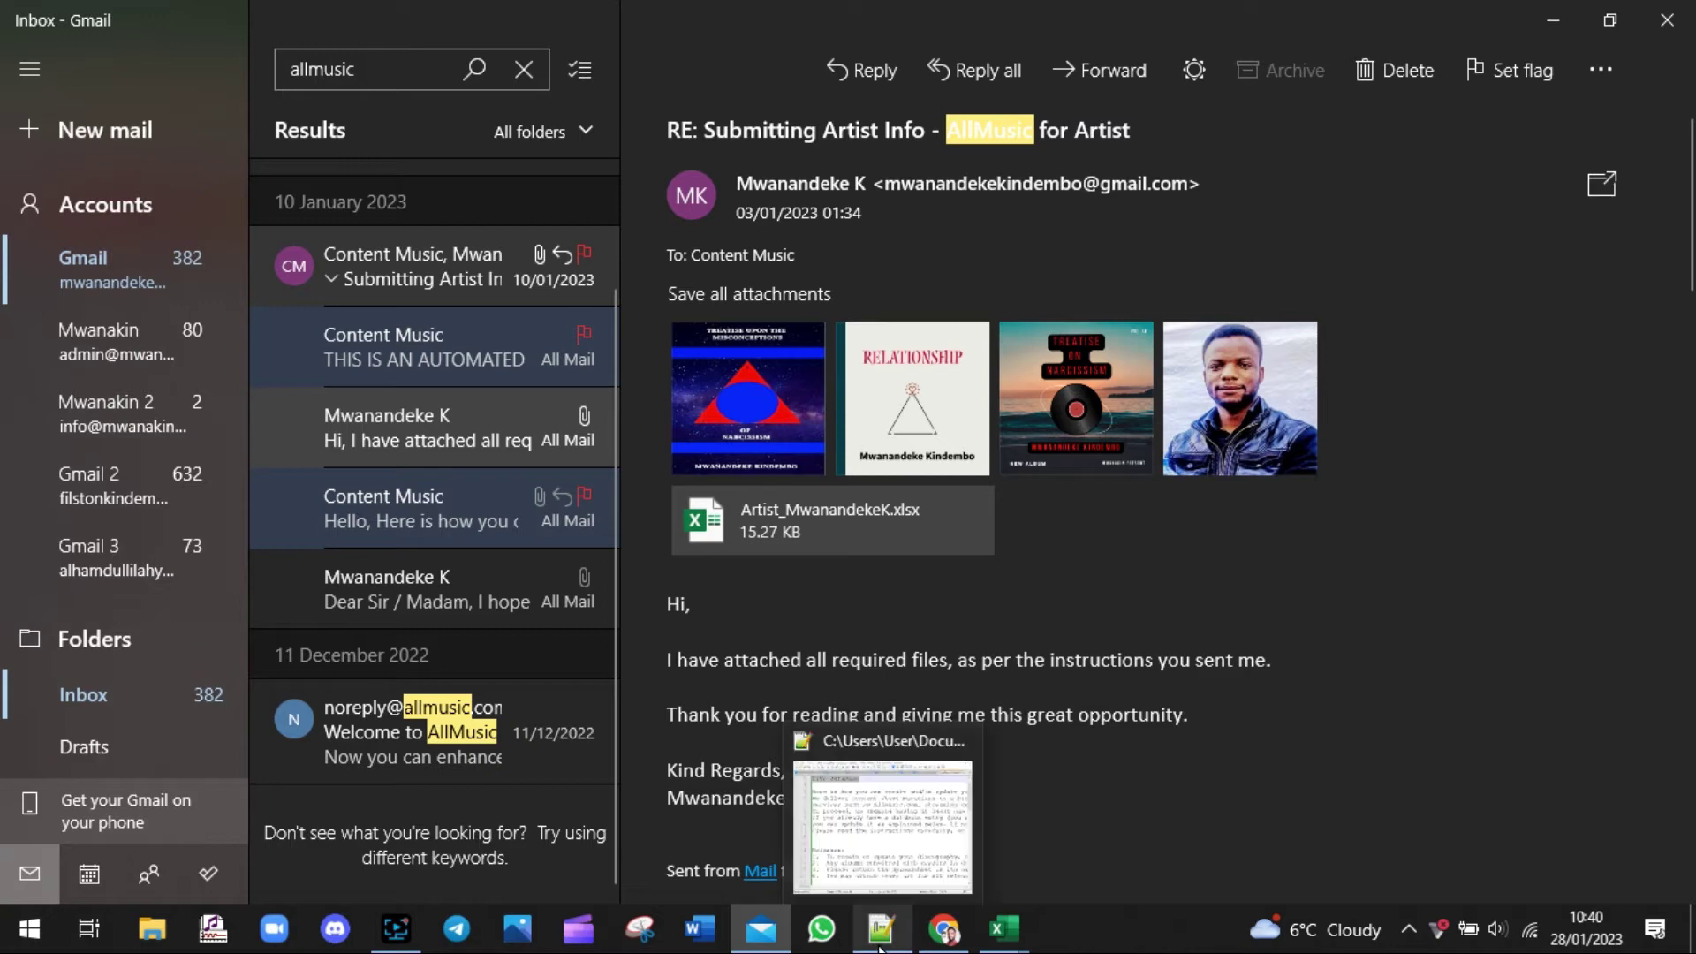
click(943, 928)
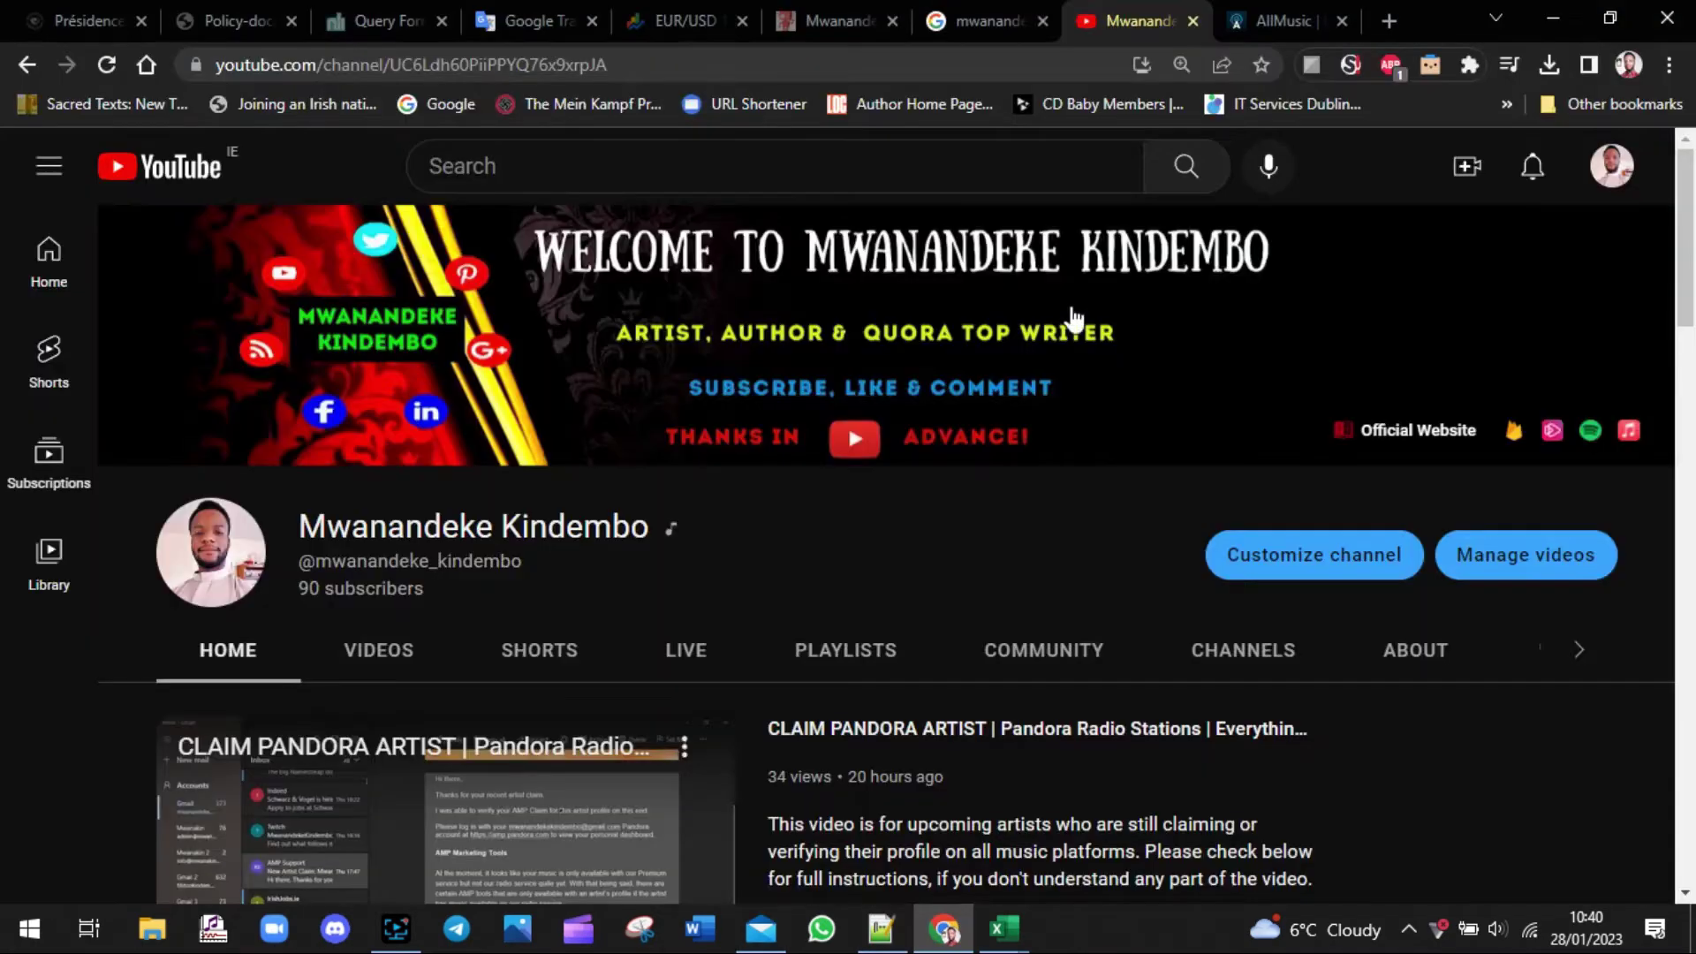
click(1383, 20)
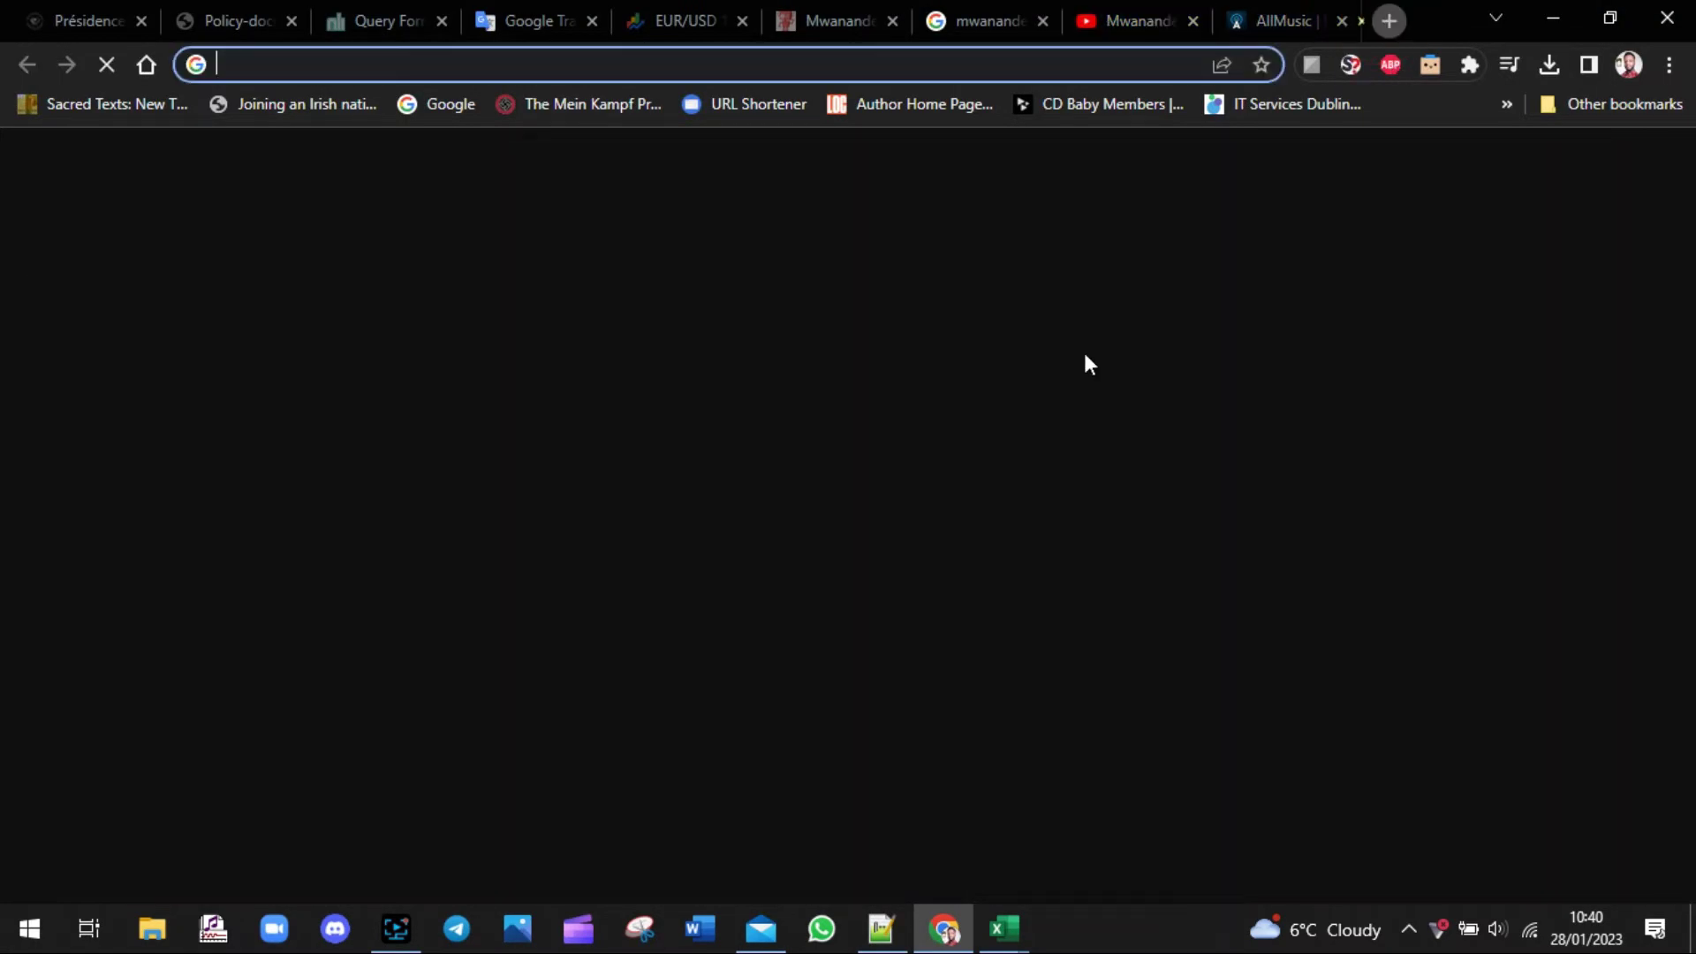
text(re)
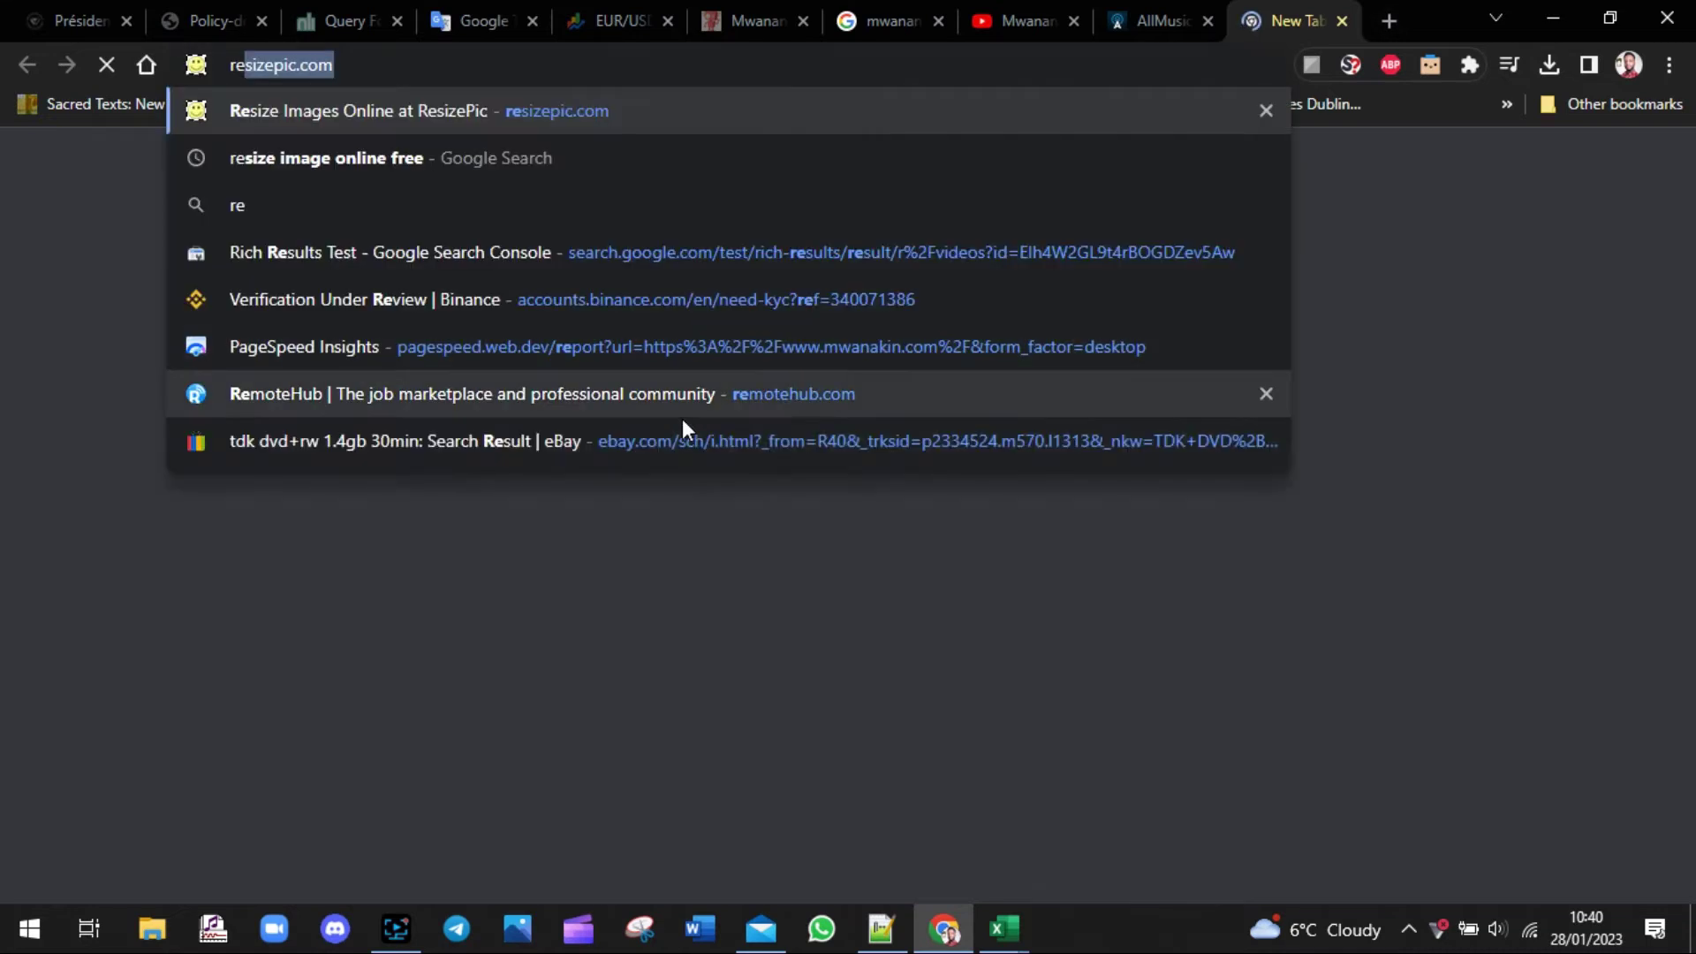
click(418, 115)
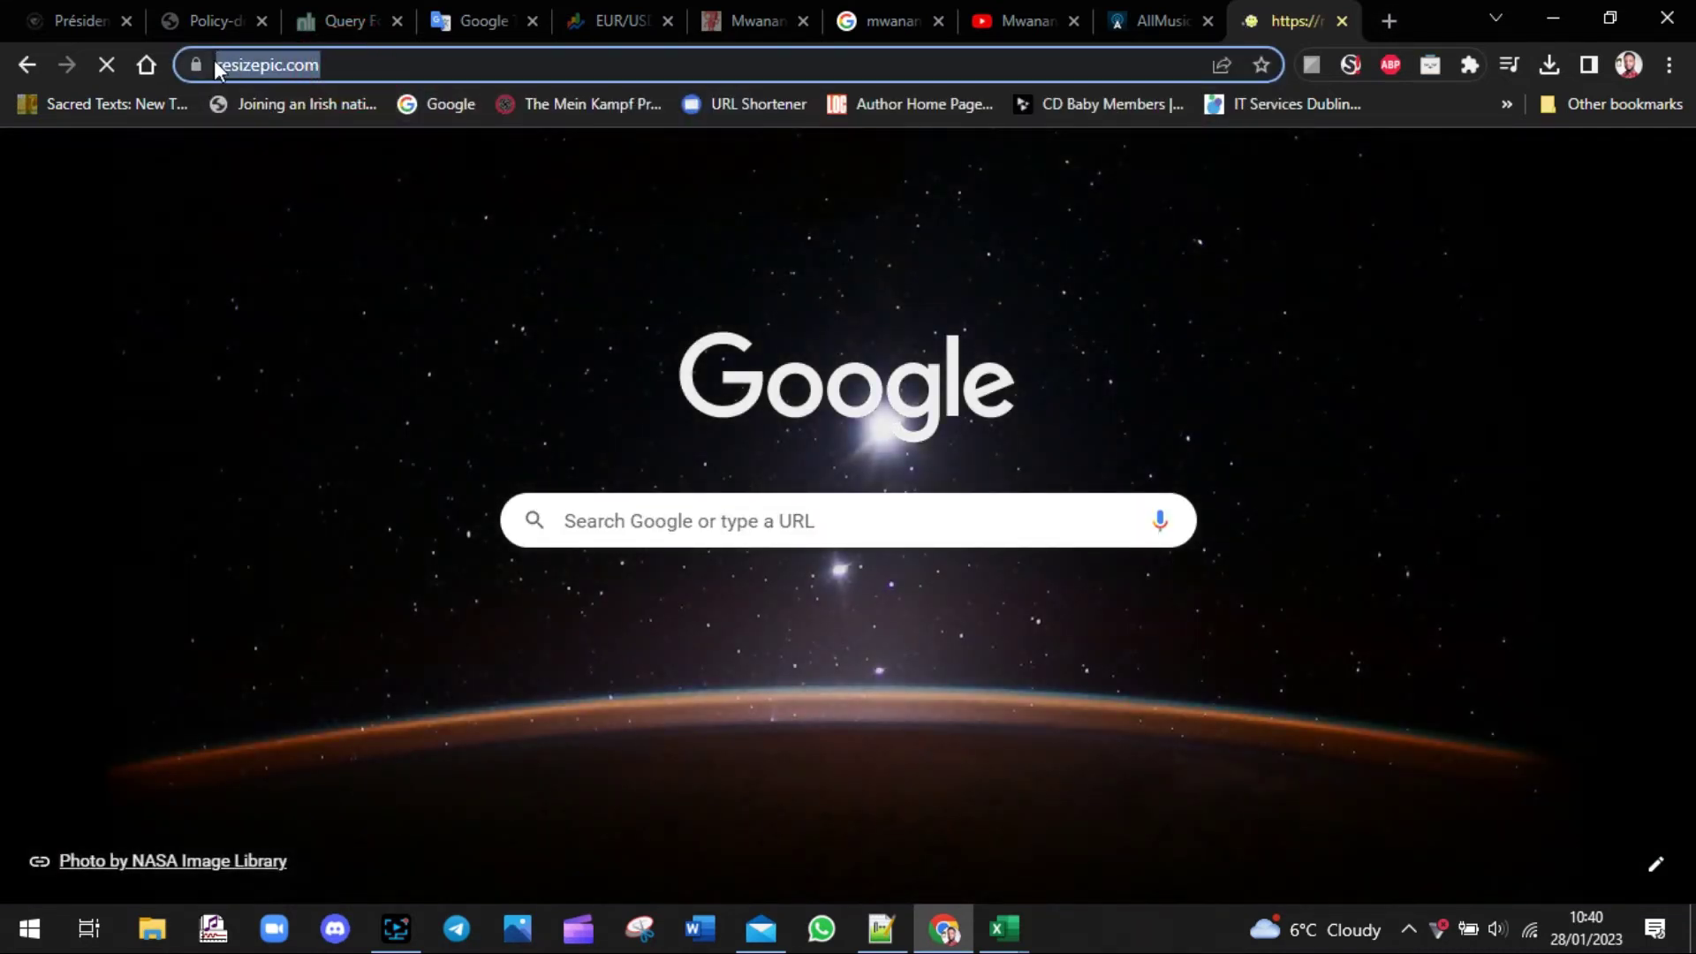
click(880, 927)
click(1139, 312)
drag(1137, 310, 1137, 711)
click(822, 411)
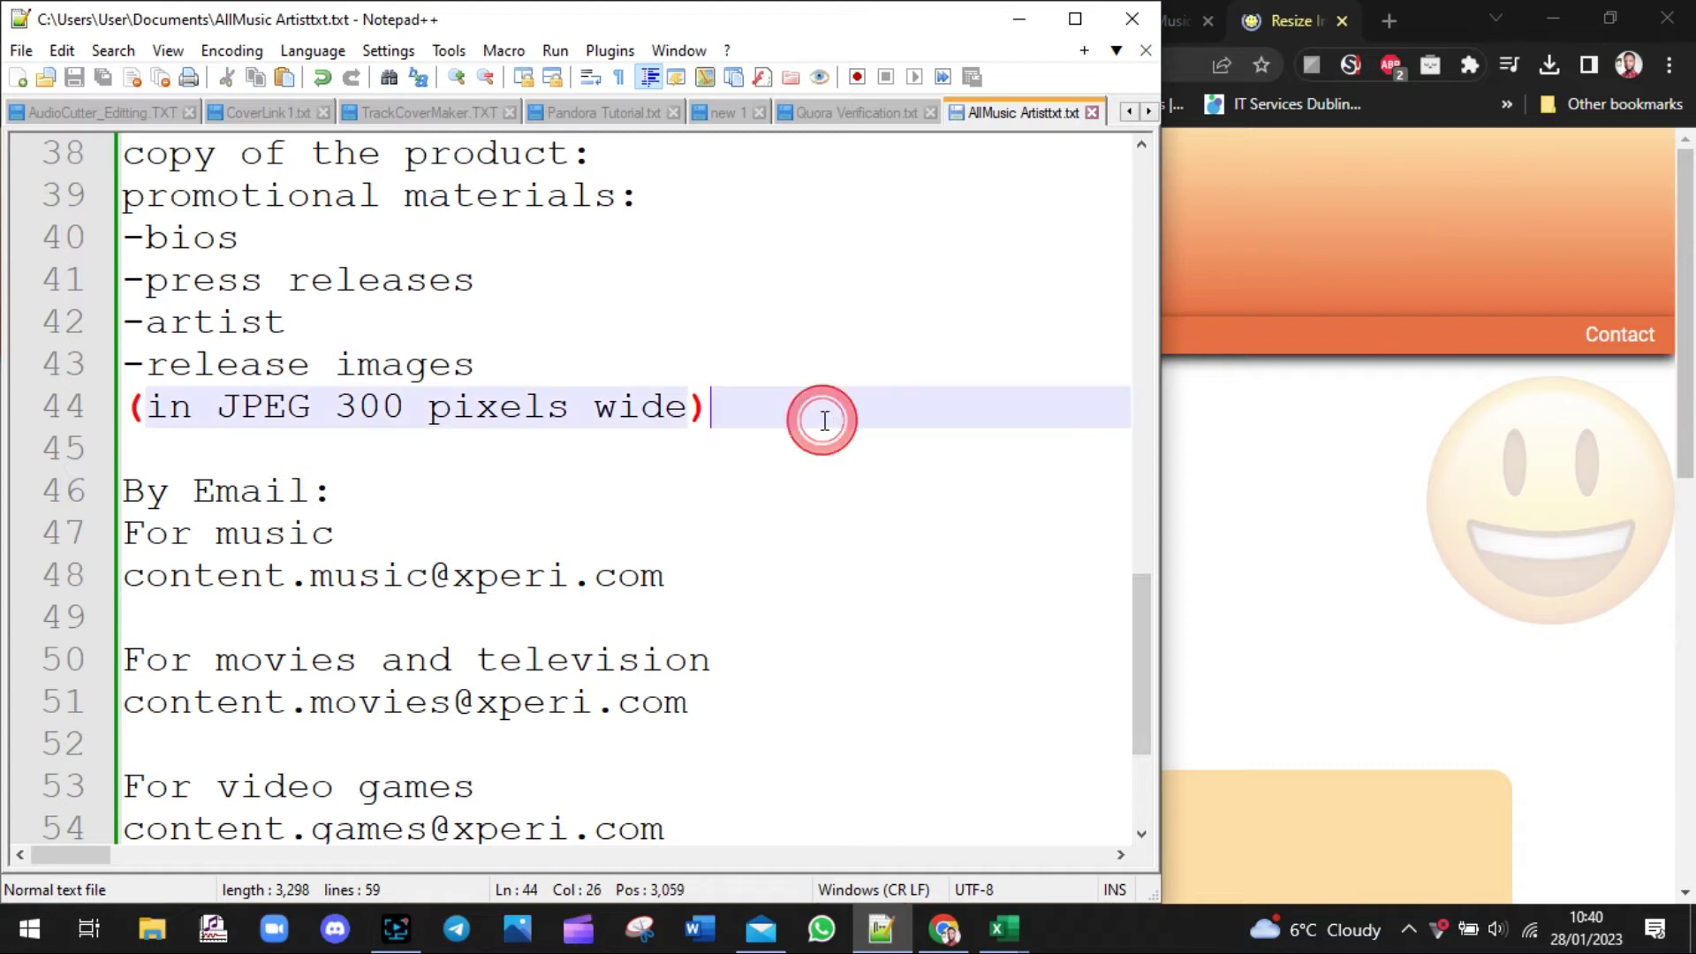
key(Return)
text(https://resizepic.com/)
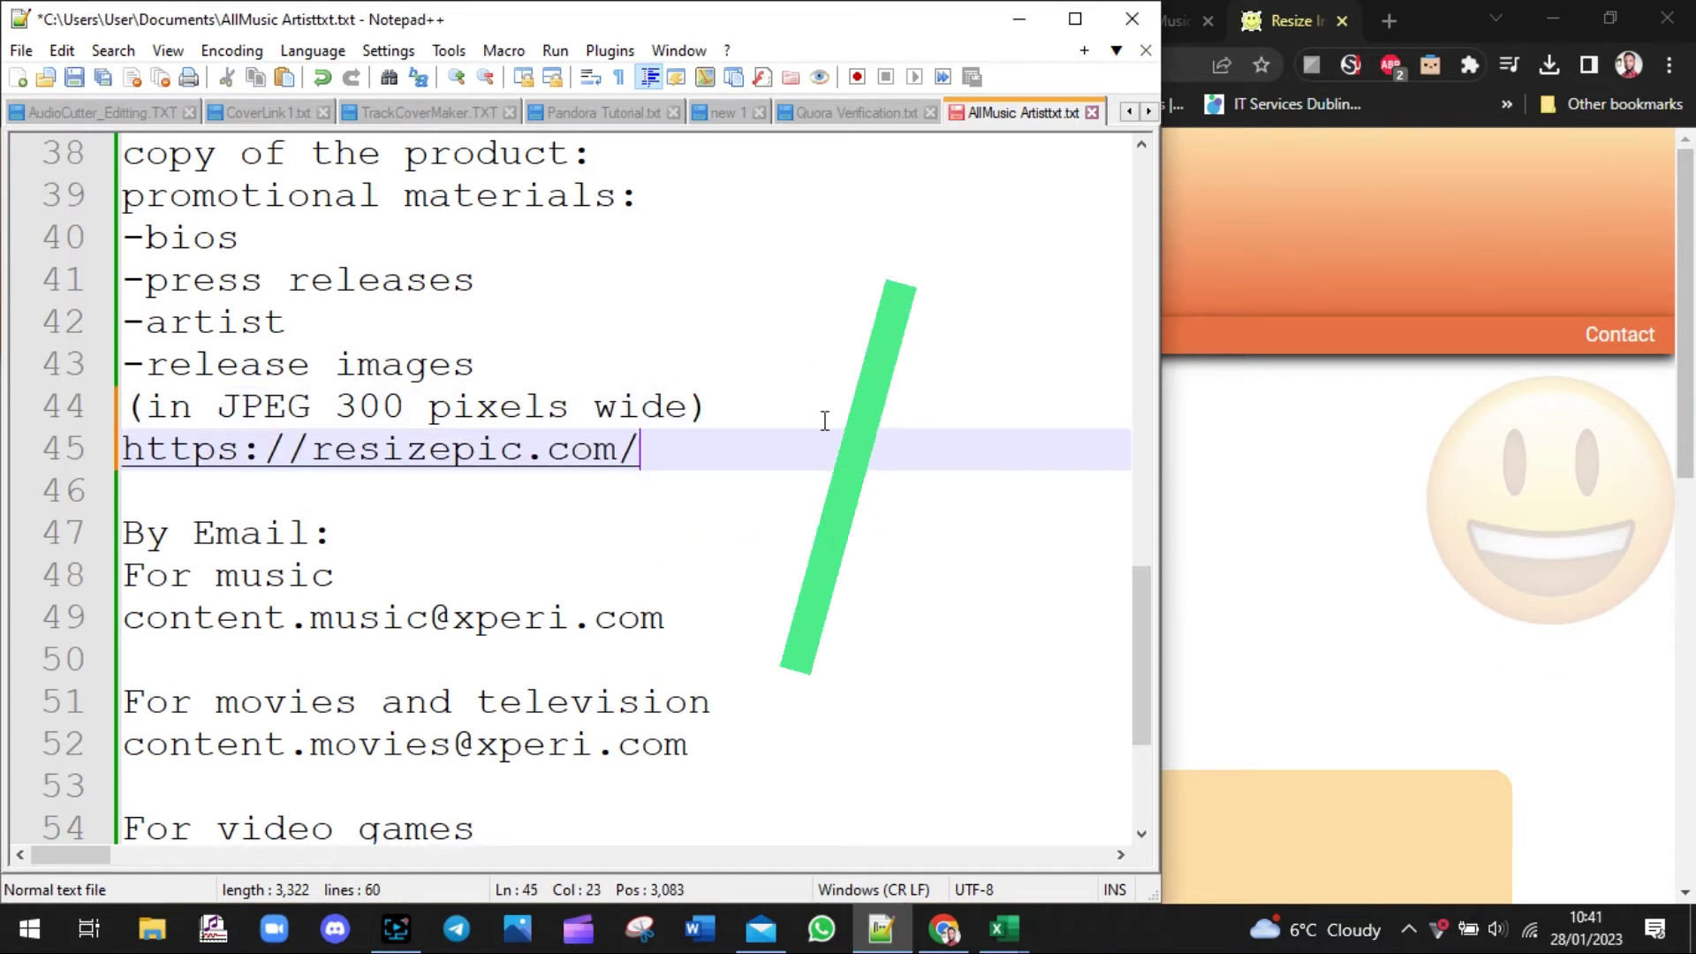
click(732, 402)
key(Return)
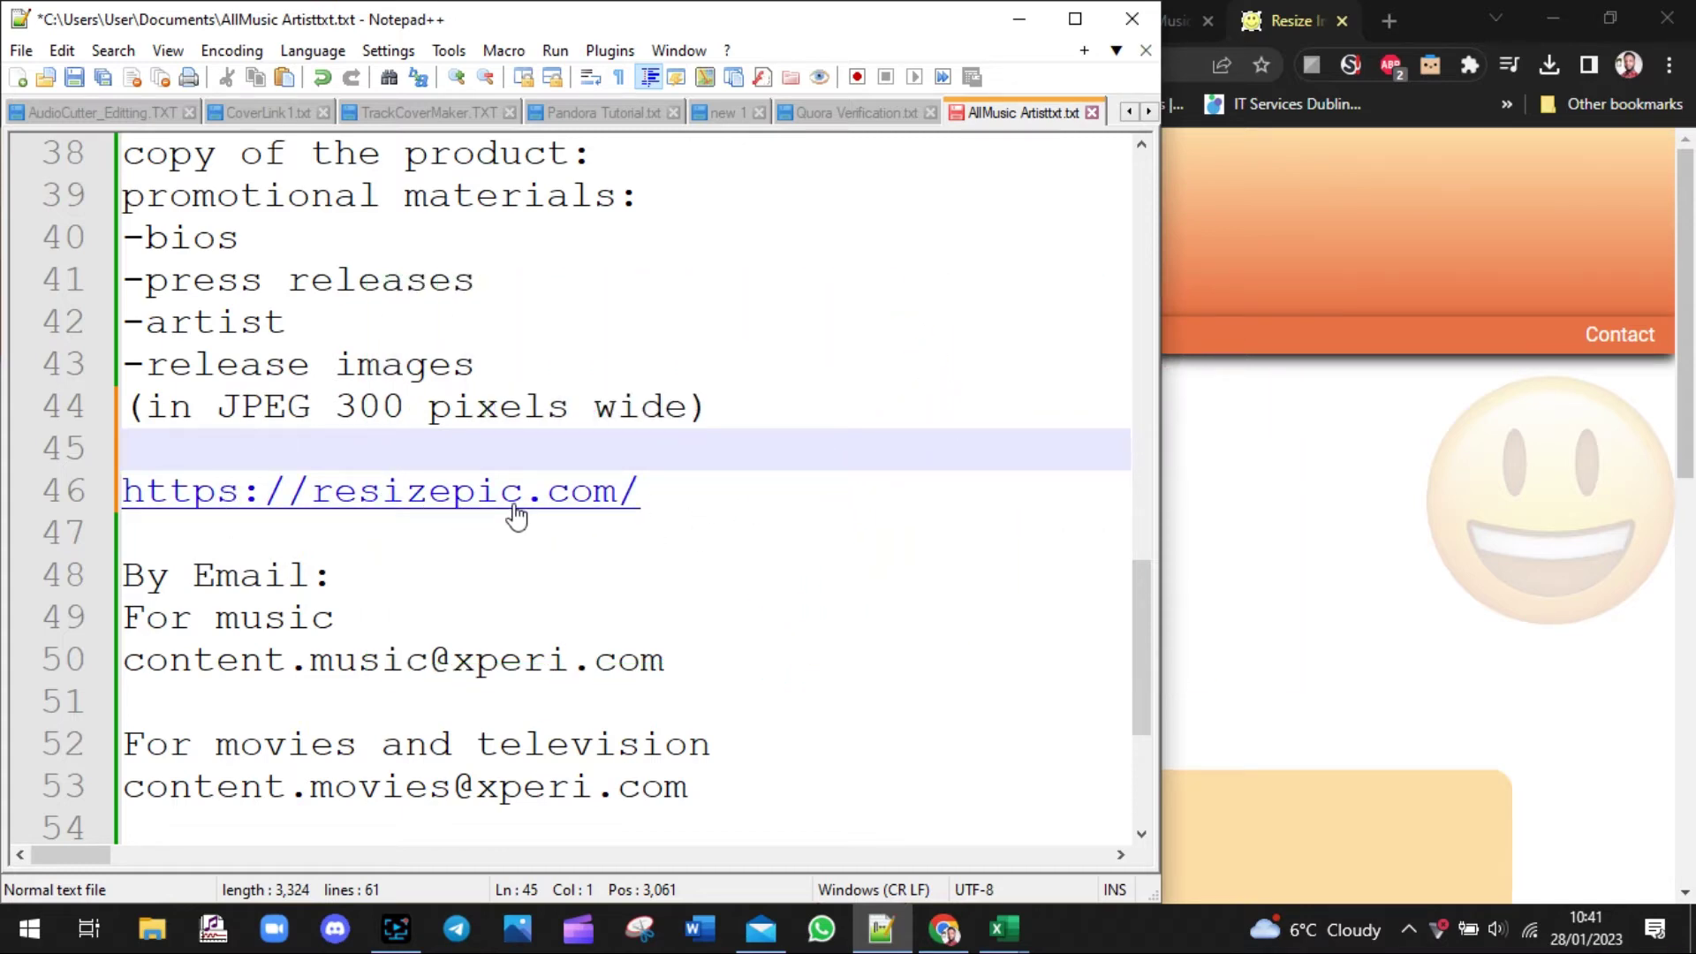
click(680, 490)
key(shift+Home)
click(761, 527)
Return to the ResizePic page in Chrome, examine the image resizer's file, width and height fields, and close its tab
click(1422, 521)
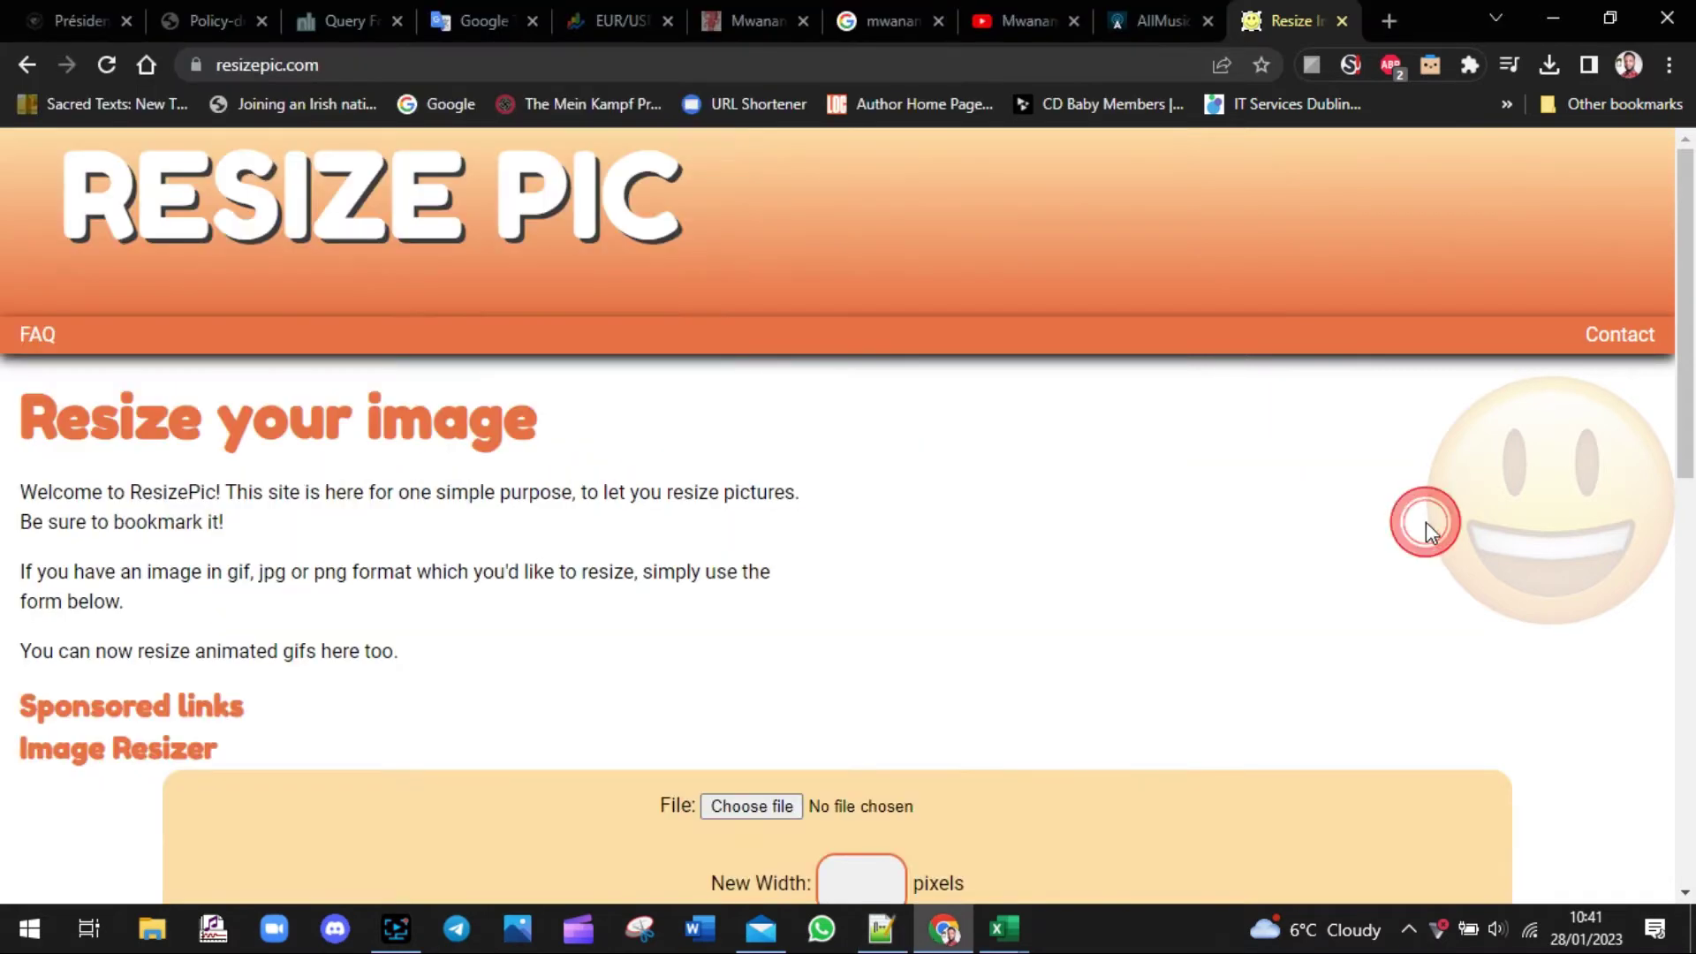
scroll(1128, 360, down, 5)
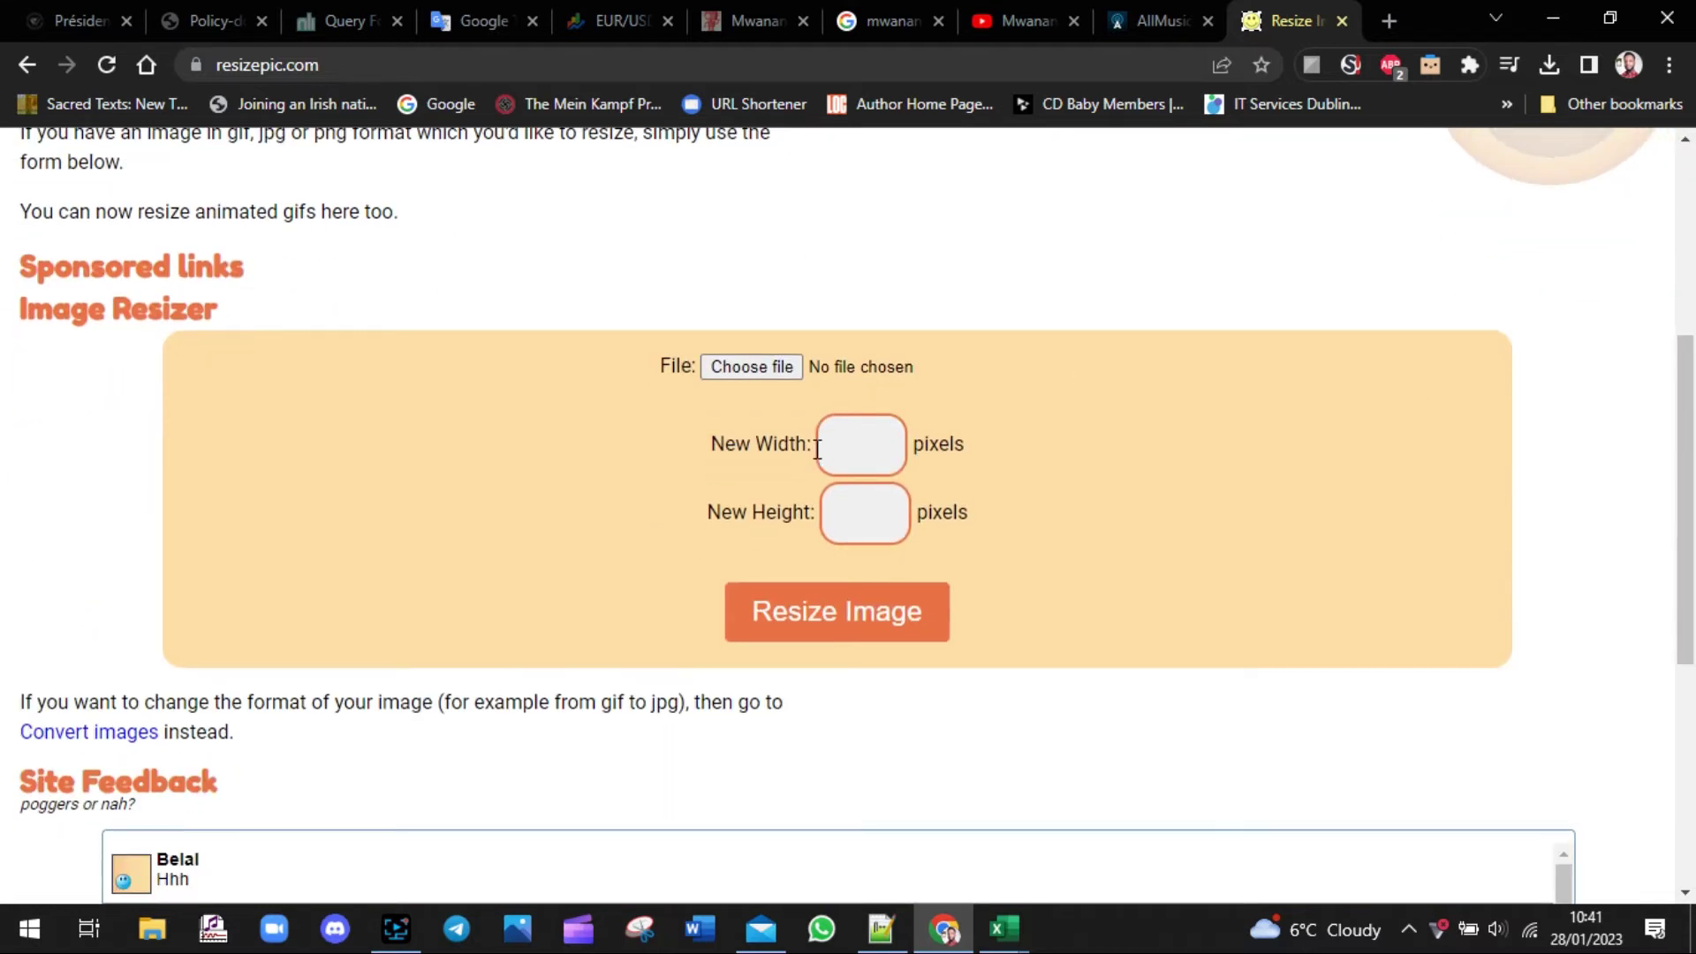
click(819, 448)
click(839, 513)
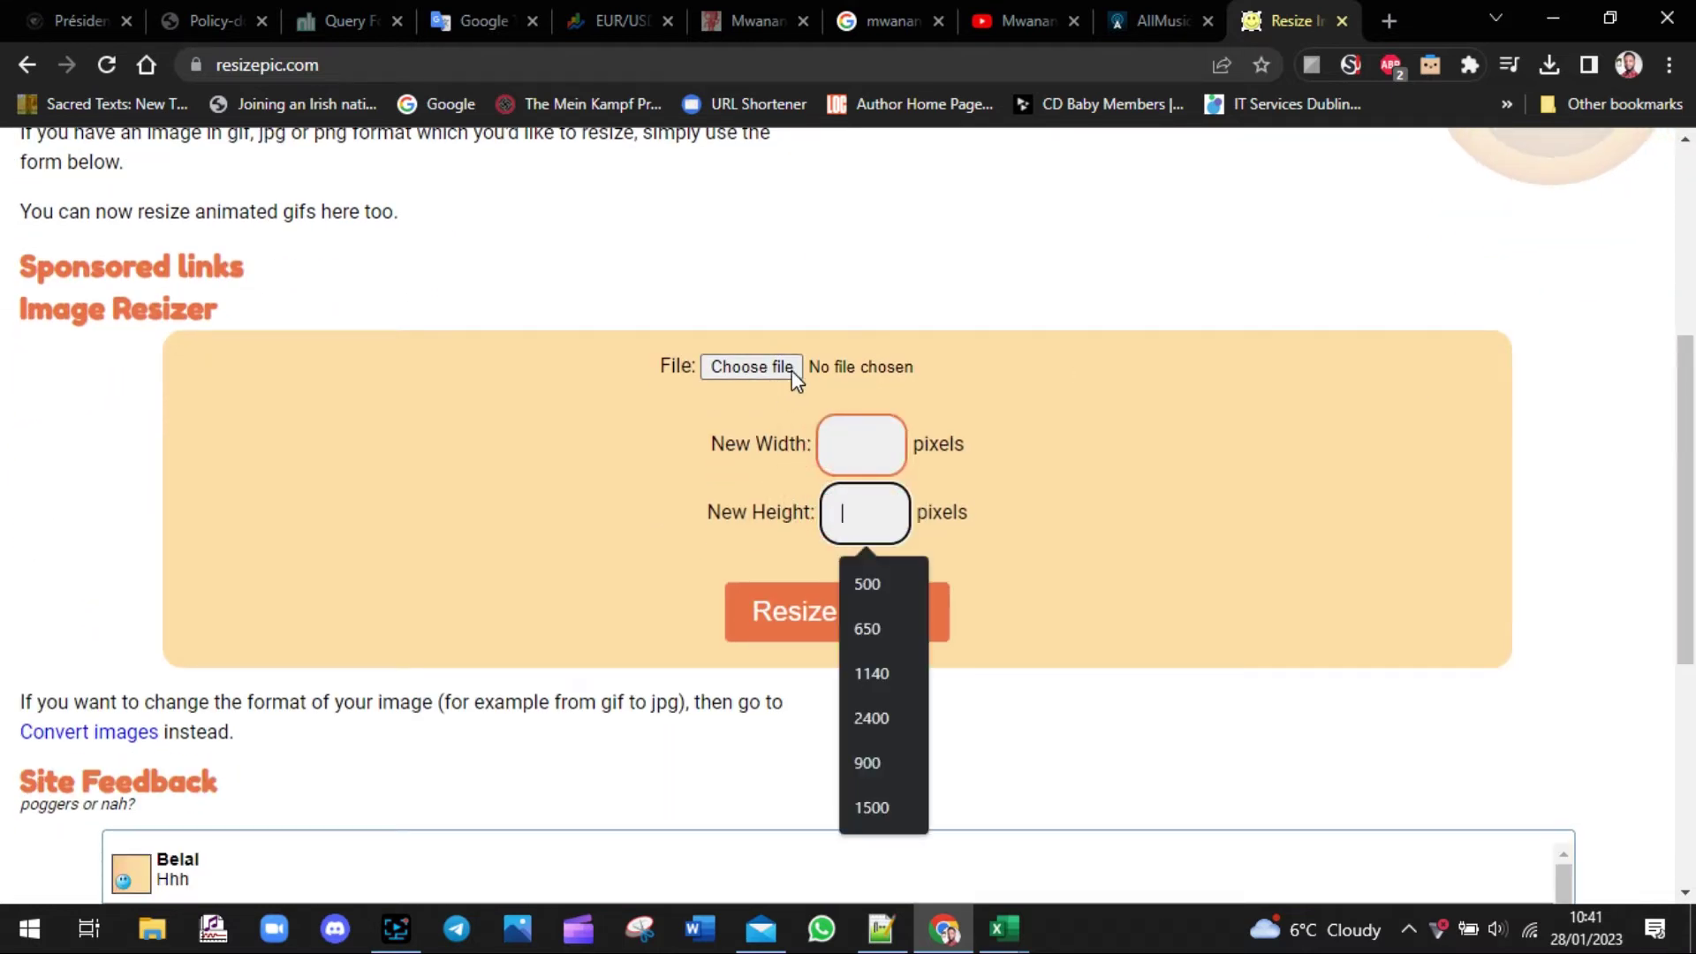
click(878, 433)
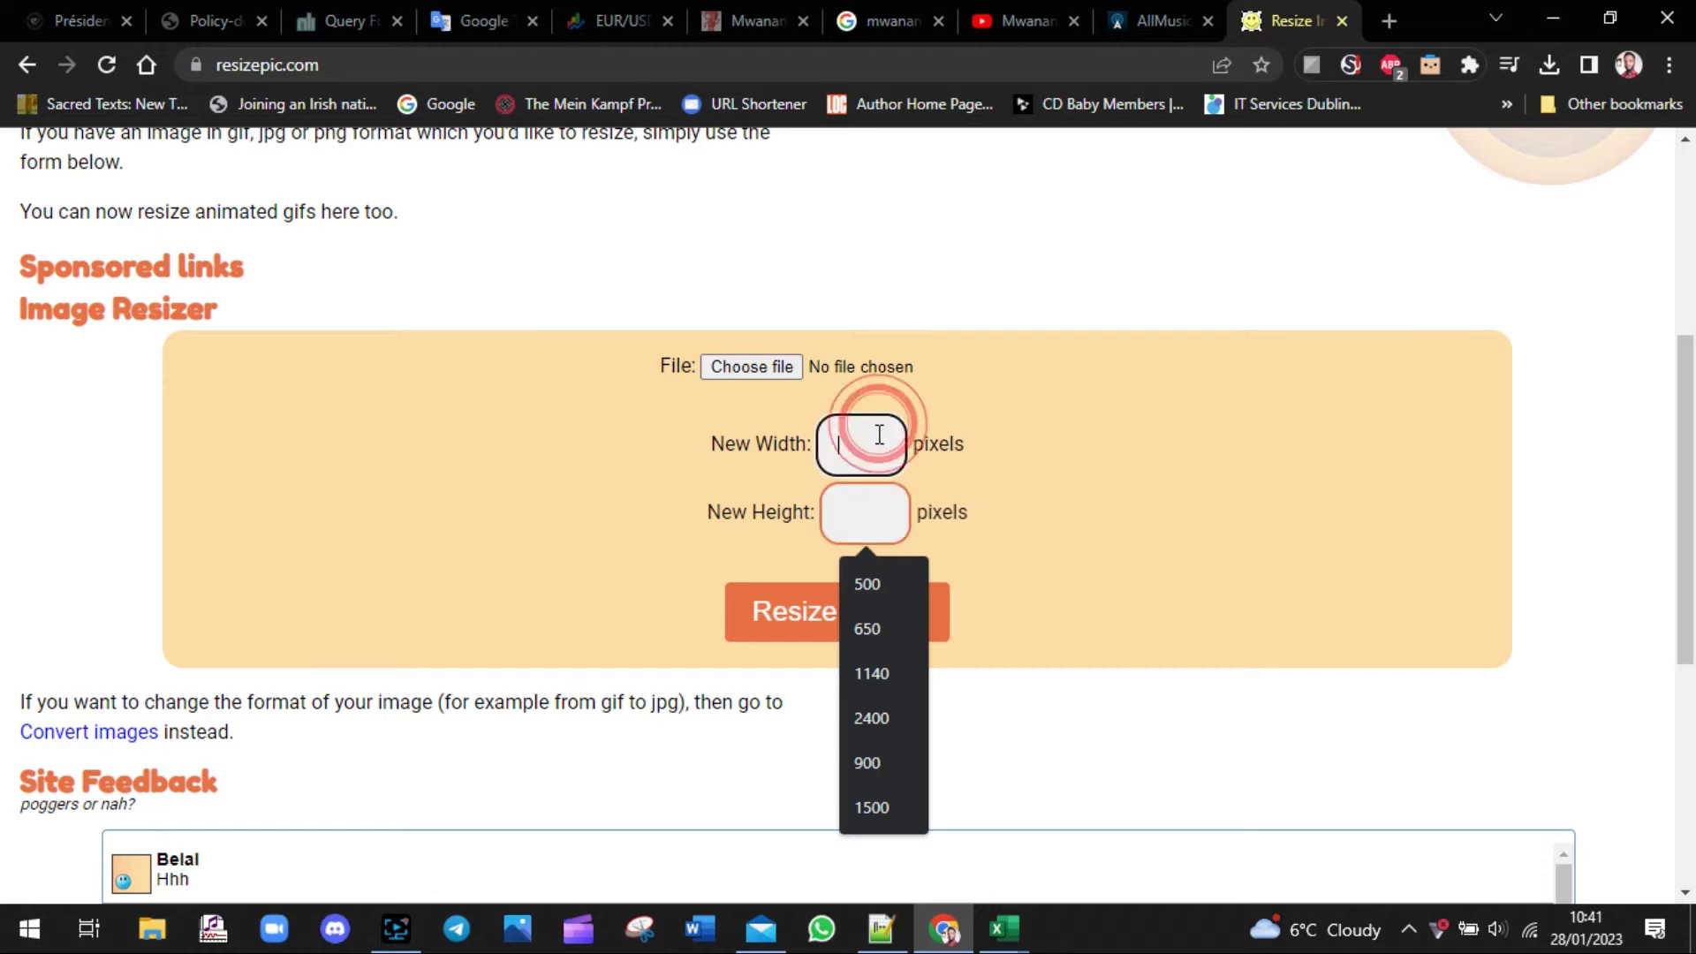
click(1183, 661)
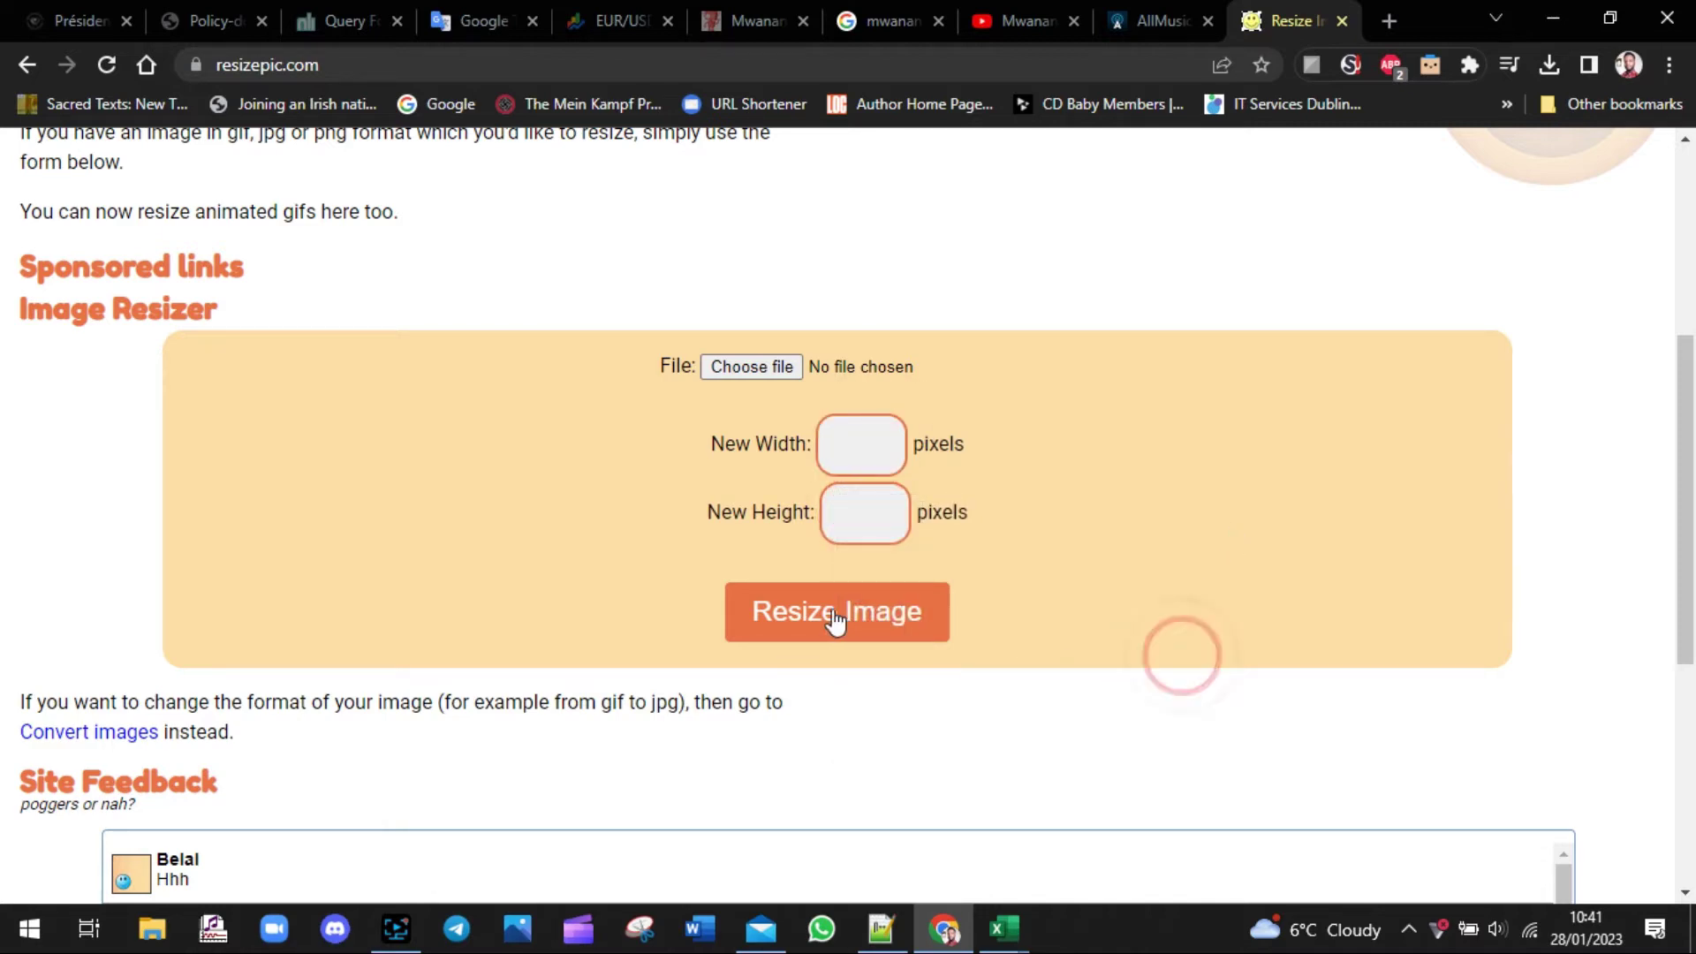
drag(1685, 494, 1693, 254)
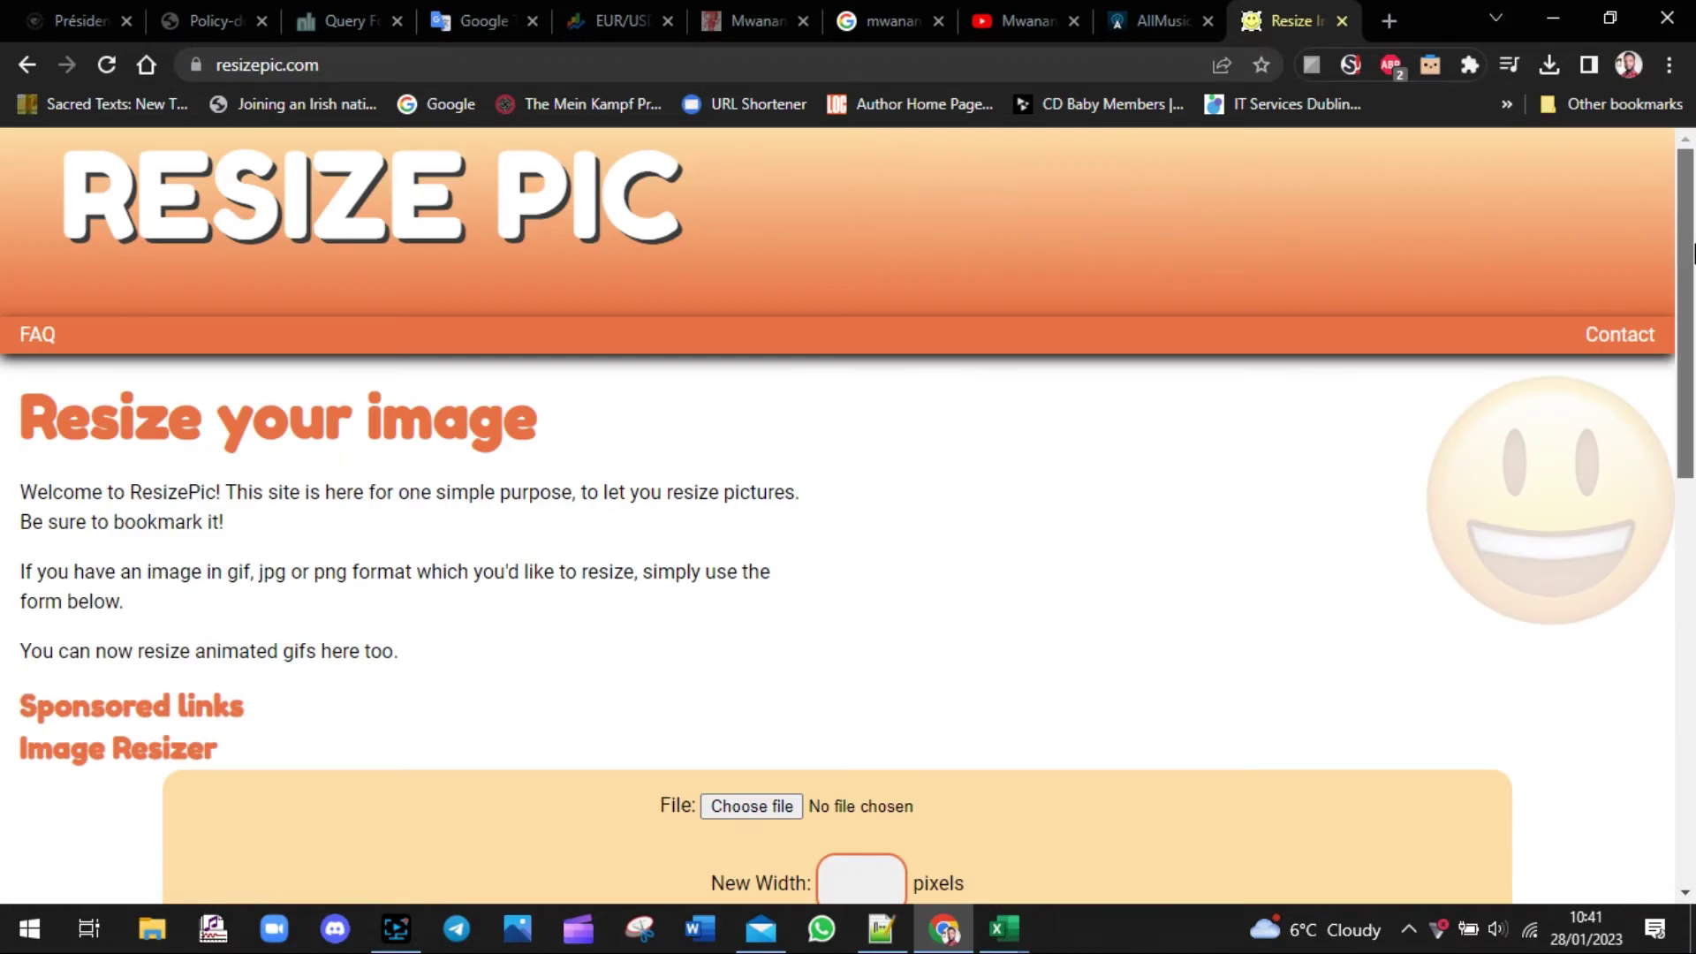
click(1341, 20)
Check the instructions in the Notepad++ notes, and return to the sent reply in Mail to review its attachments and message text
click(881, 928)
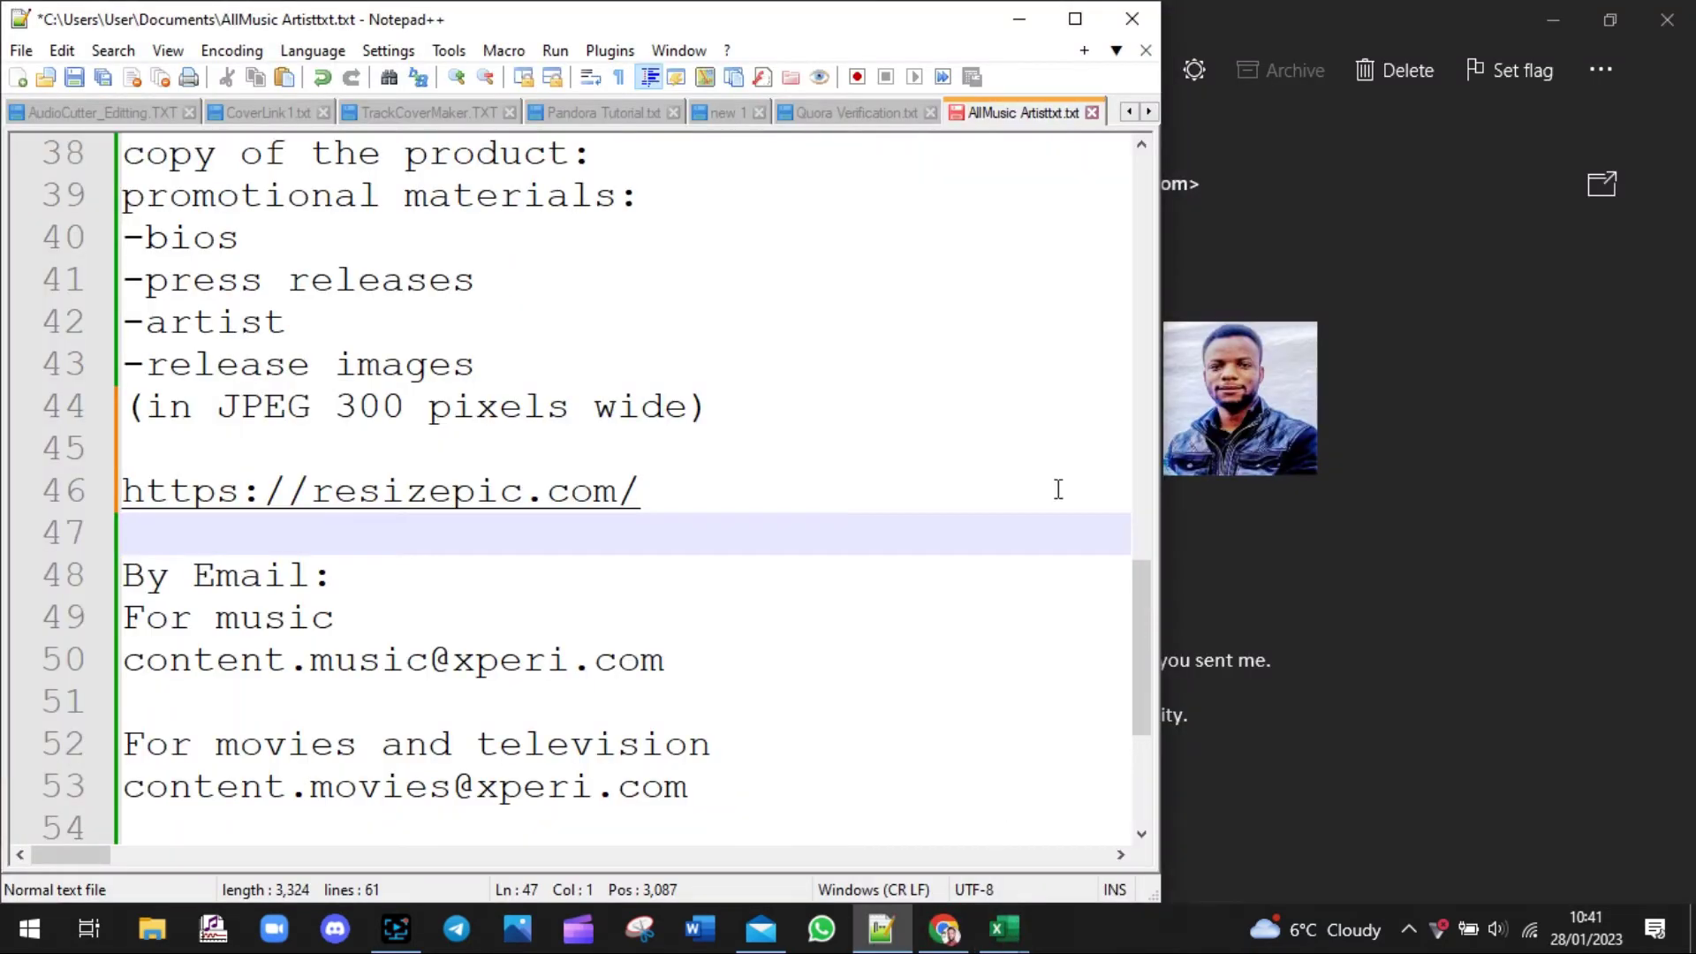
drag(1137, 604, 1163, 231)
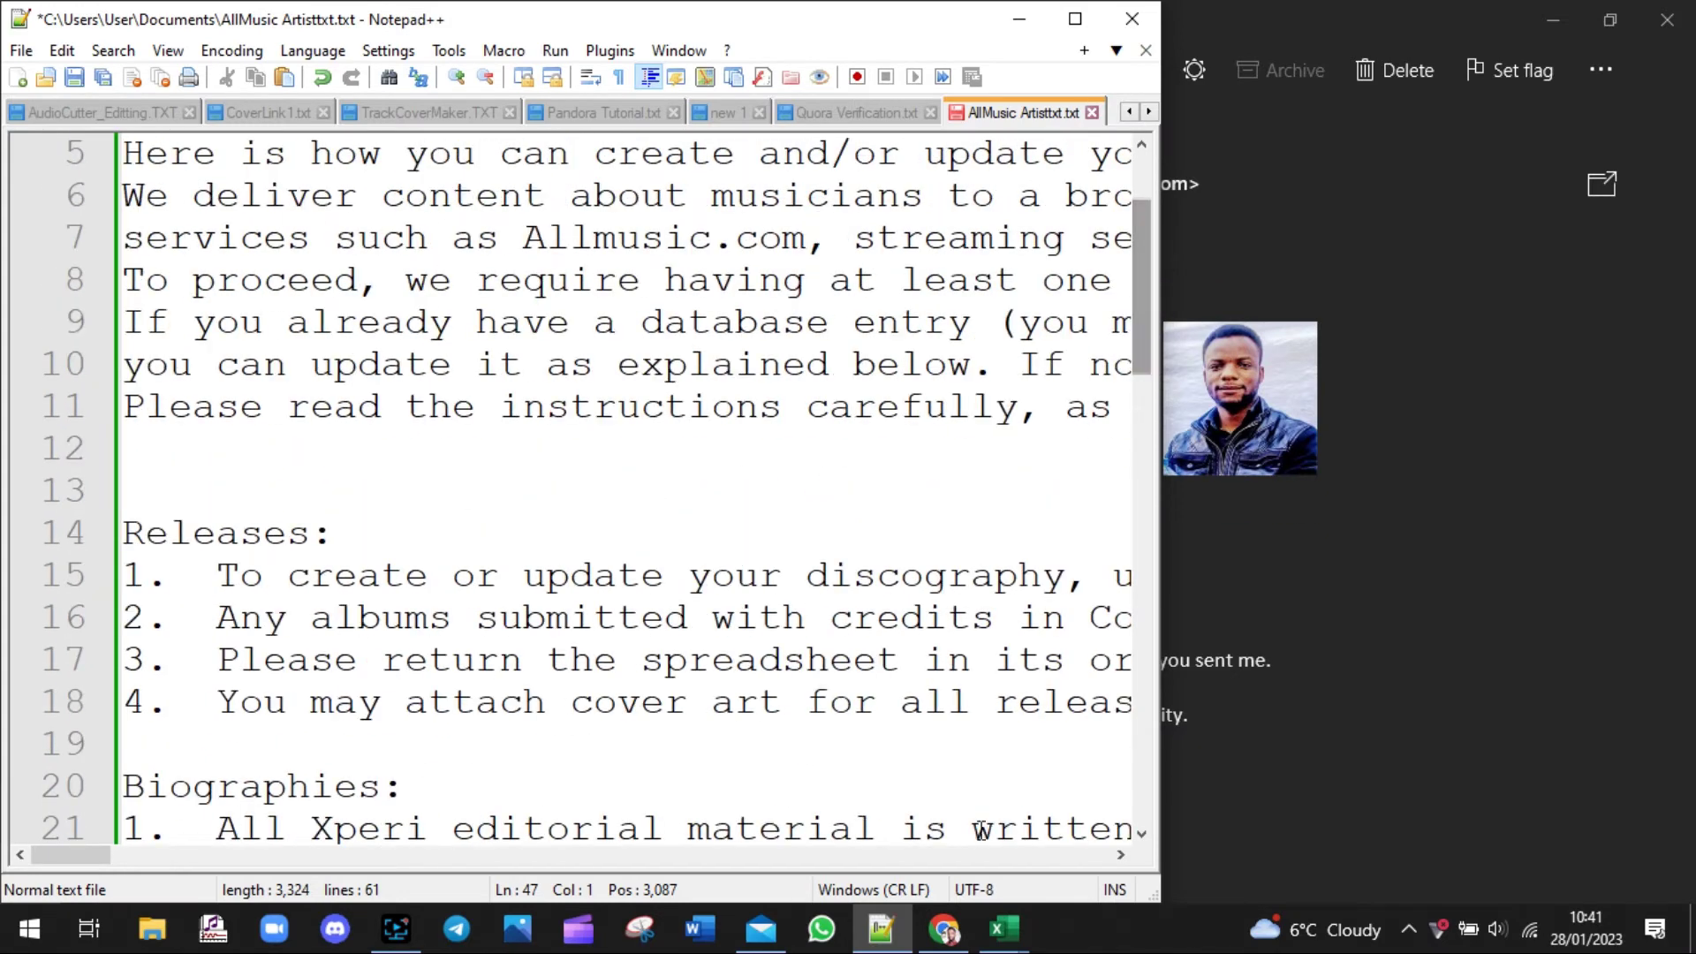
click(760, 928)
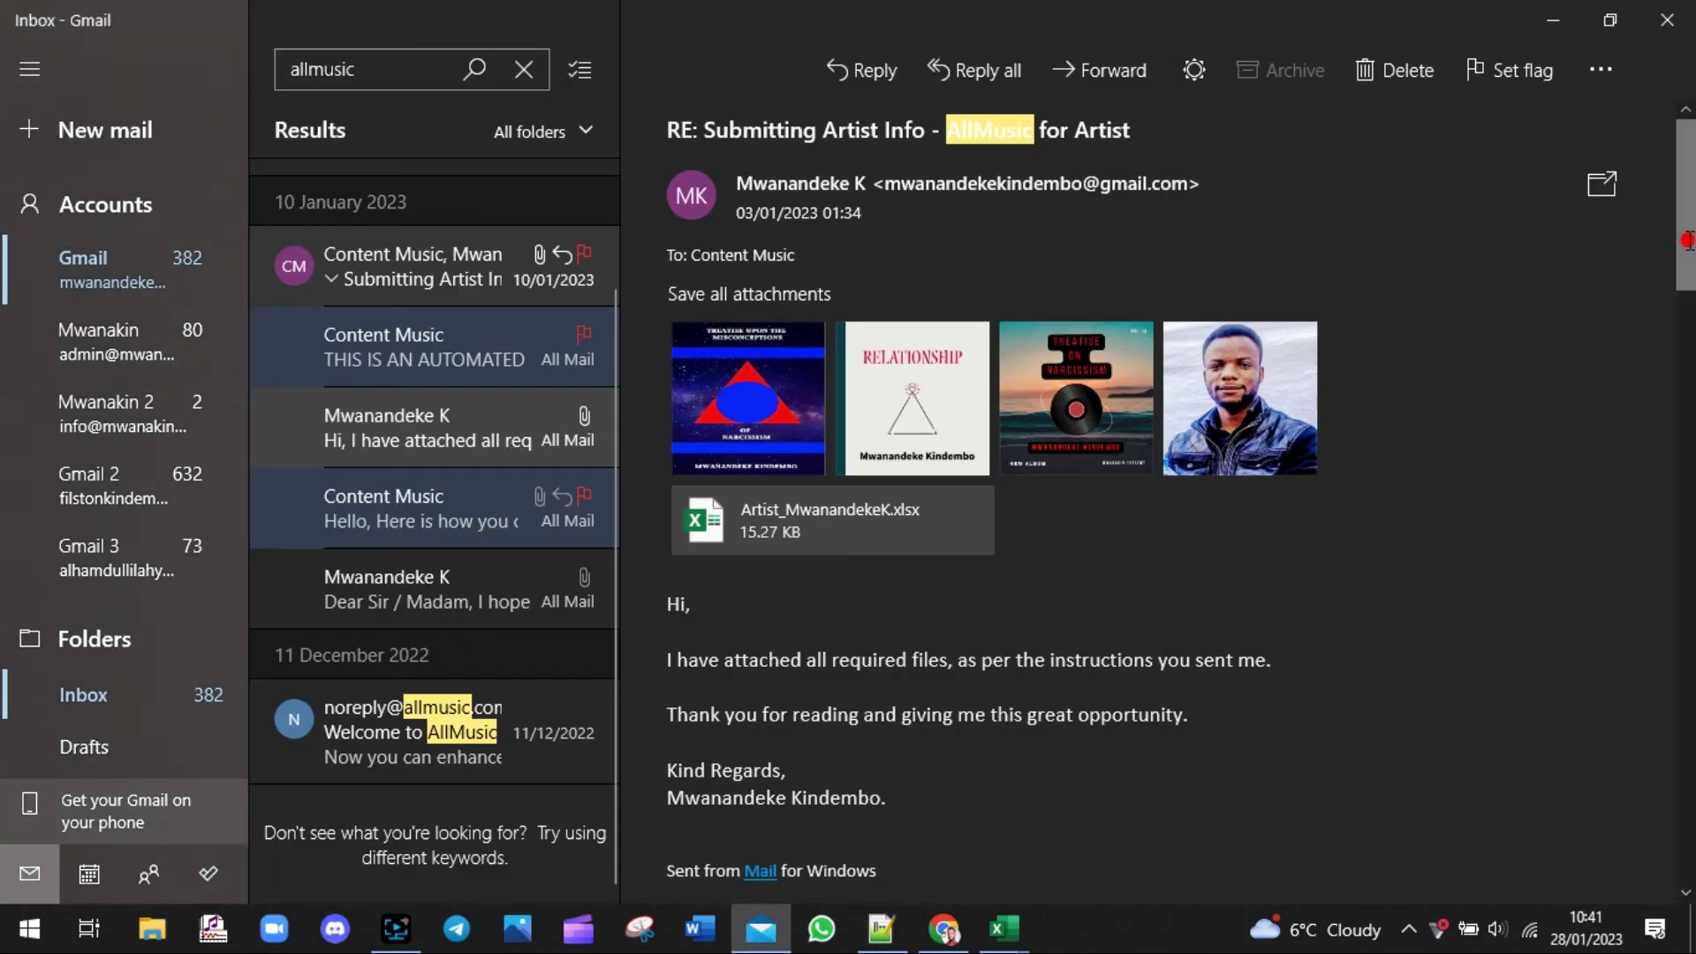
scroll(1687, 241, down, 3)
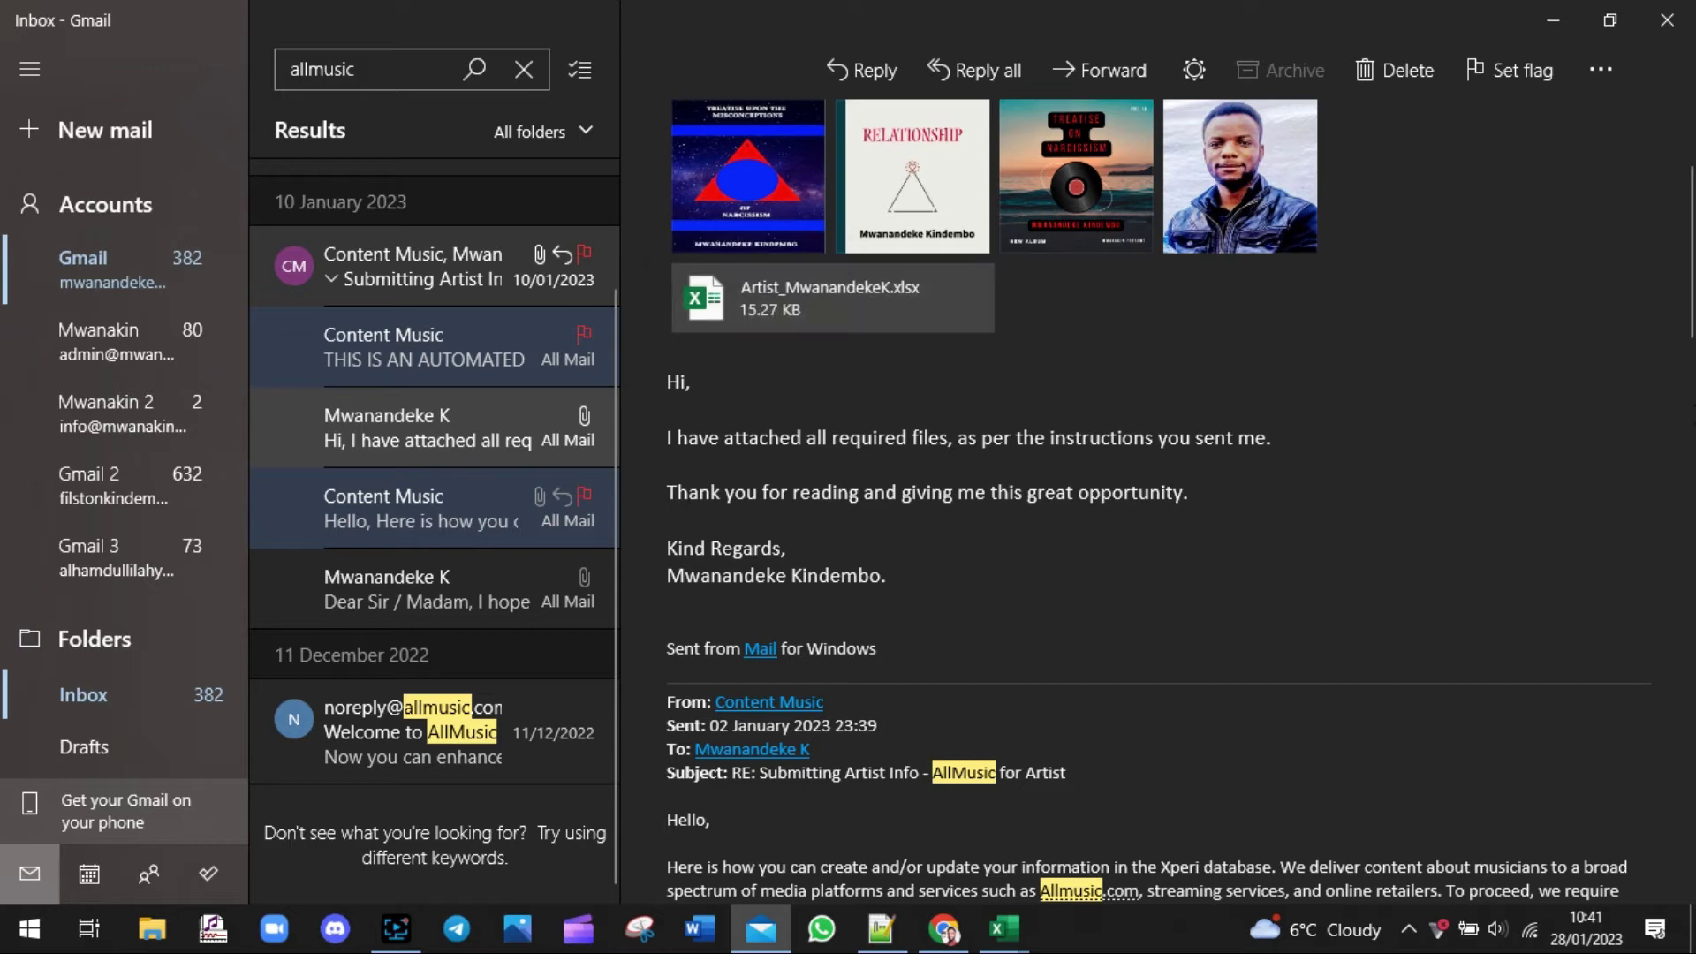
scroll(1391, 432, up, 3)
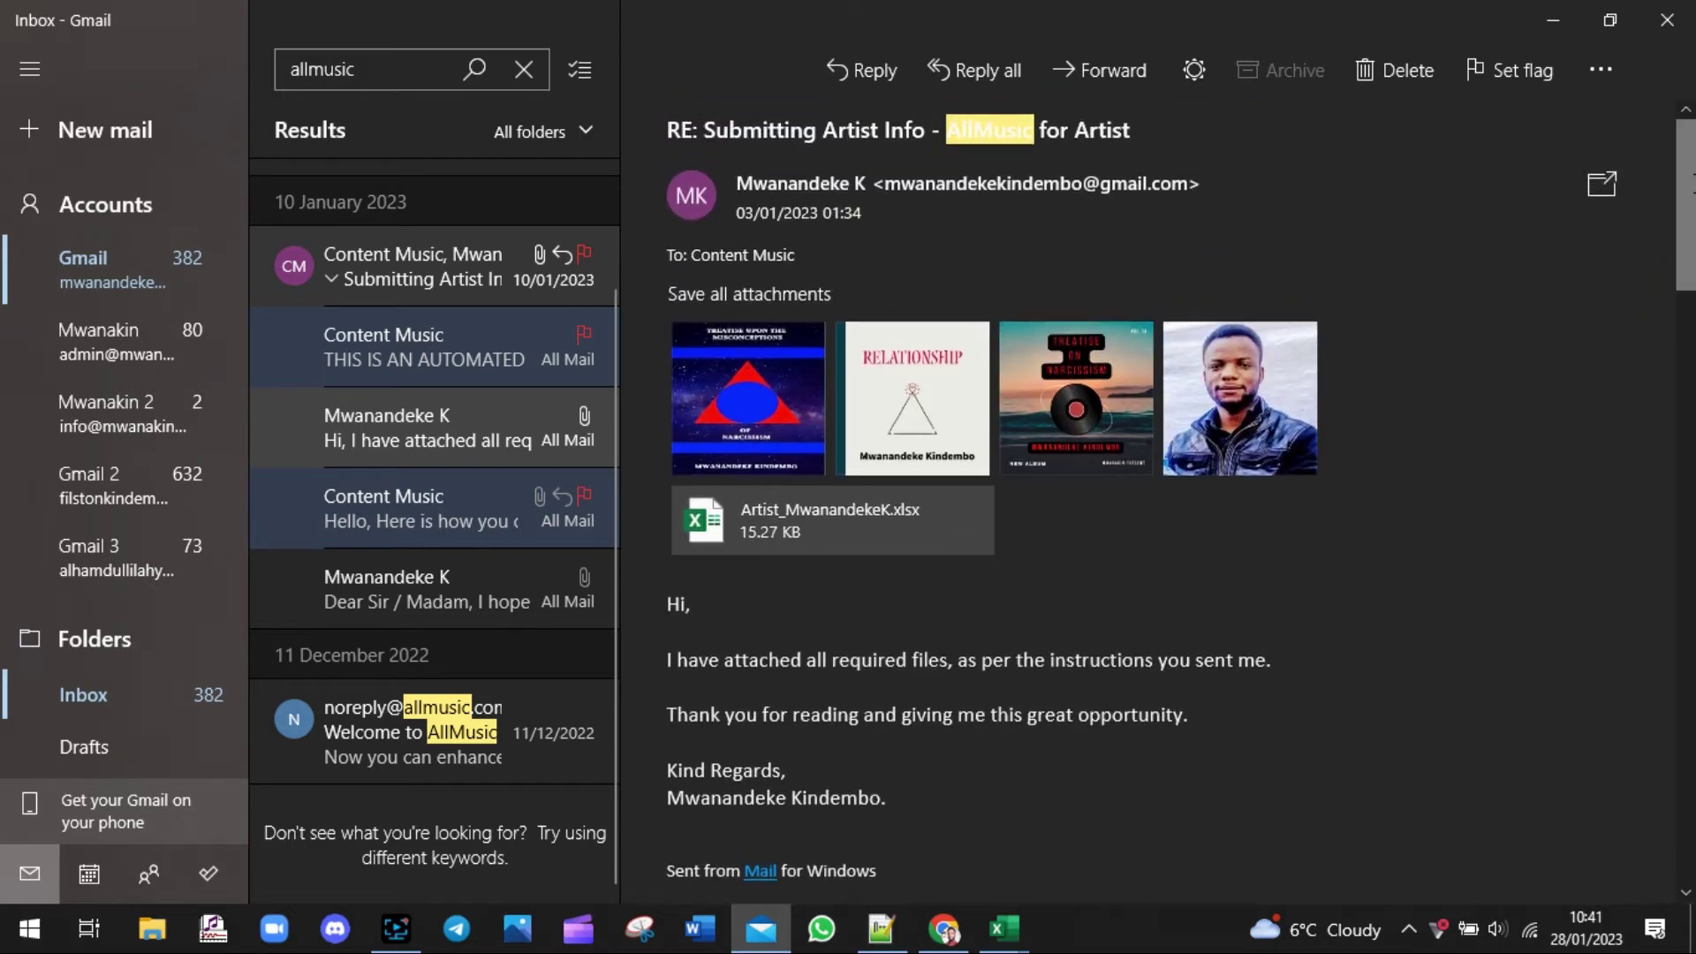
scroll(644, 174, down, 5)
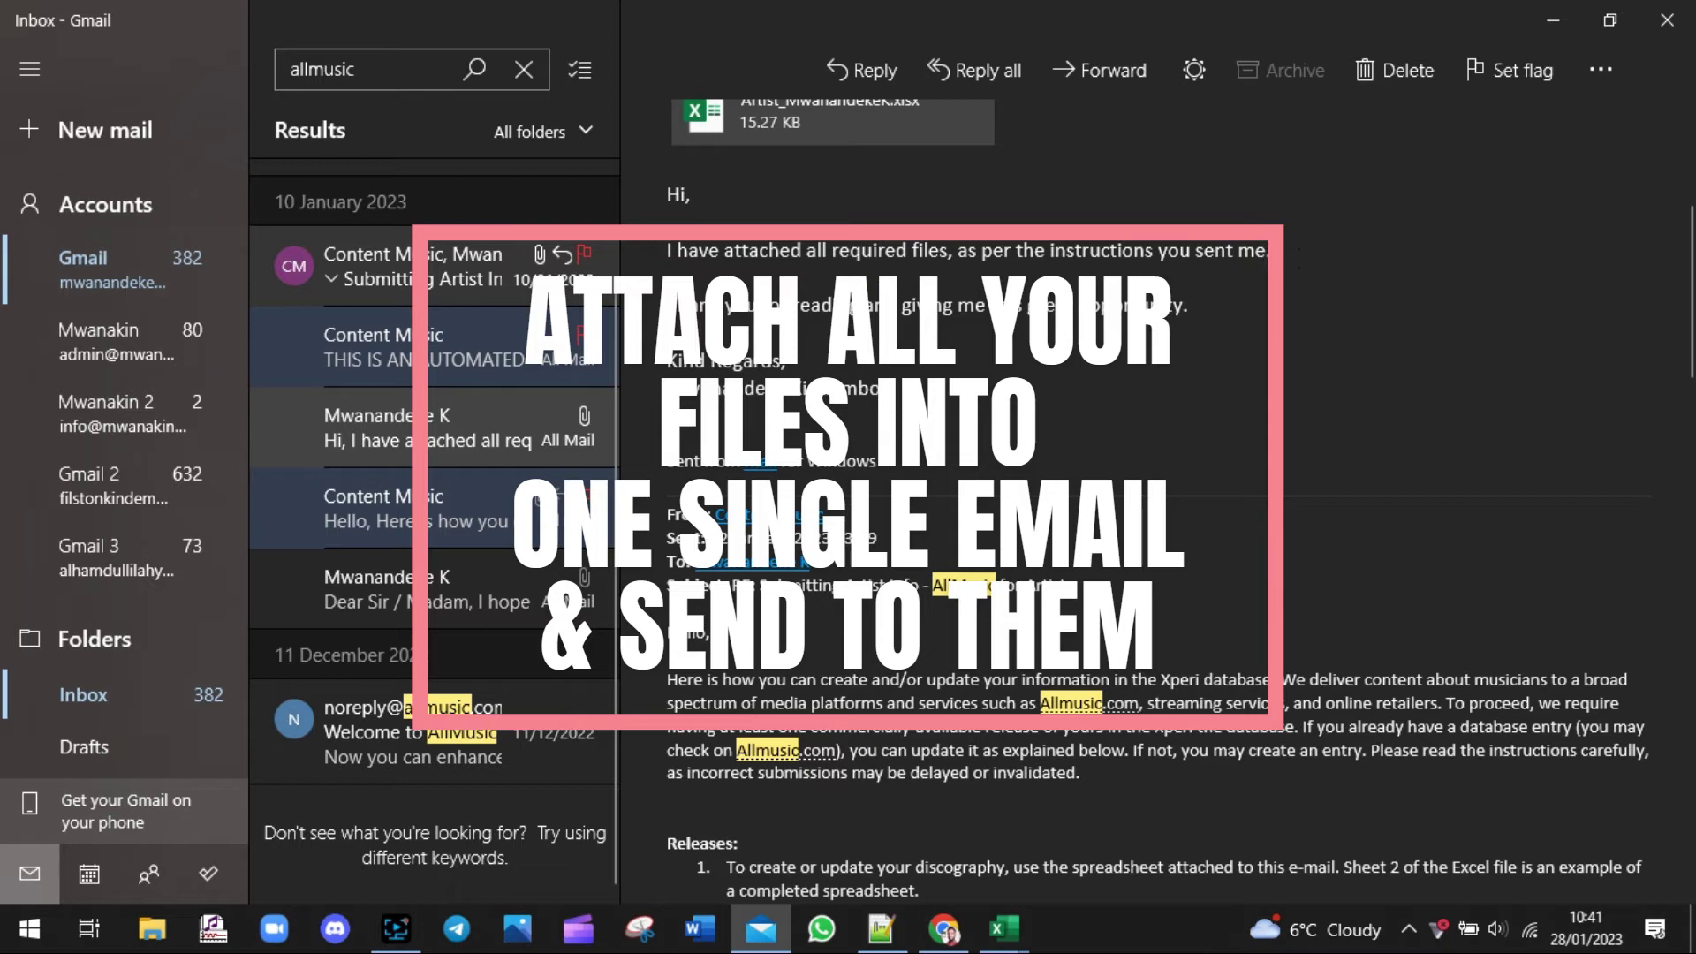
Highlight the thank-you line and the sign-off in the sent reply, and return to its attachments
drag(666, 304, 1191, 313)
click(1233, 311)
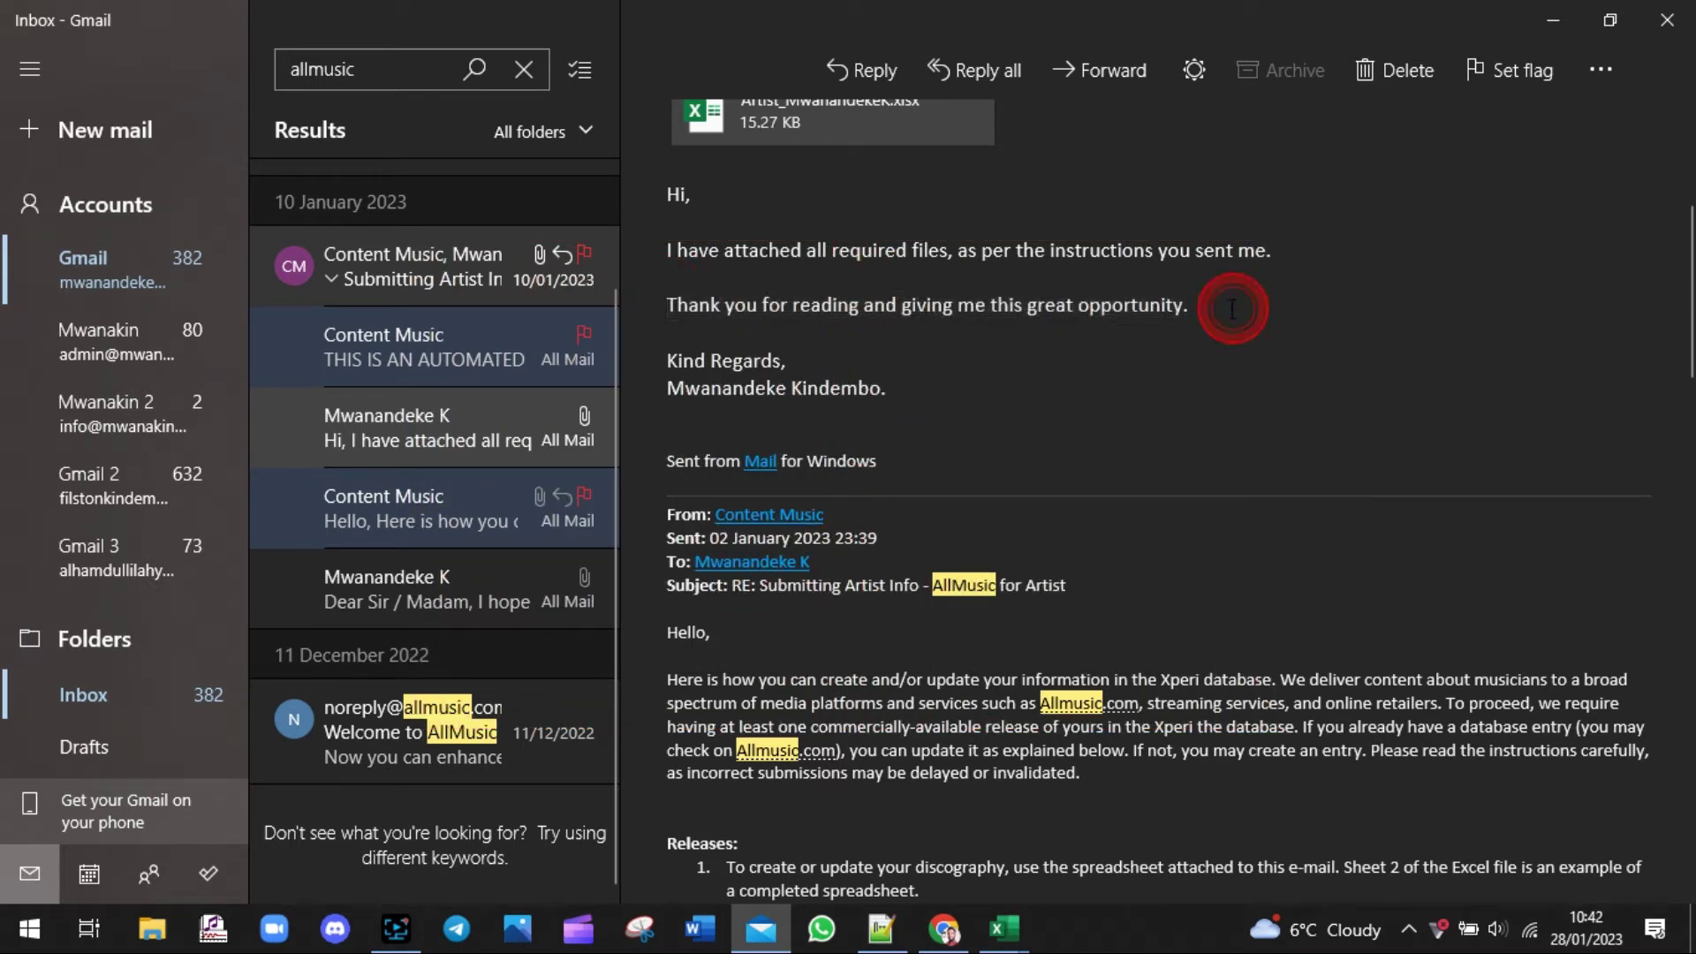
drag(892, 394, 630, 362)
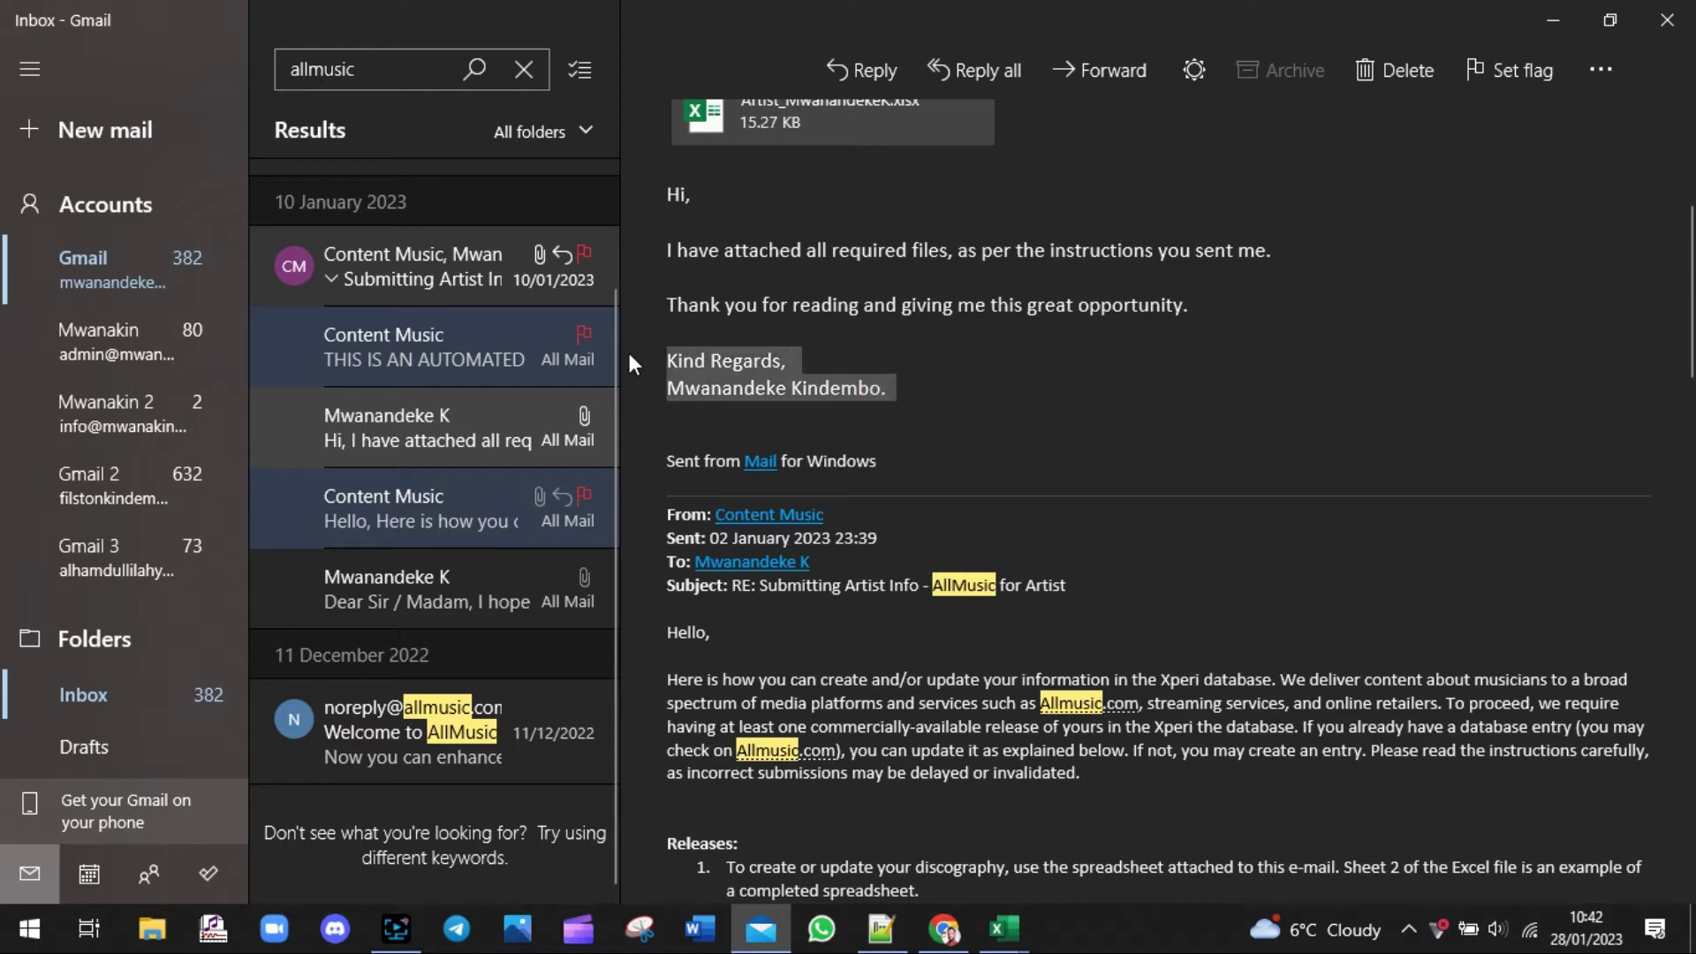
scroll(682, 295, up, 5)
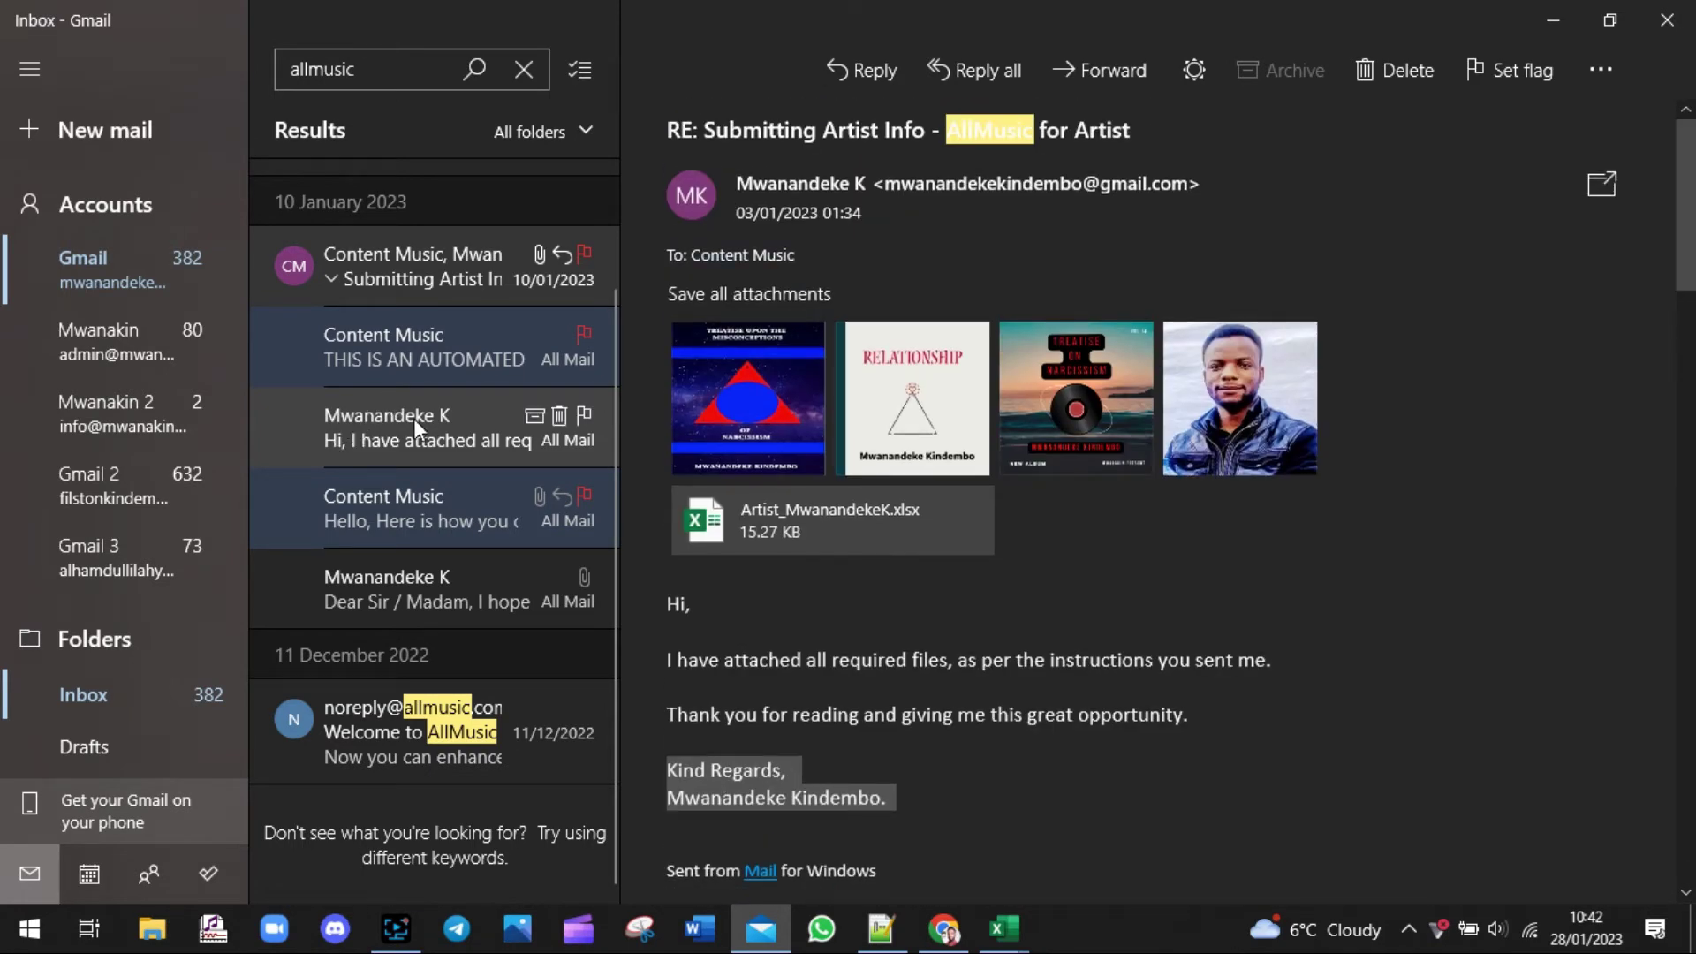
Open Xperi's automated reply about the submission and highlight the sender's e-mail address
click(426, 355)
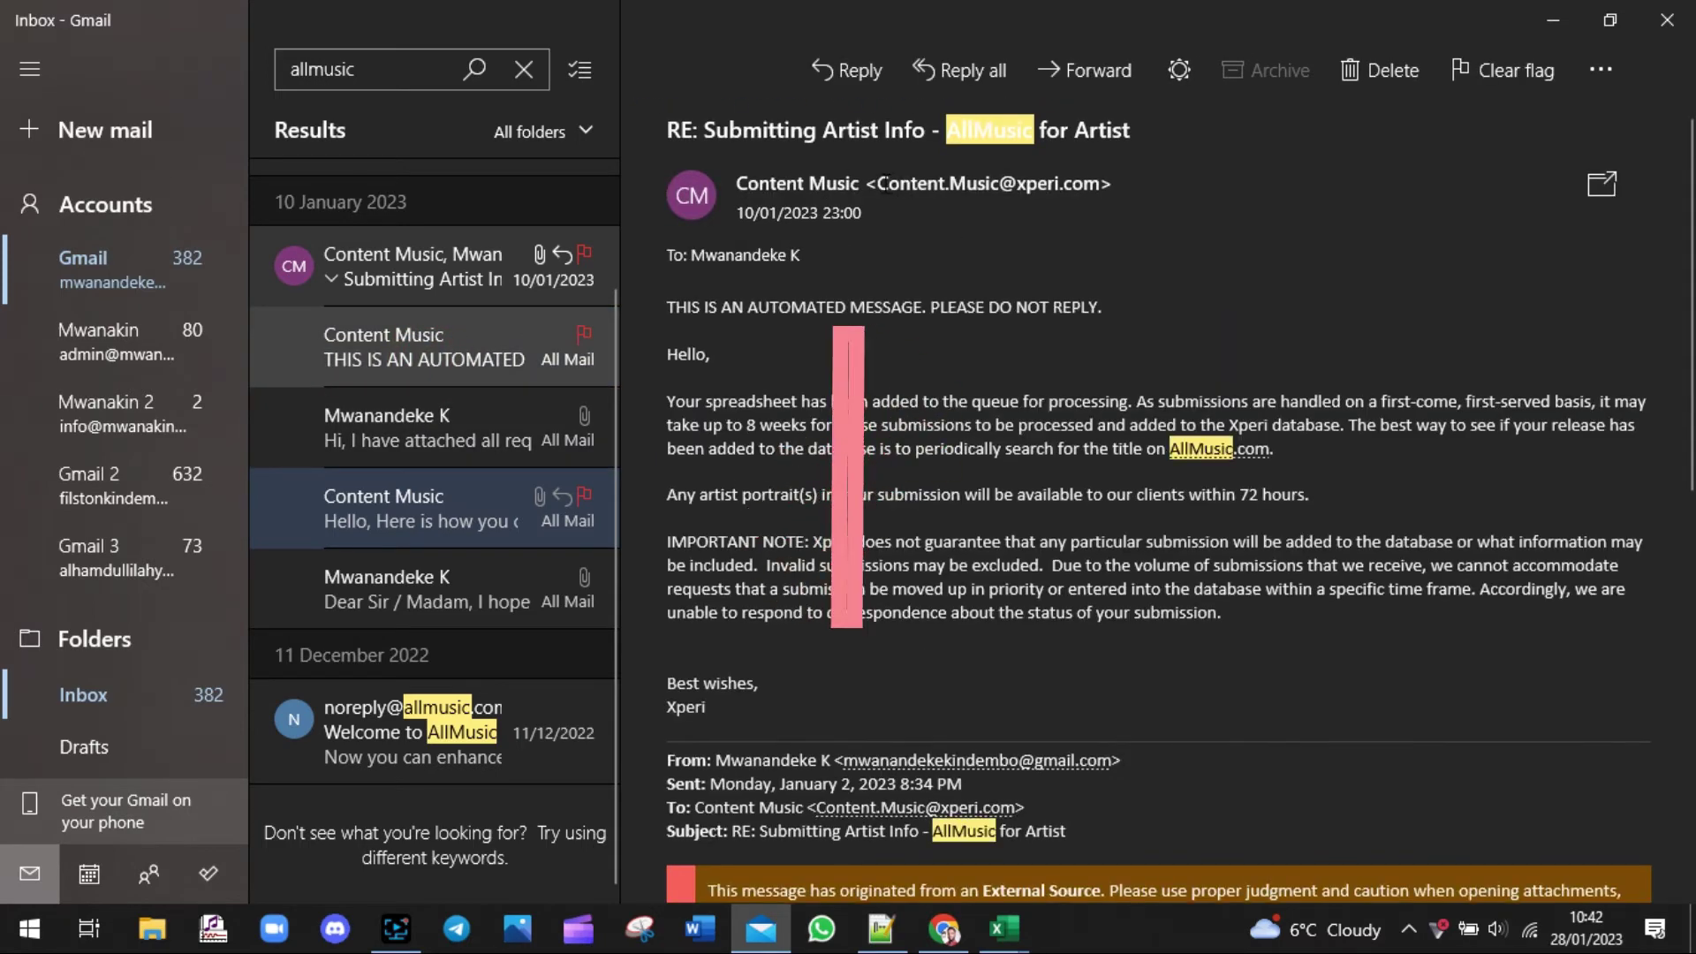
drag(880, 183, 1101, 184)
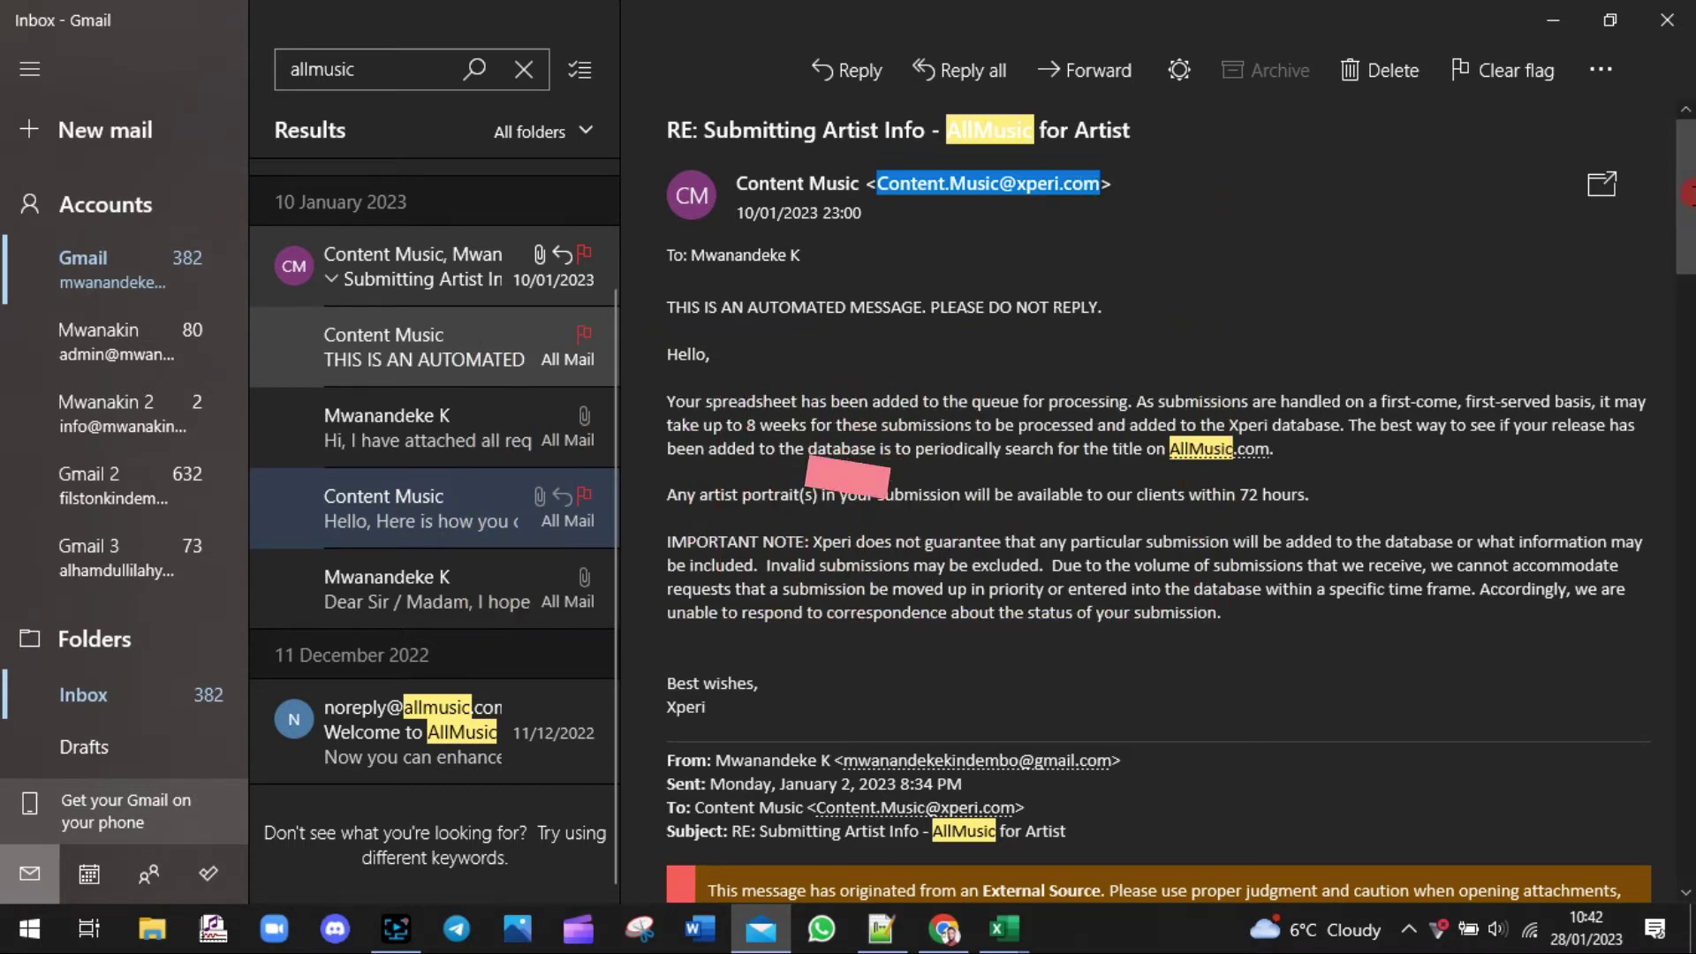
Highlight the automated-message notice, the queue and database phrases, and the artist-portrait sentence in Xperi's reply
drag(748, 308, 898, 299)
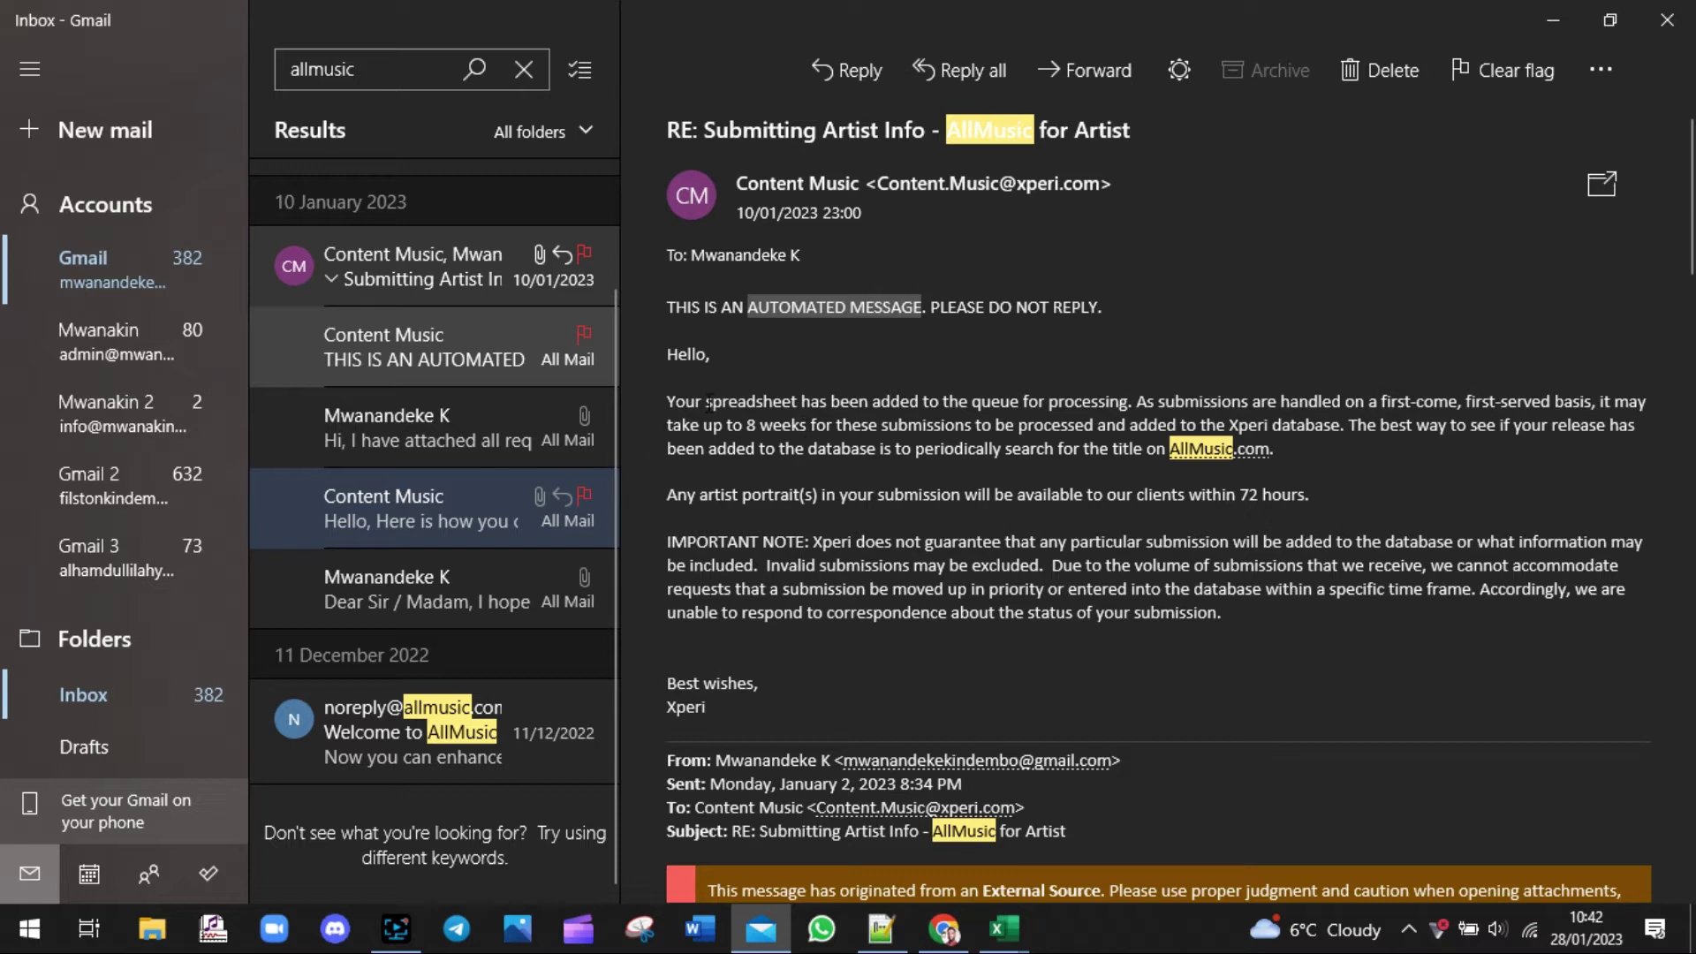
drag(669, 400, 858, 400)
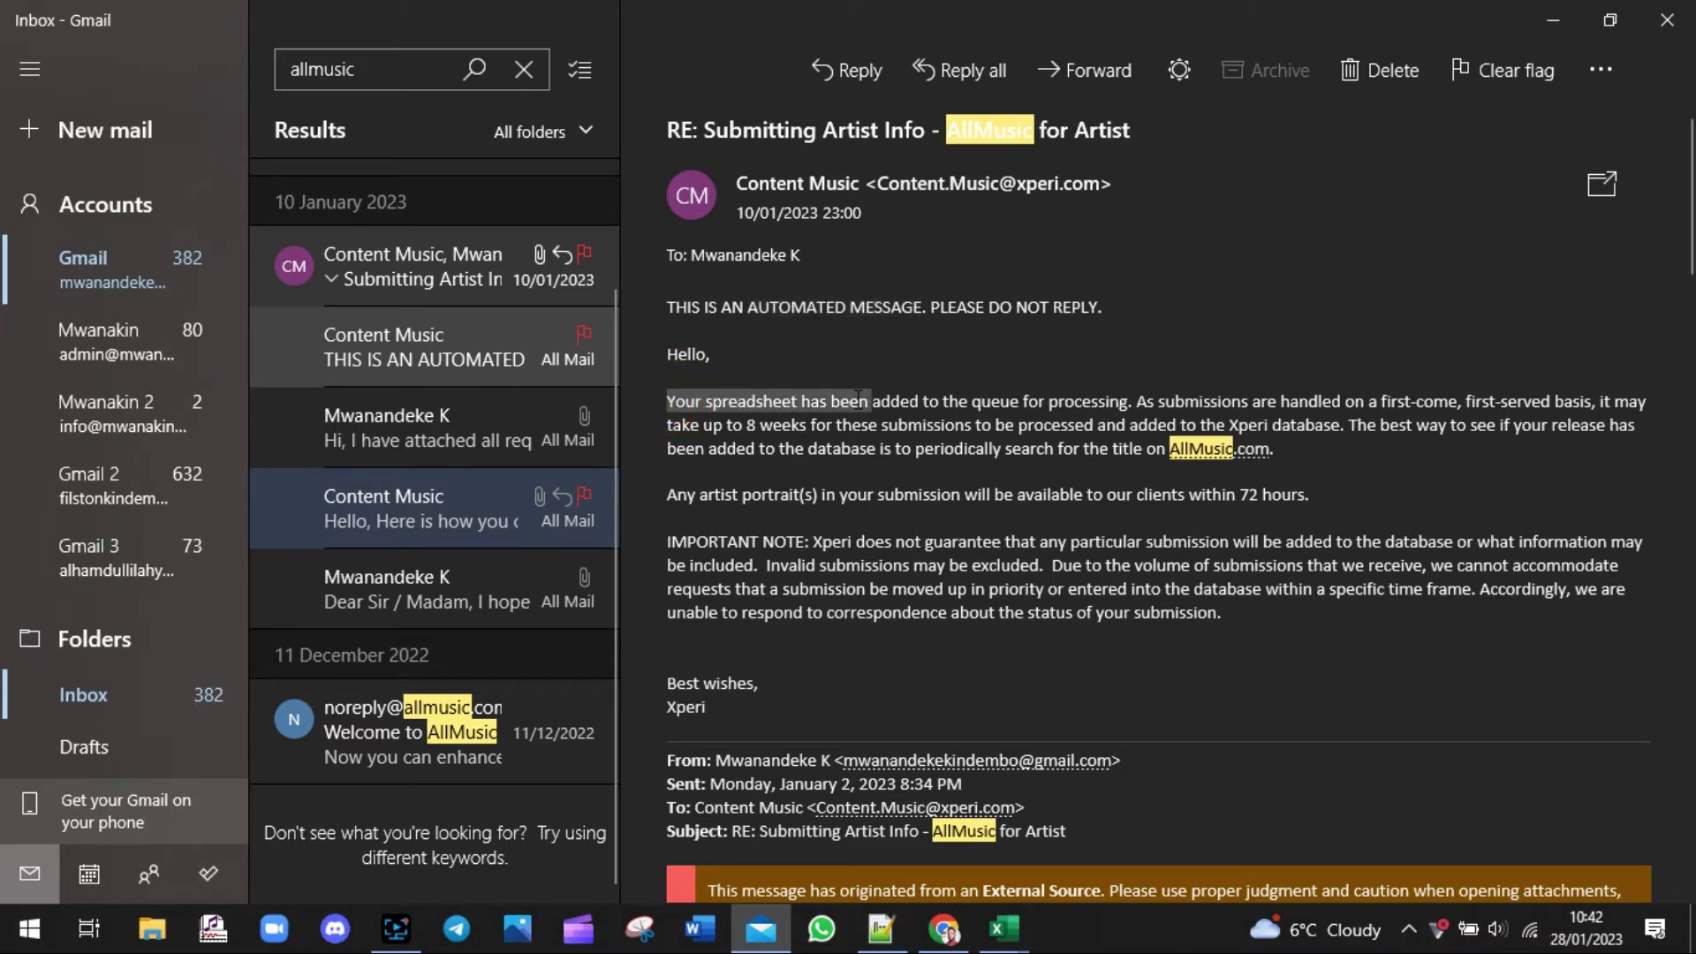
click(768, 400)
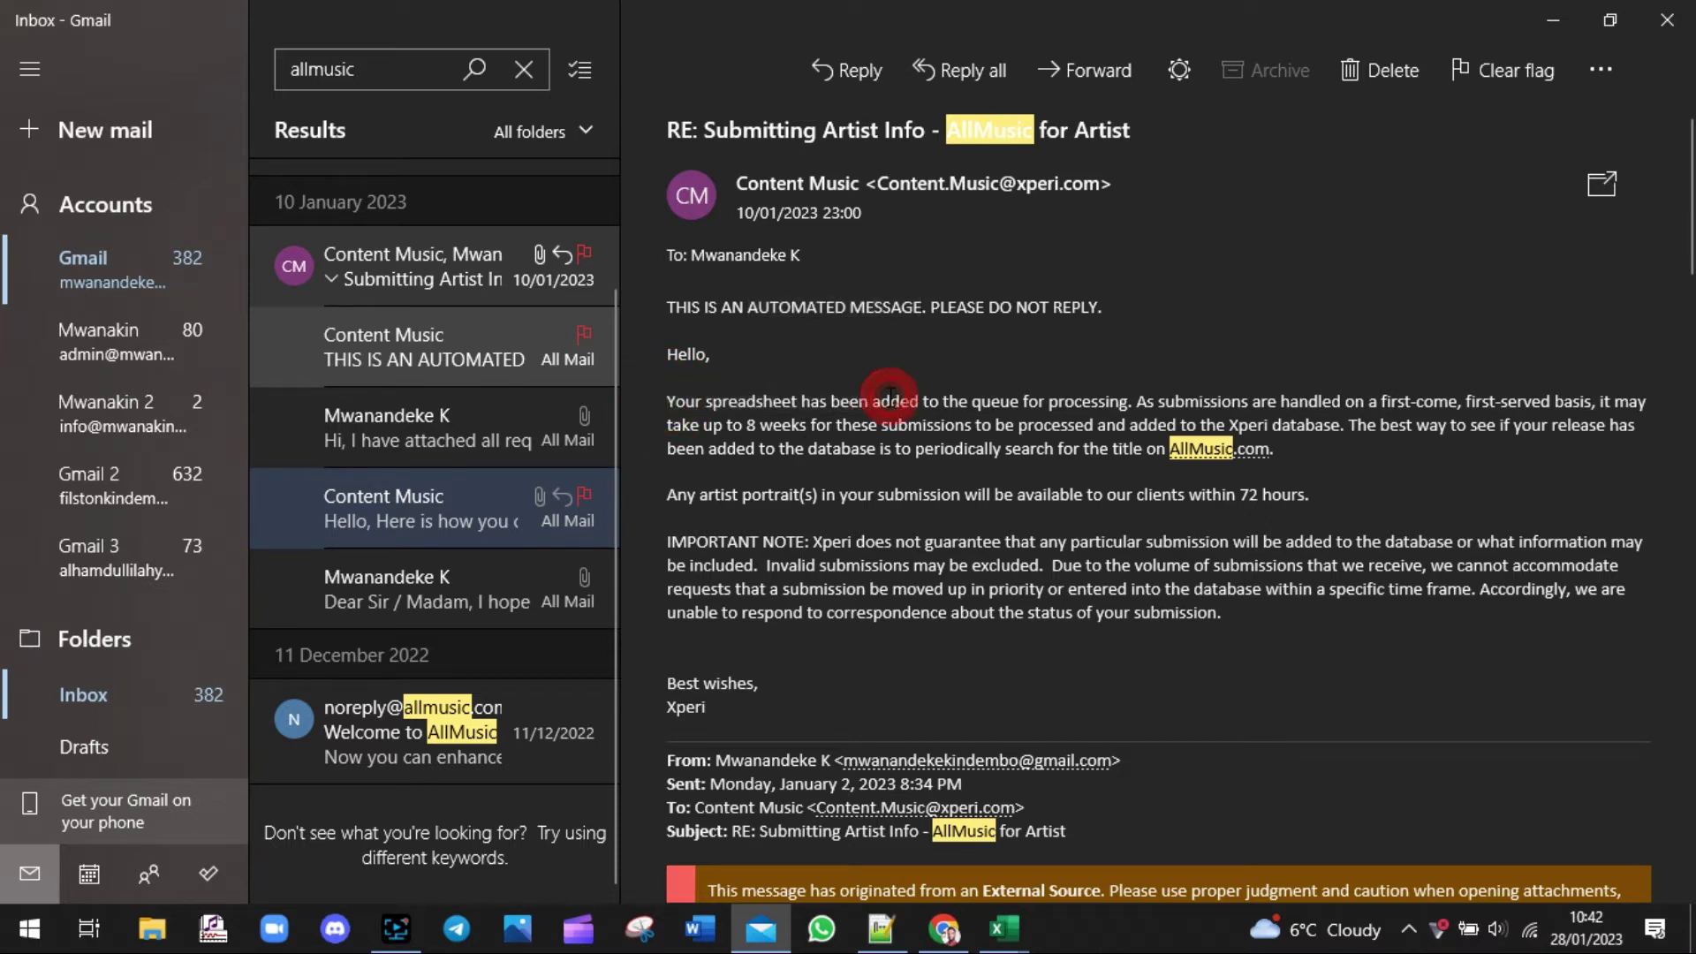
drag(872, 400, 1112, 399)
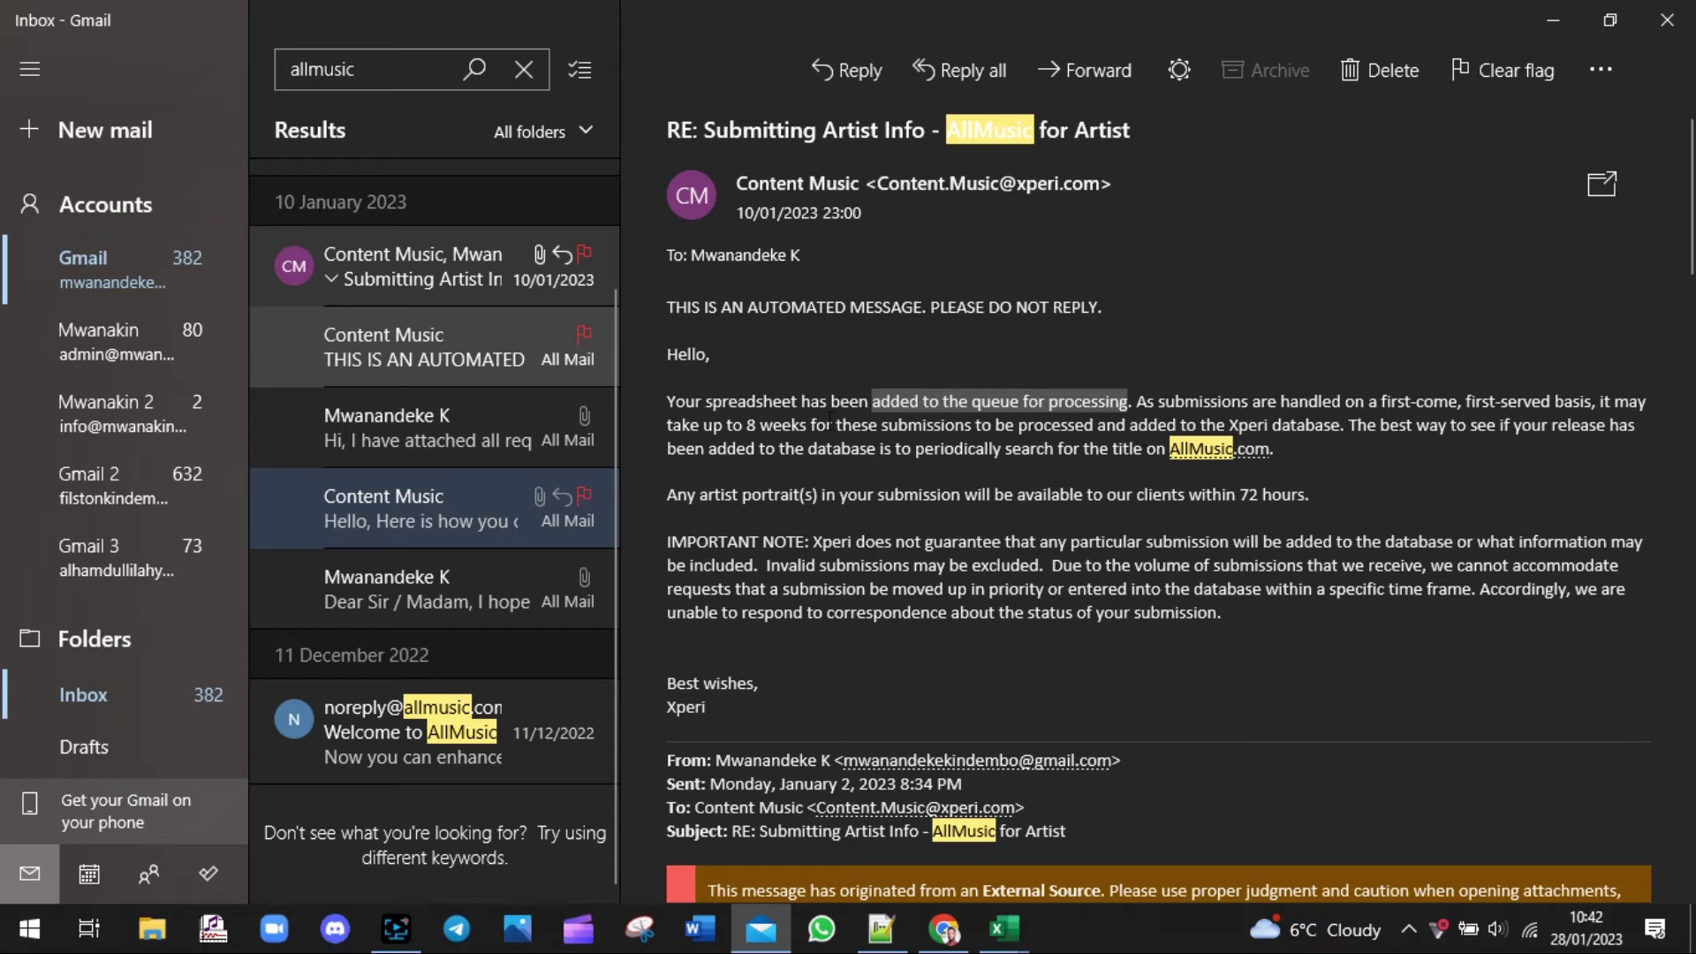
drag(704, 425, 1299, 430)
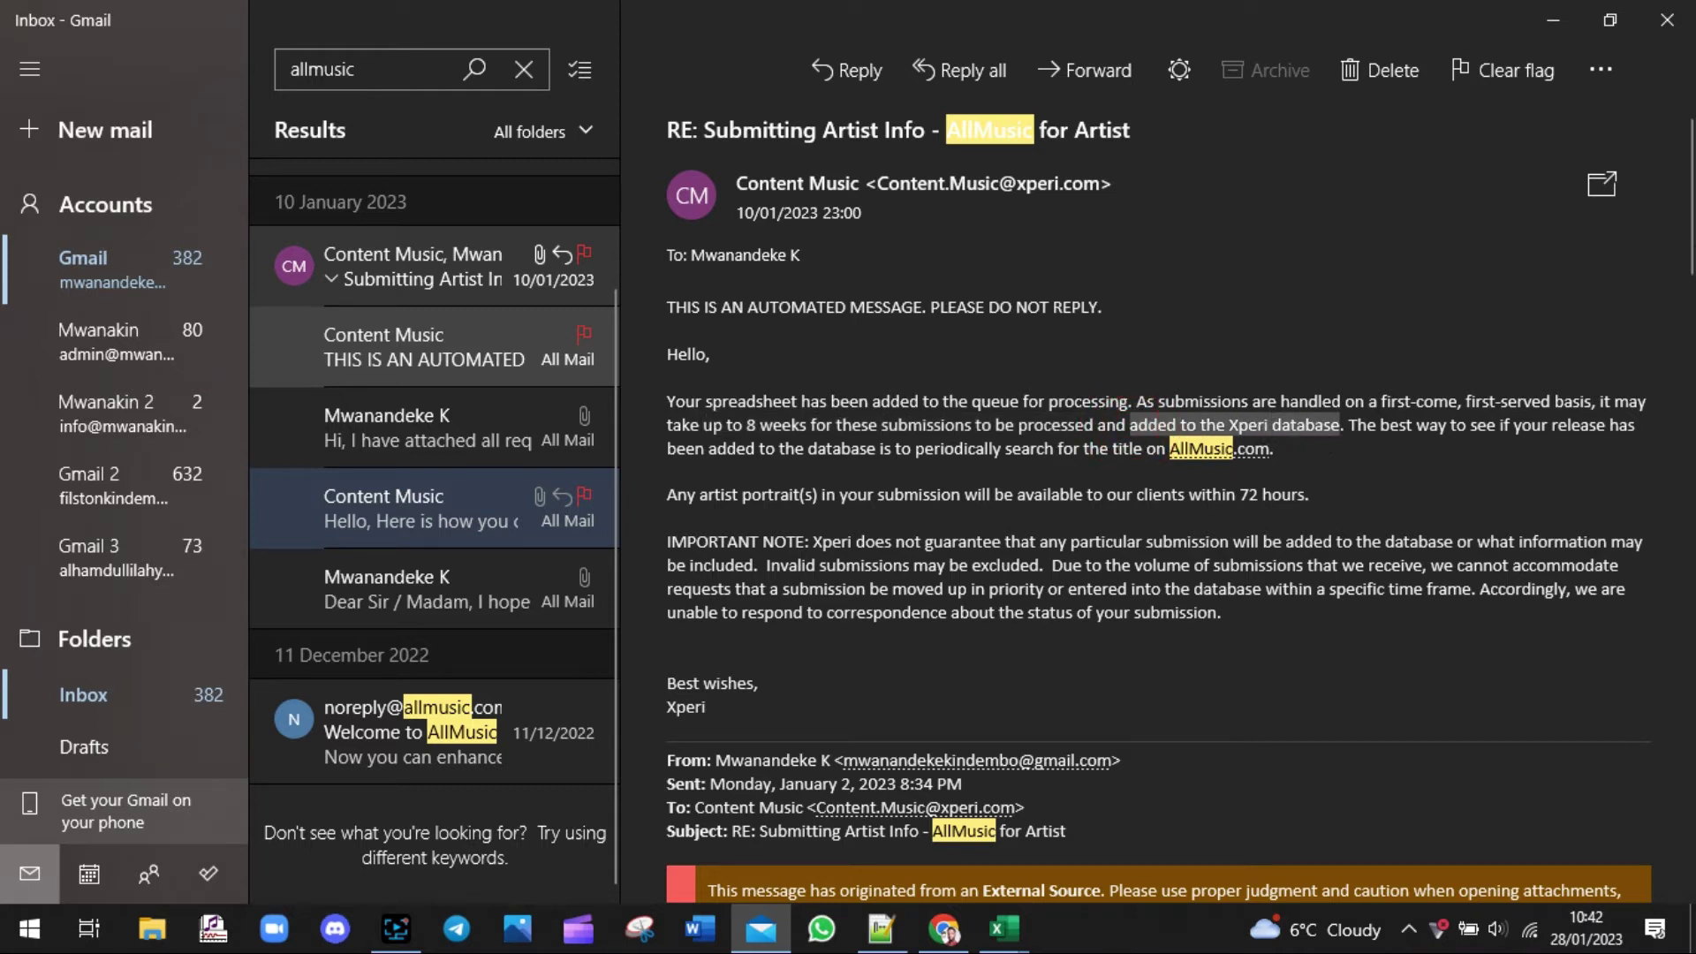
scroll(1322, 430, down, 2)
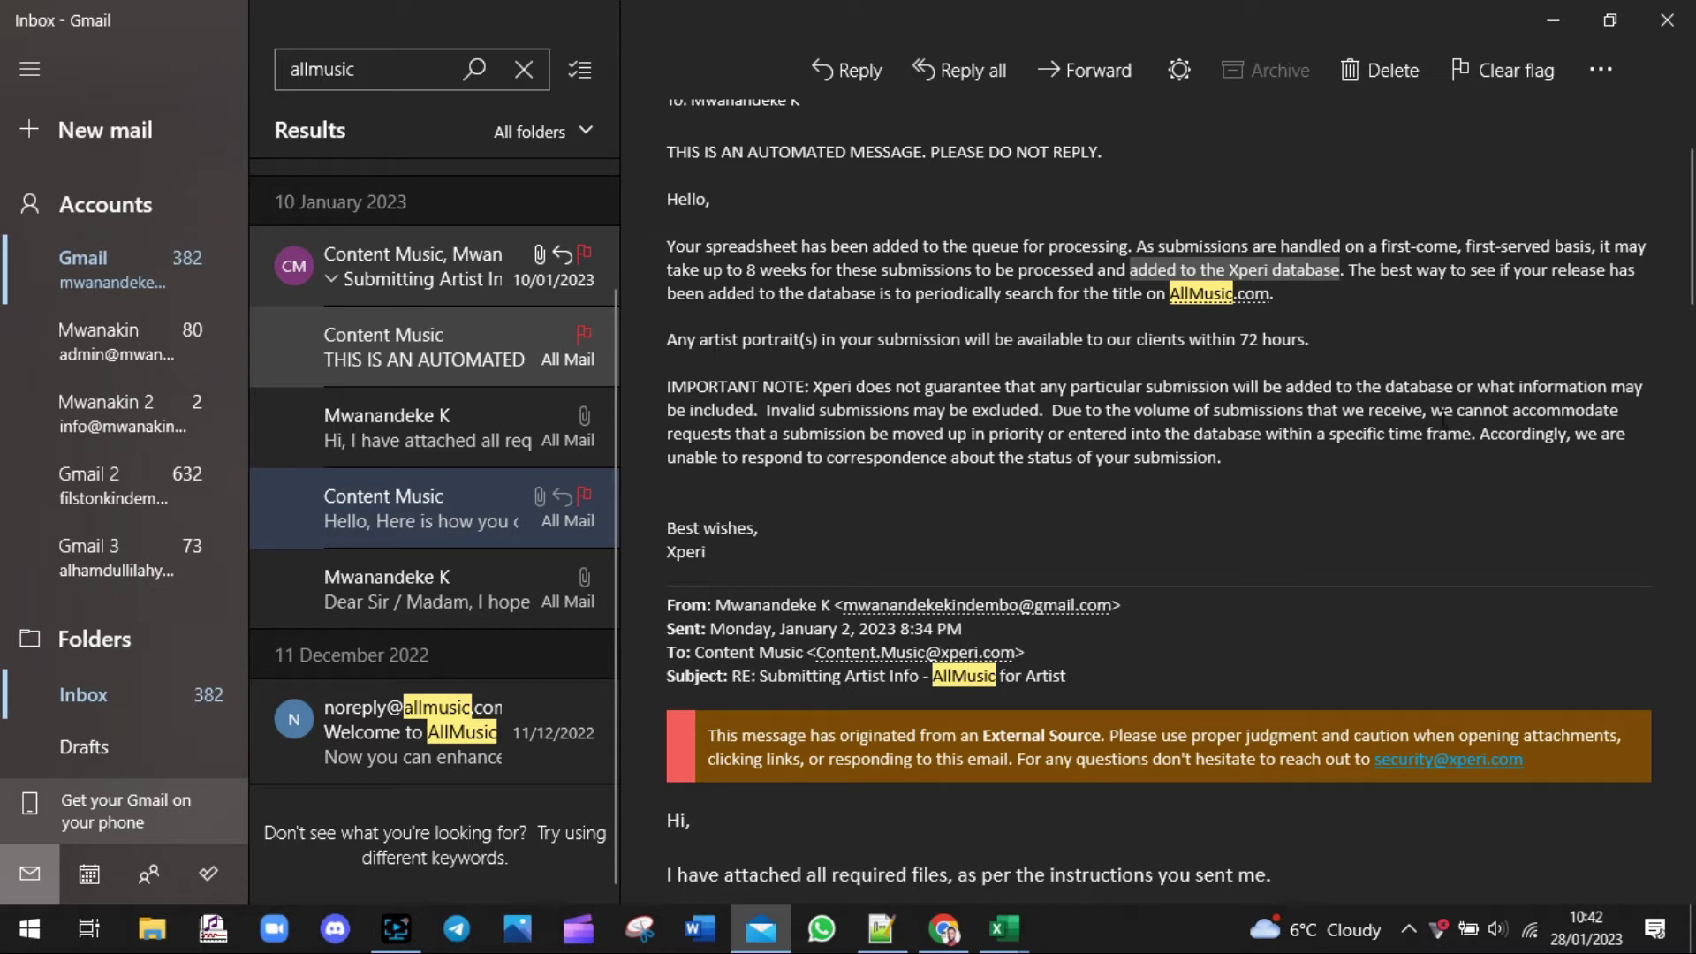
drag(666, 336, 886, 360)
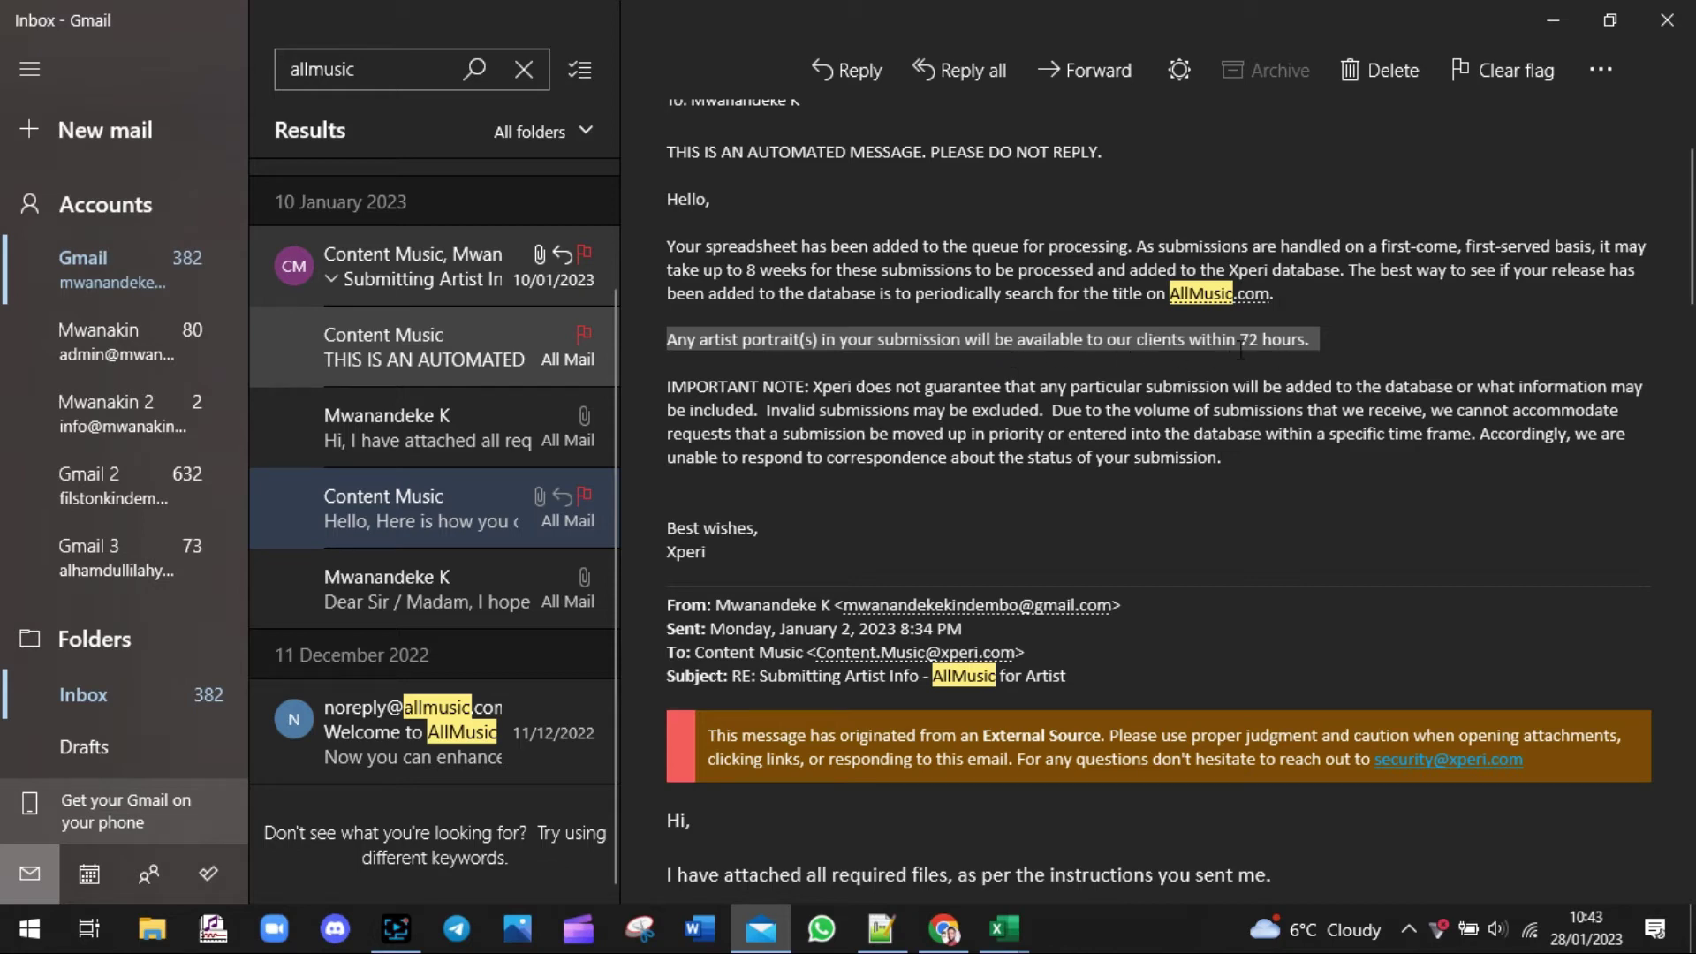
Highlight the date of Xperi's reply, and check it against today's date in the system calendar
scroll(1240, 350, up, 2)
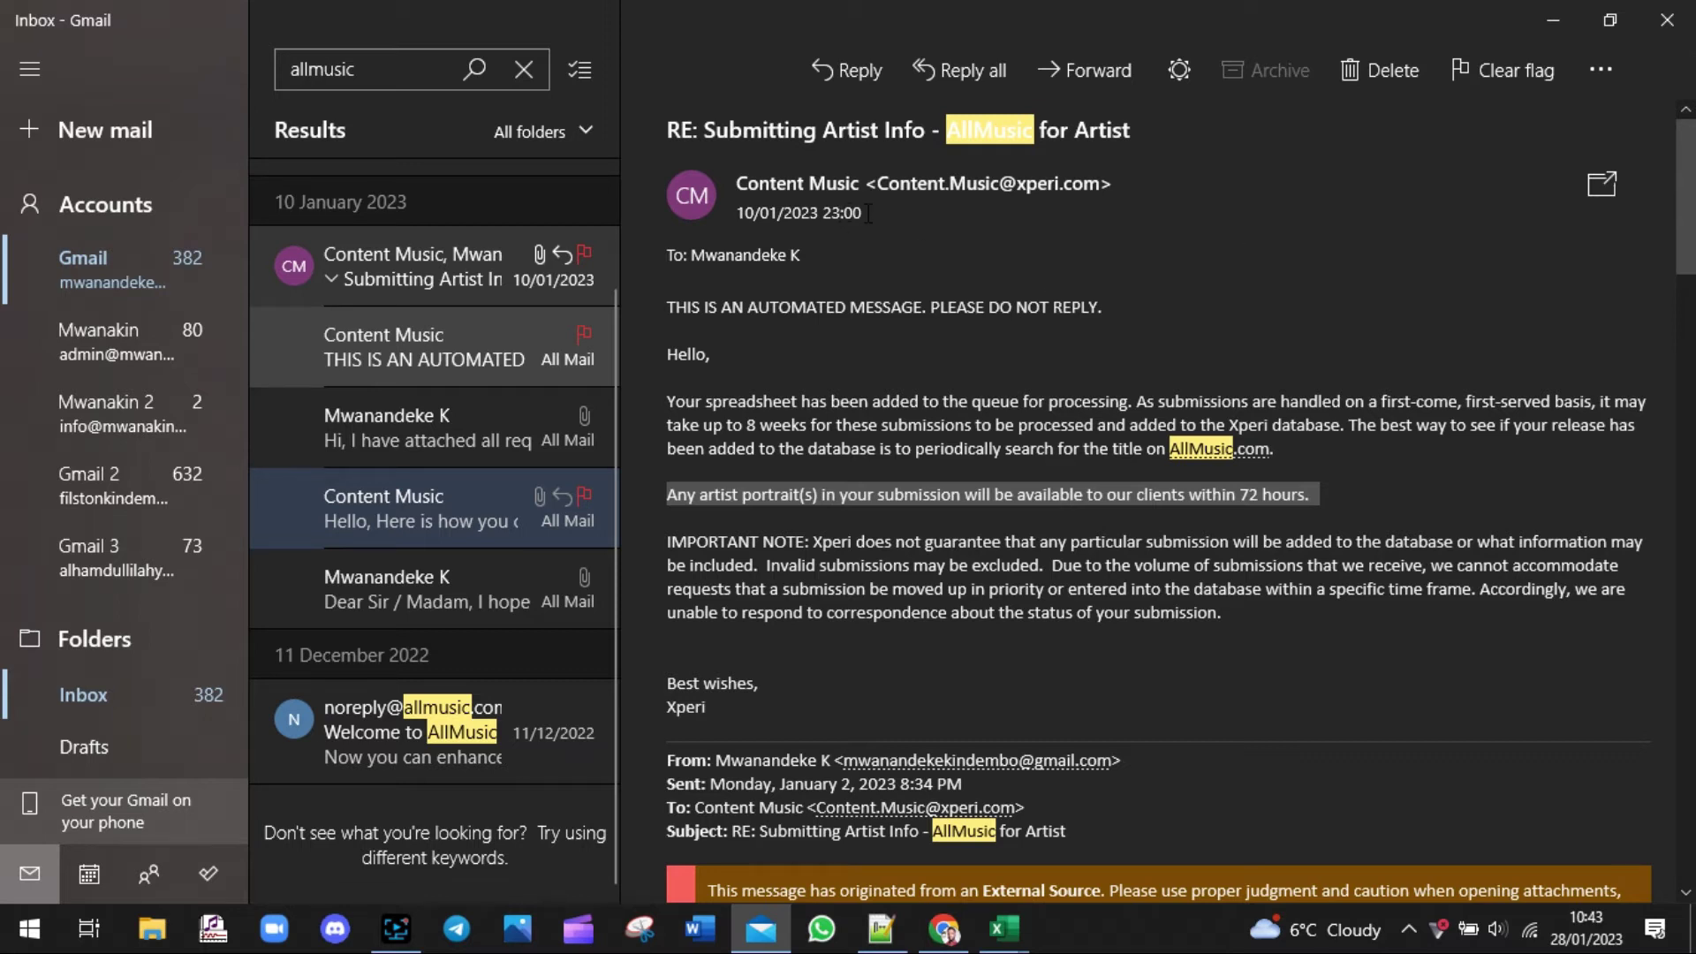
drag(868, 212, 734, 214)
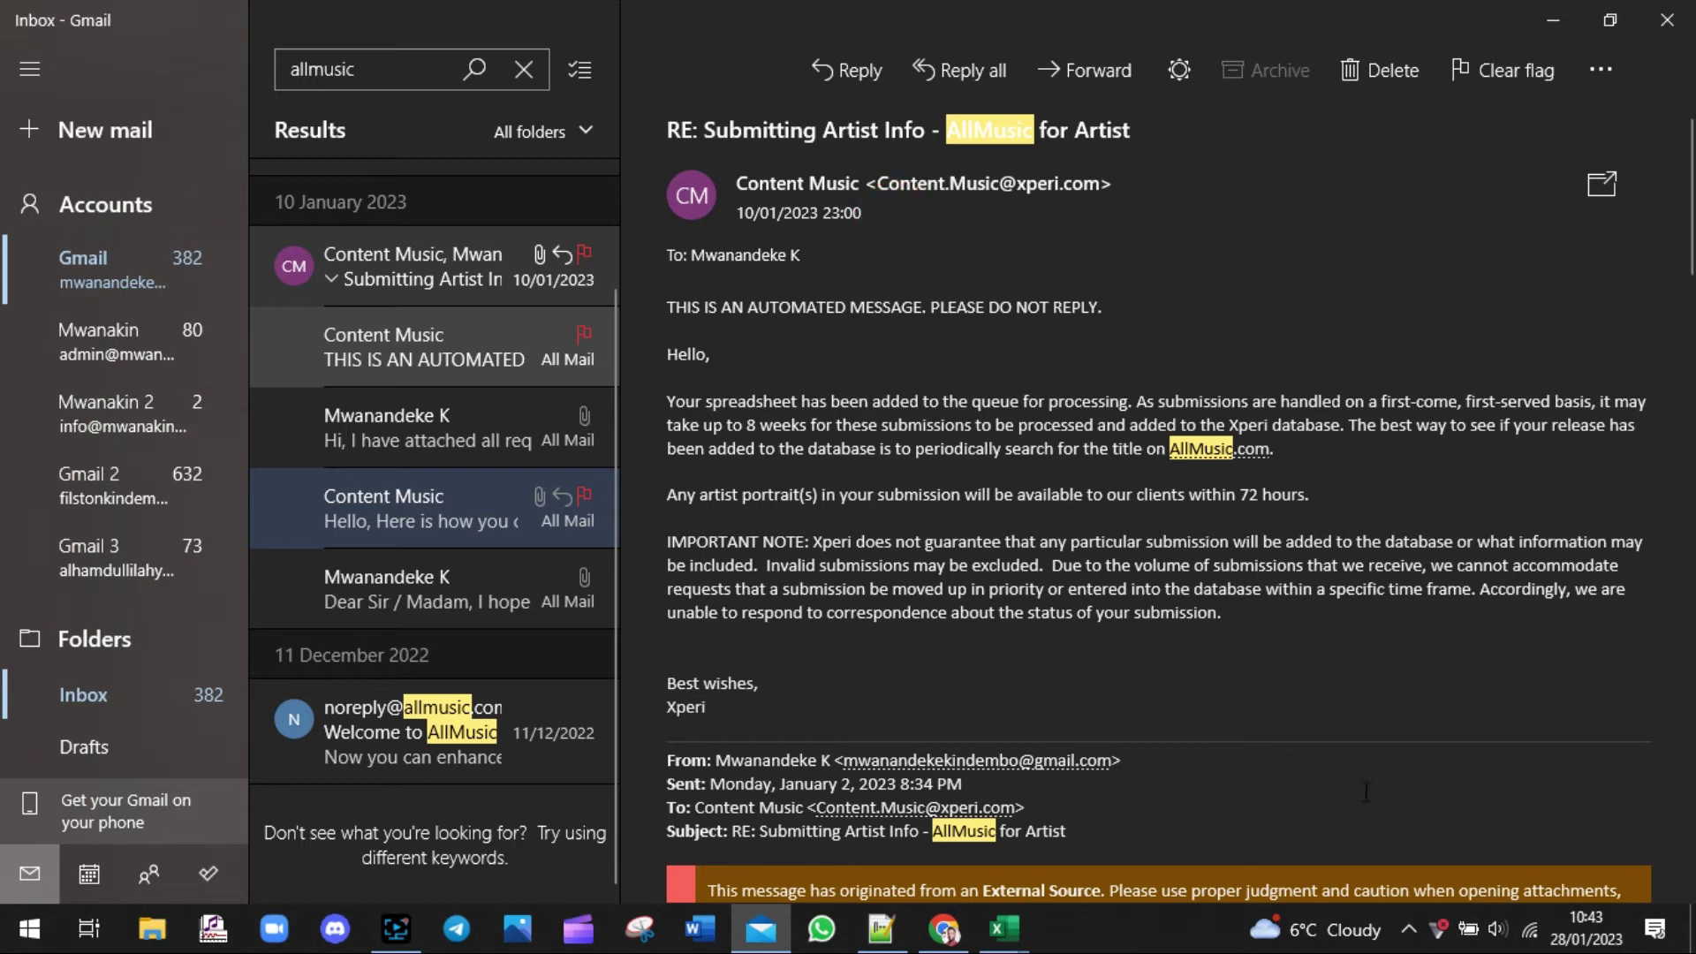
click(1594, 944)
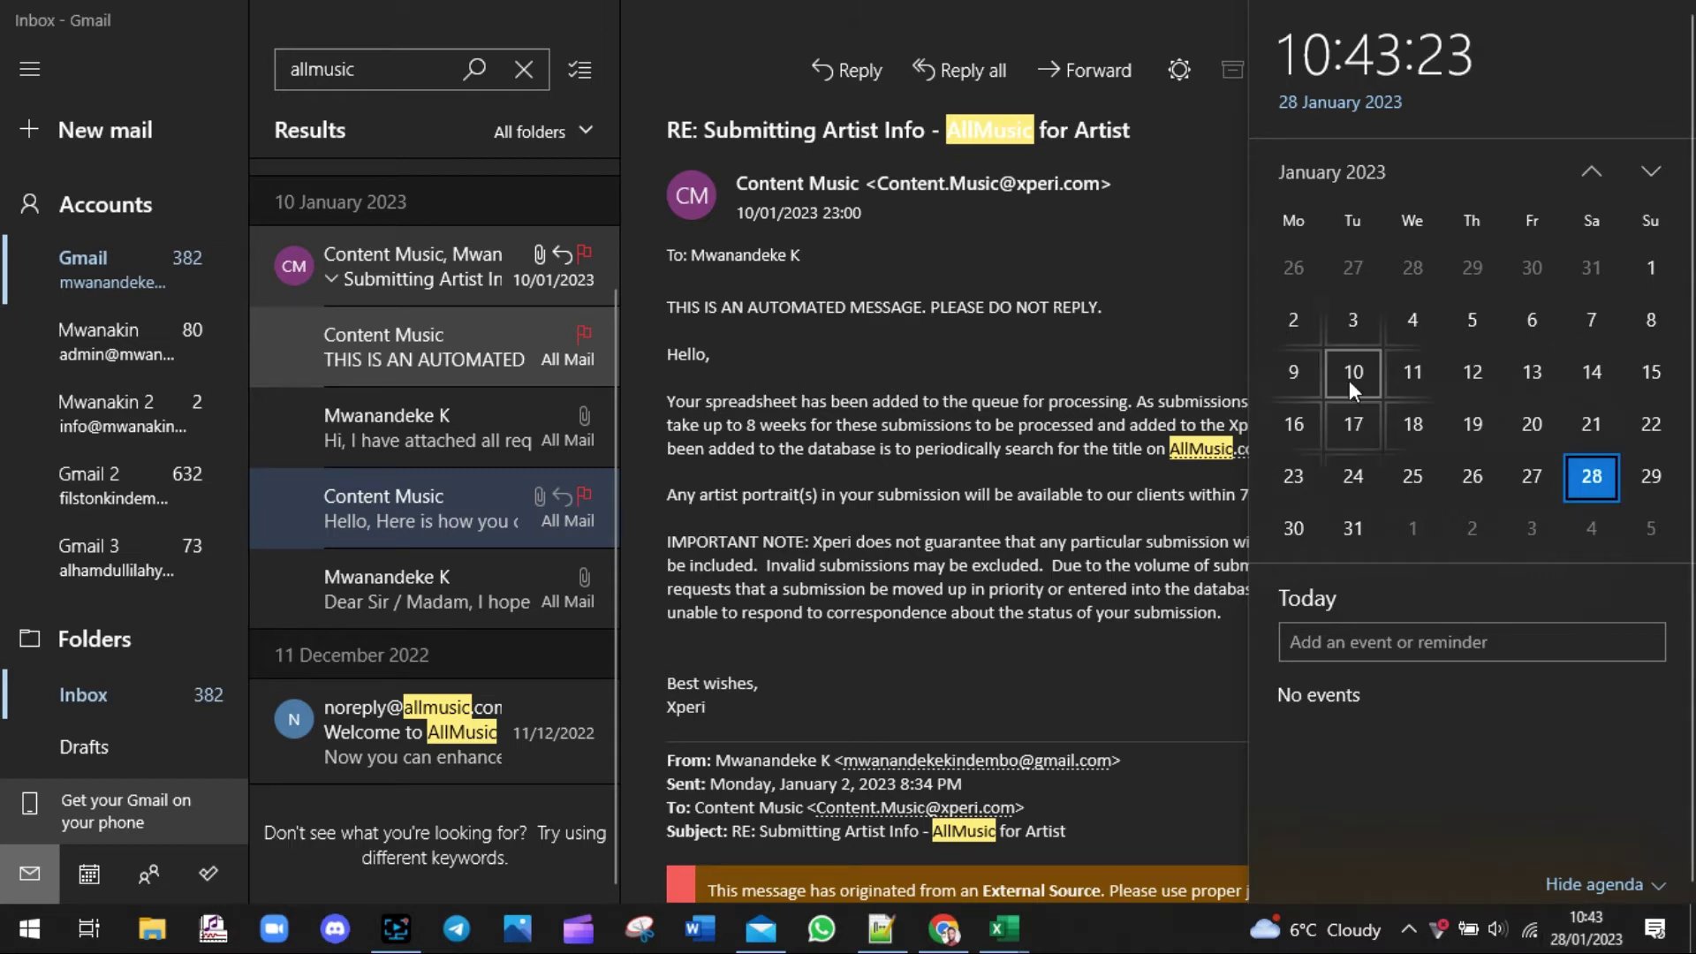
click(1598, 474)
click(1109, 512)
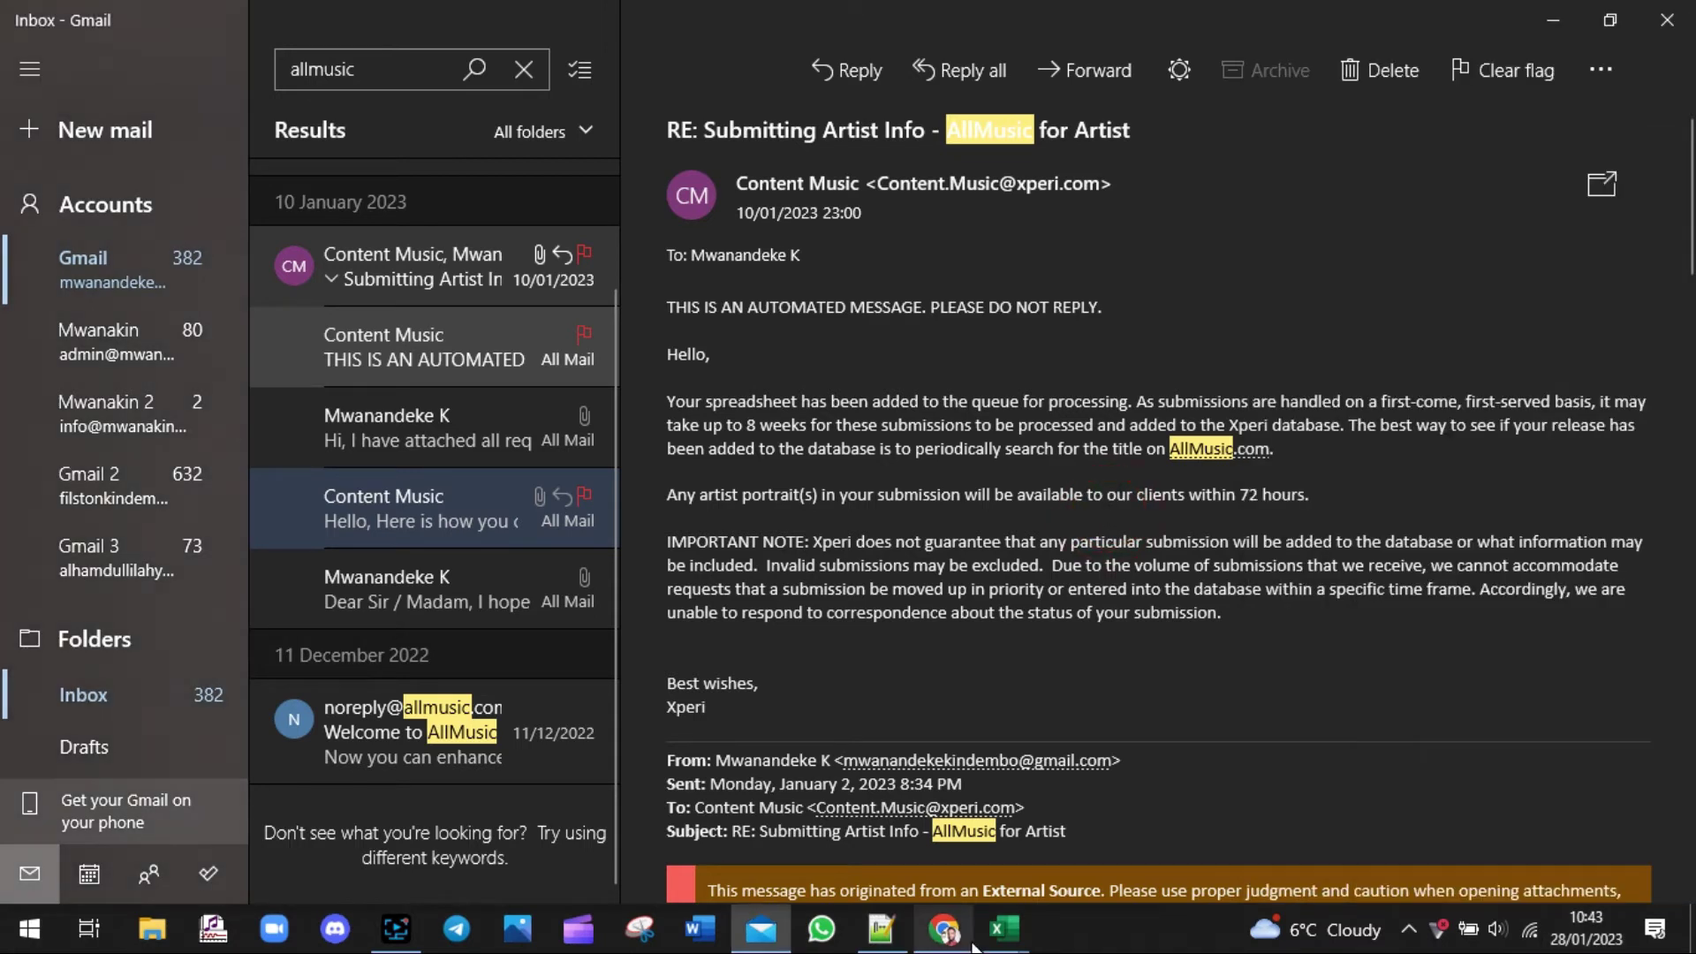
Switch to the Notepad++ notes and highlight the official AllMusic site address
click(946, 938)
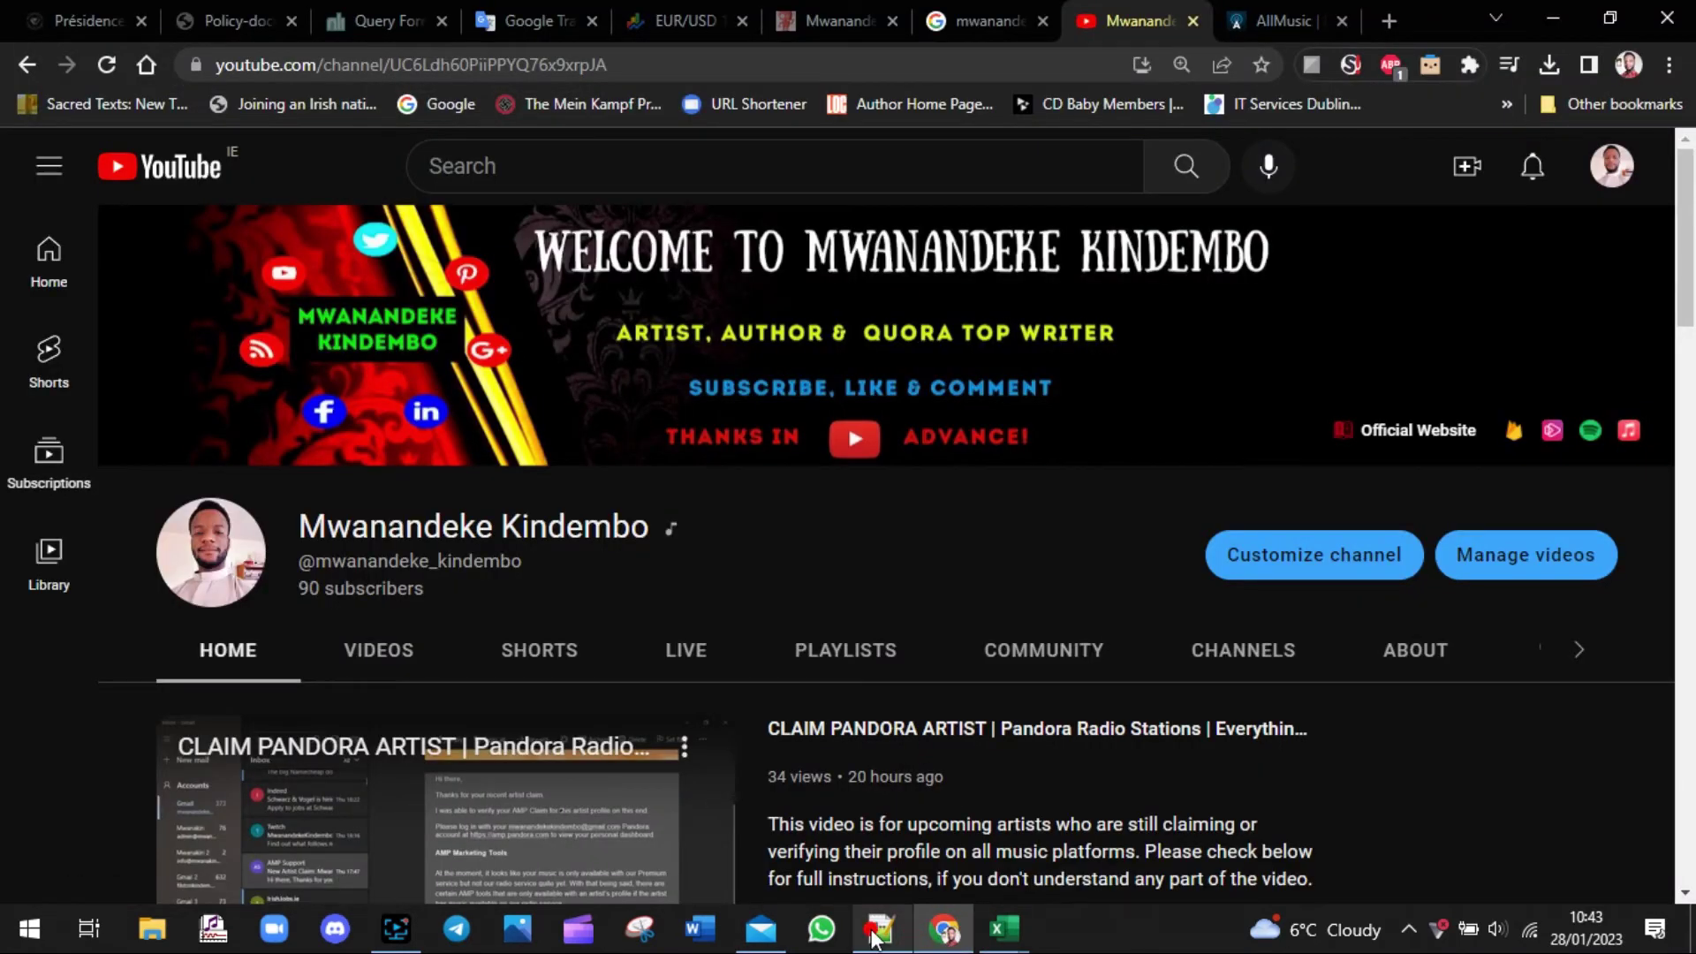
click(874, 929)
drag(1148, 306, 1137, 532)
drag(1073, 450, 477, 450)
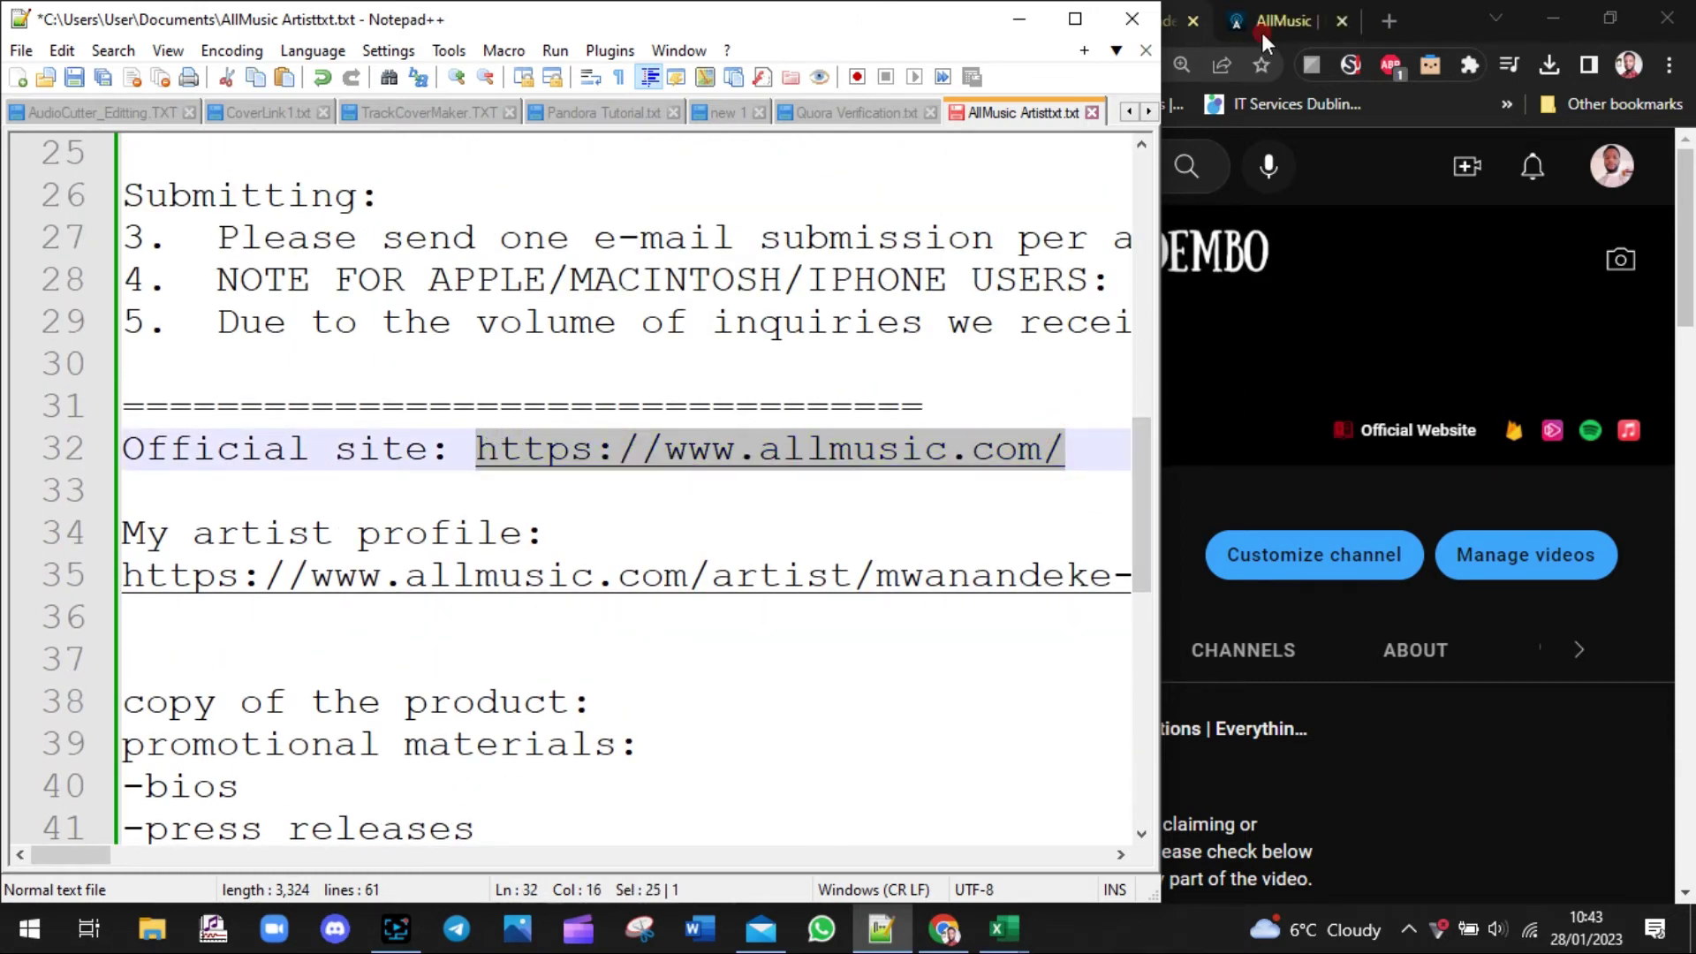
Return to the AllMusic site in Chrome, search for the artist's name and open the matching artist profile
click(1261, 32)
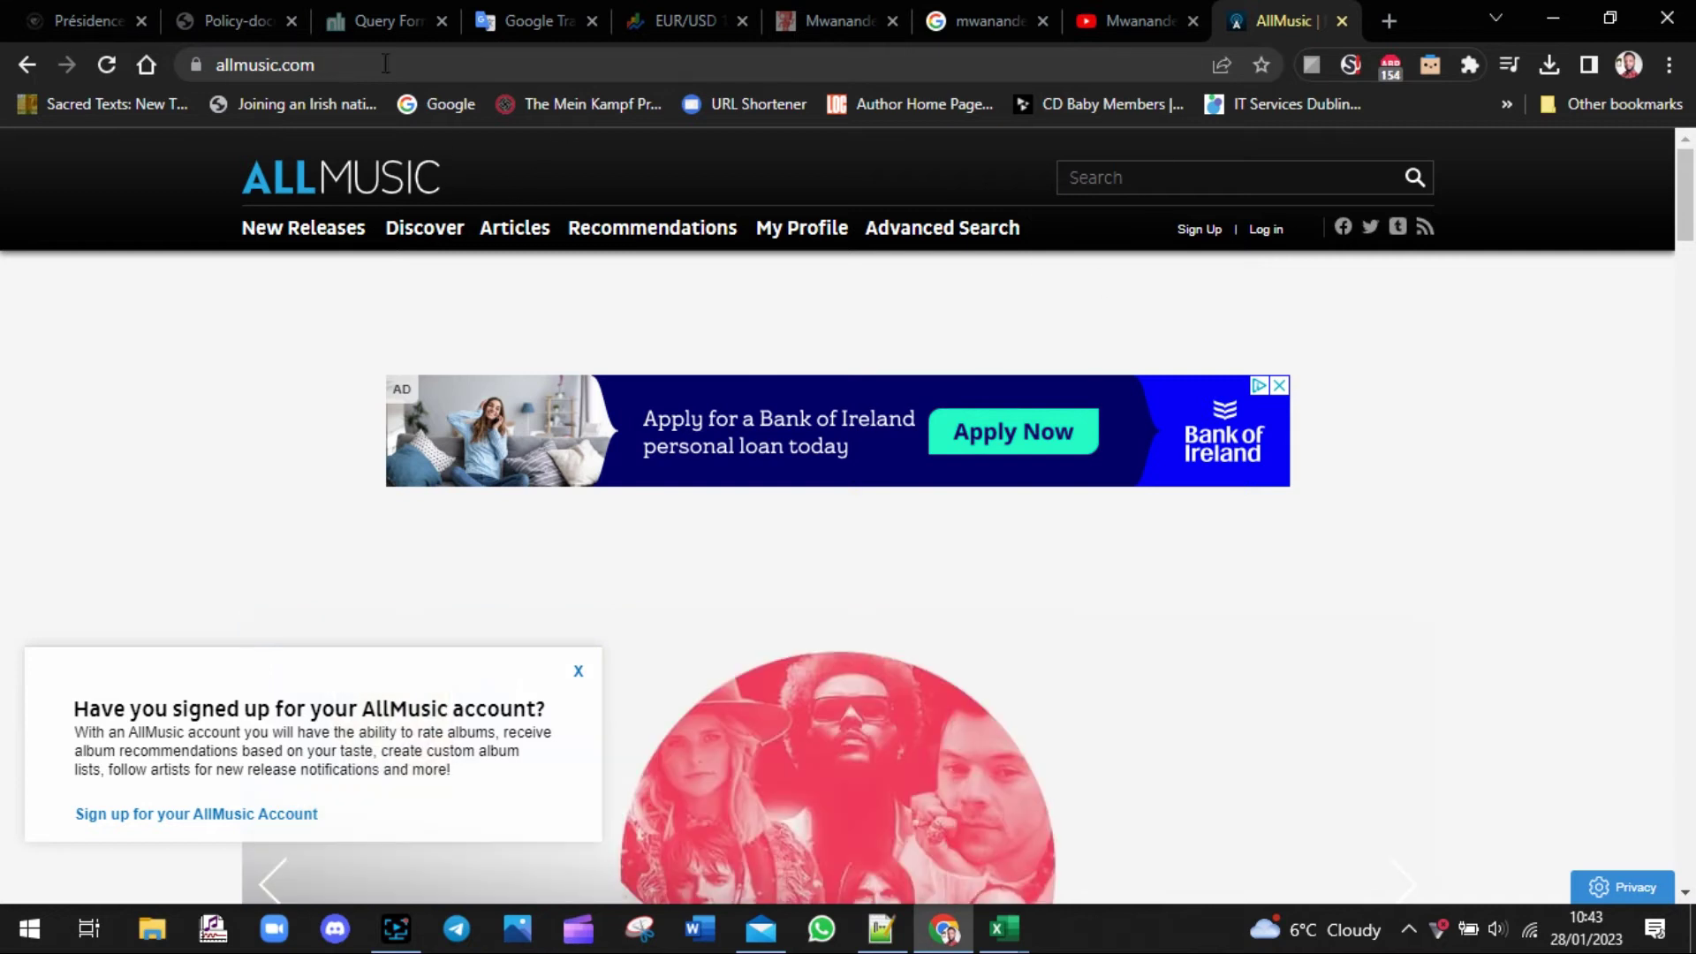
click(385, 64)
click(1146, 178)
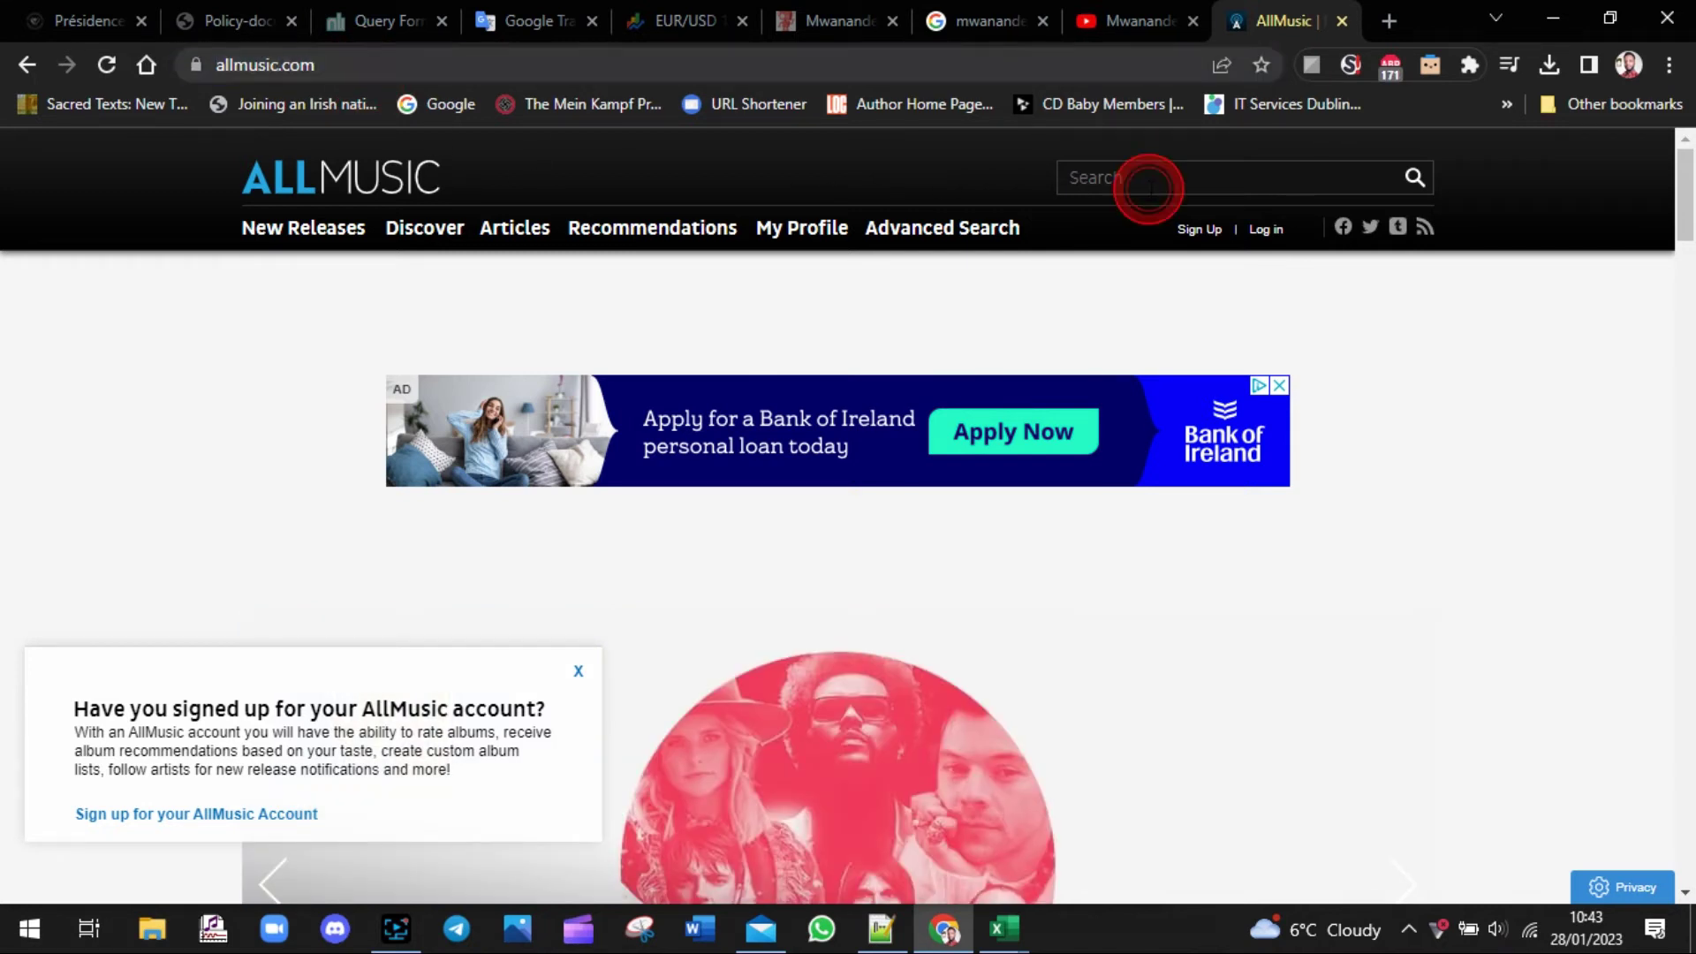
text(Mwa)
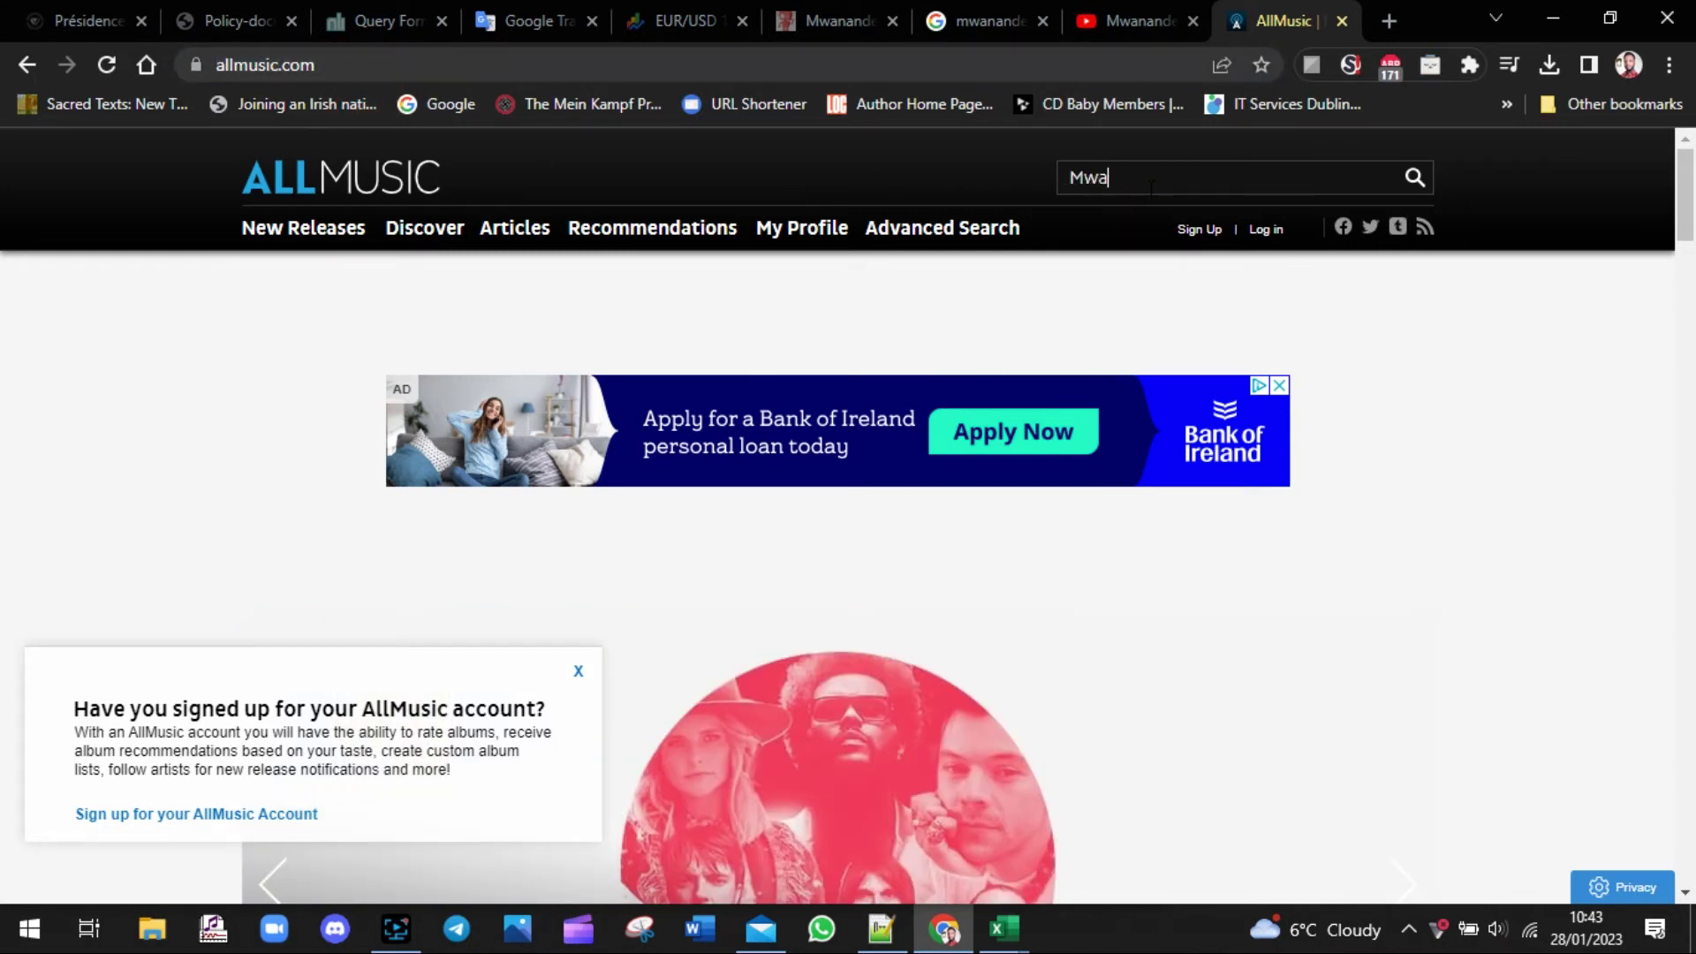
text(nan)
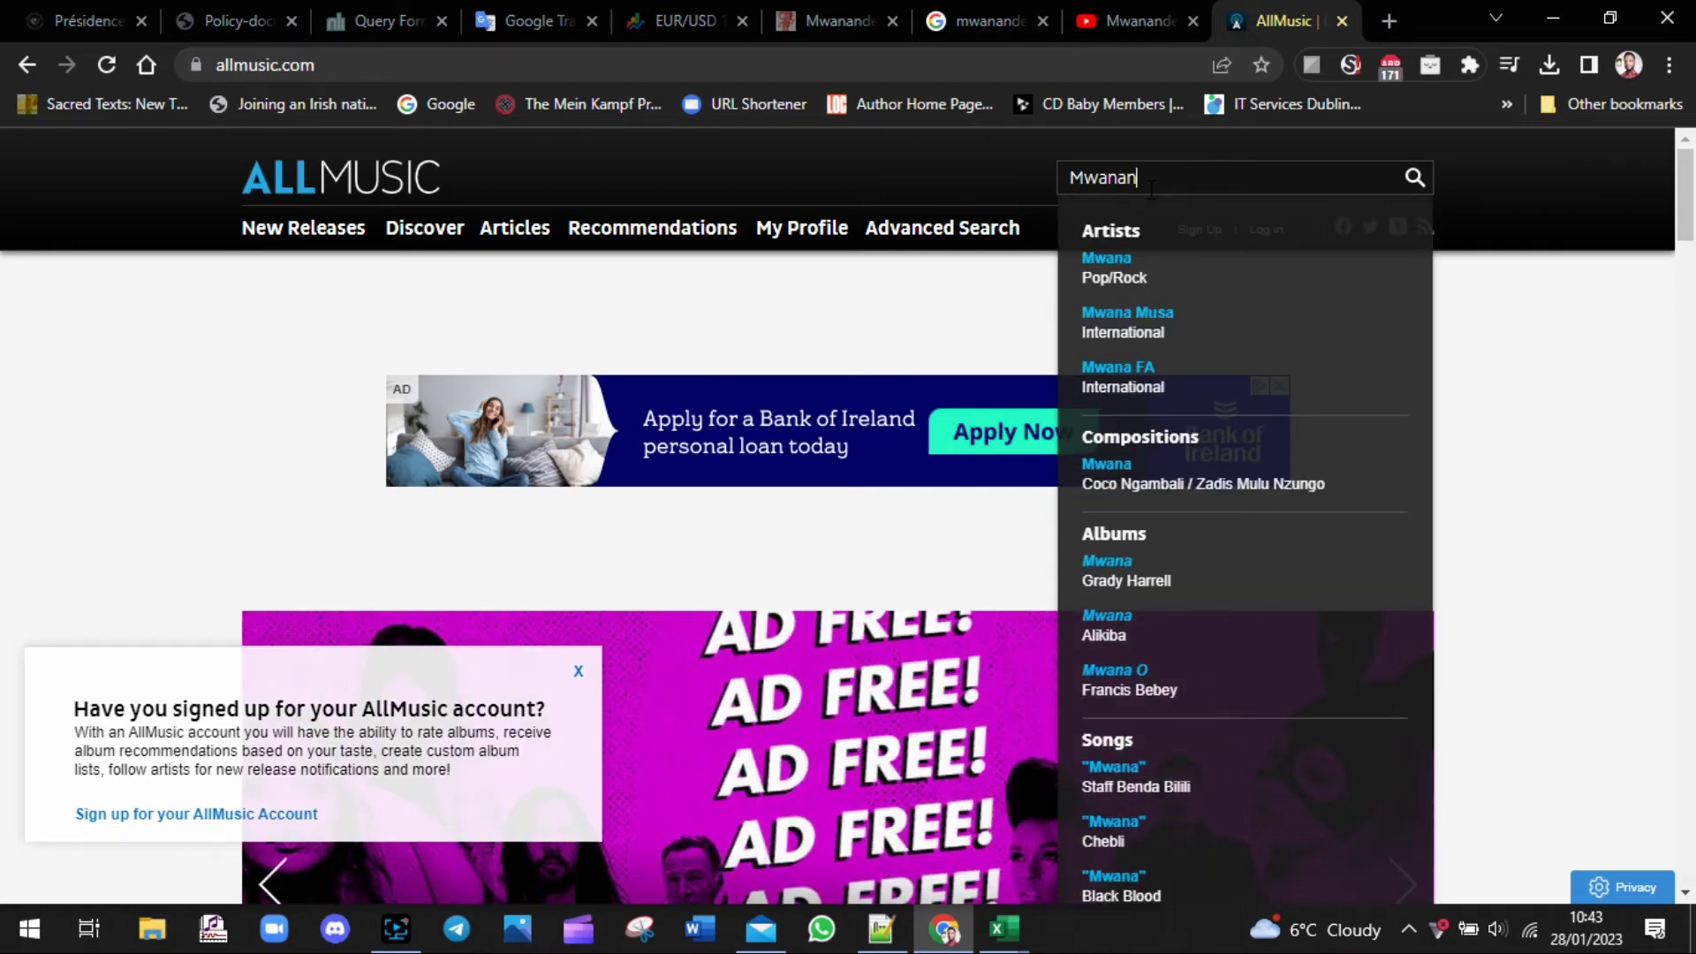
click(1159, 262)
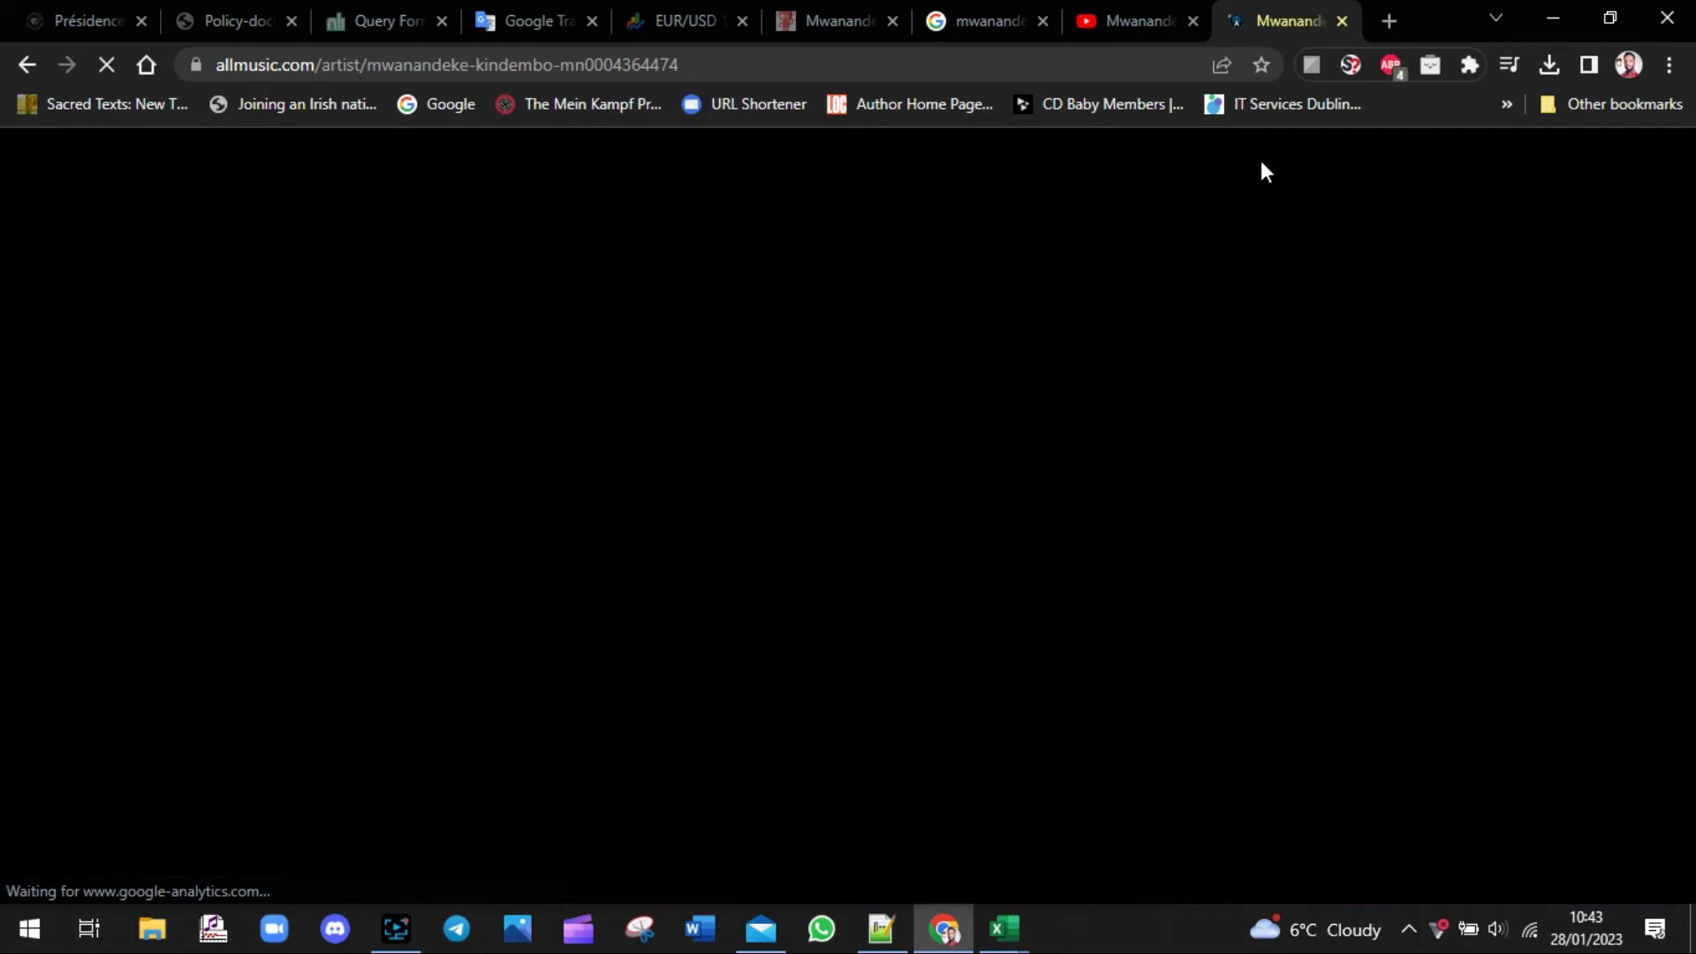
click(393, 928)
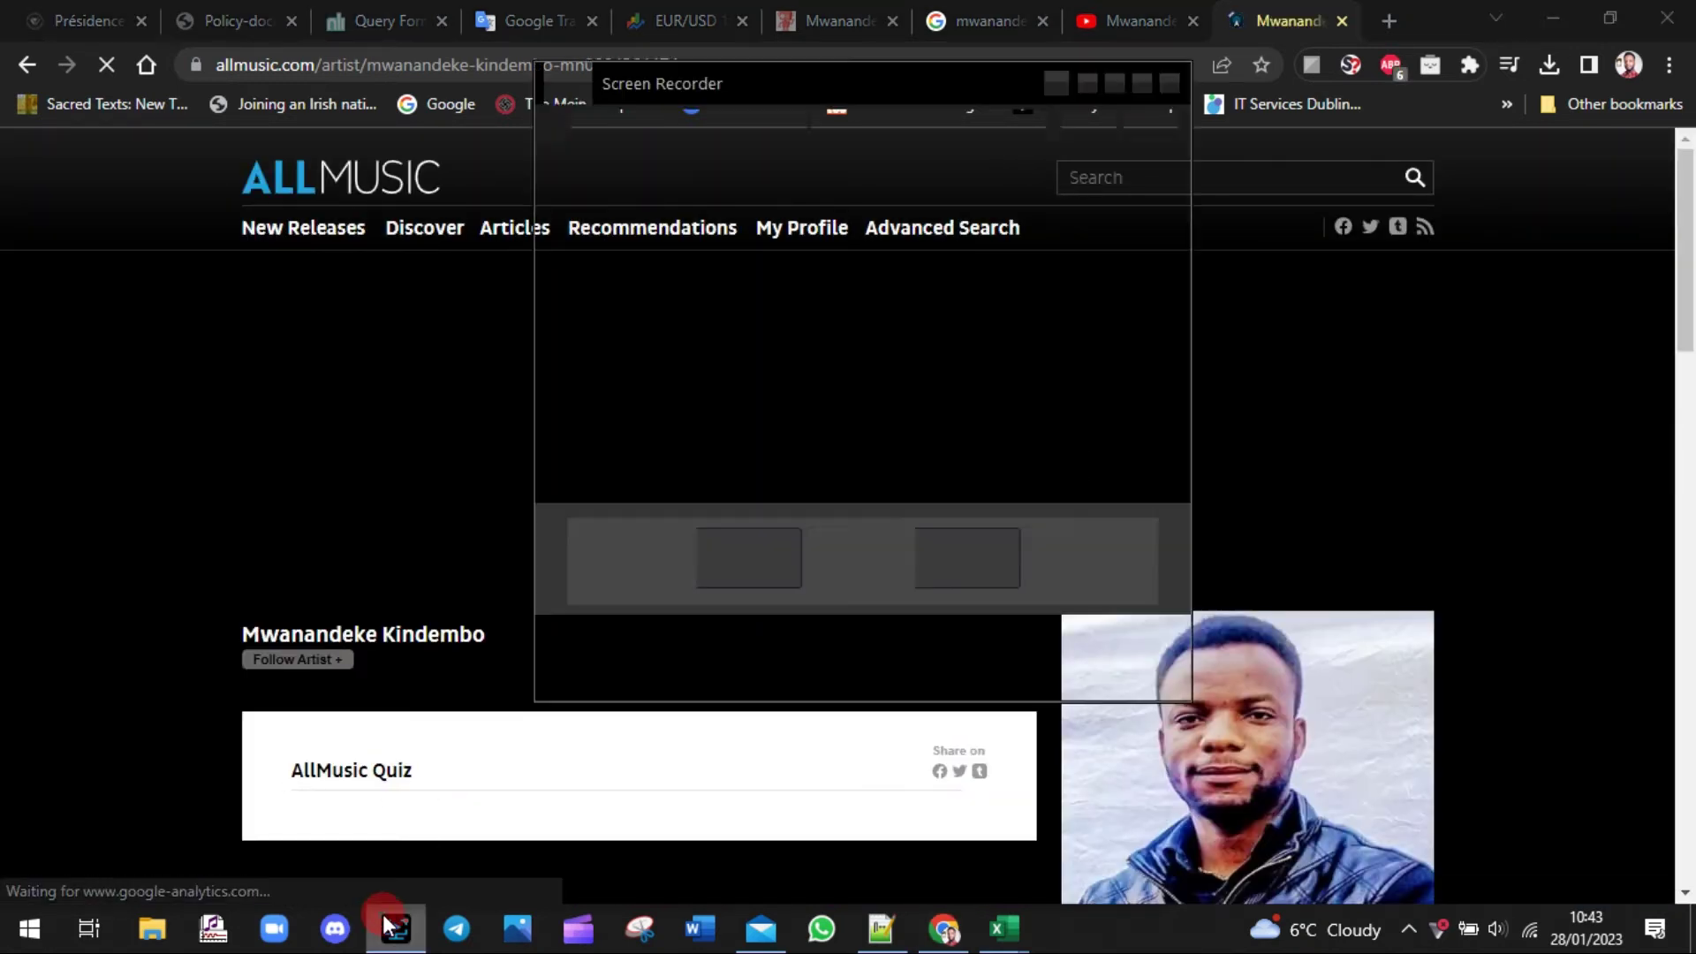
click(393, 928)
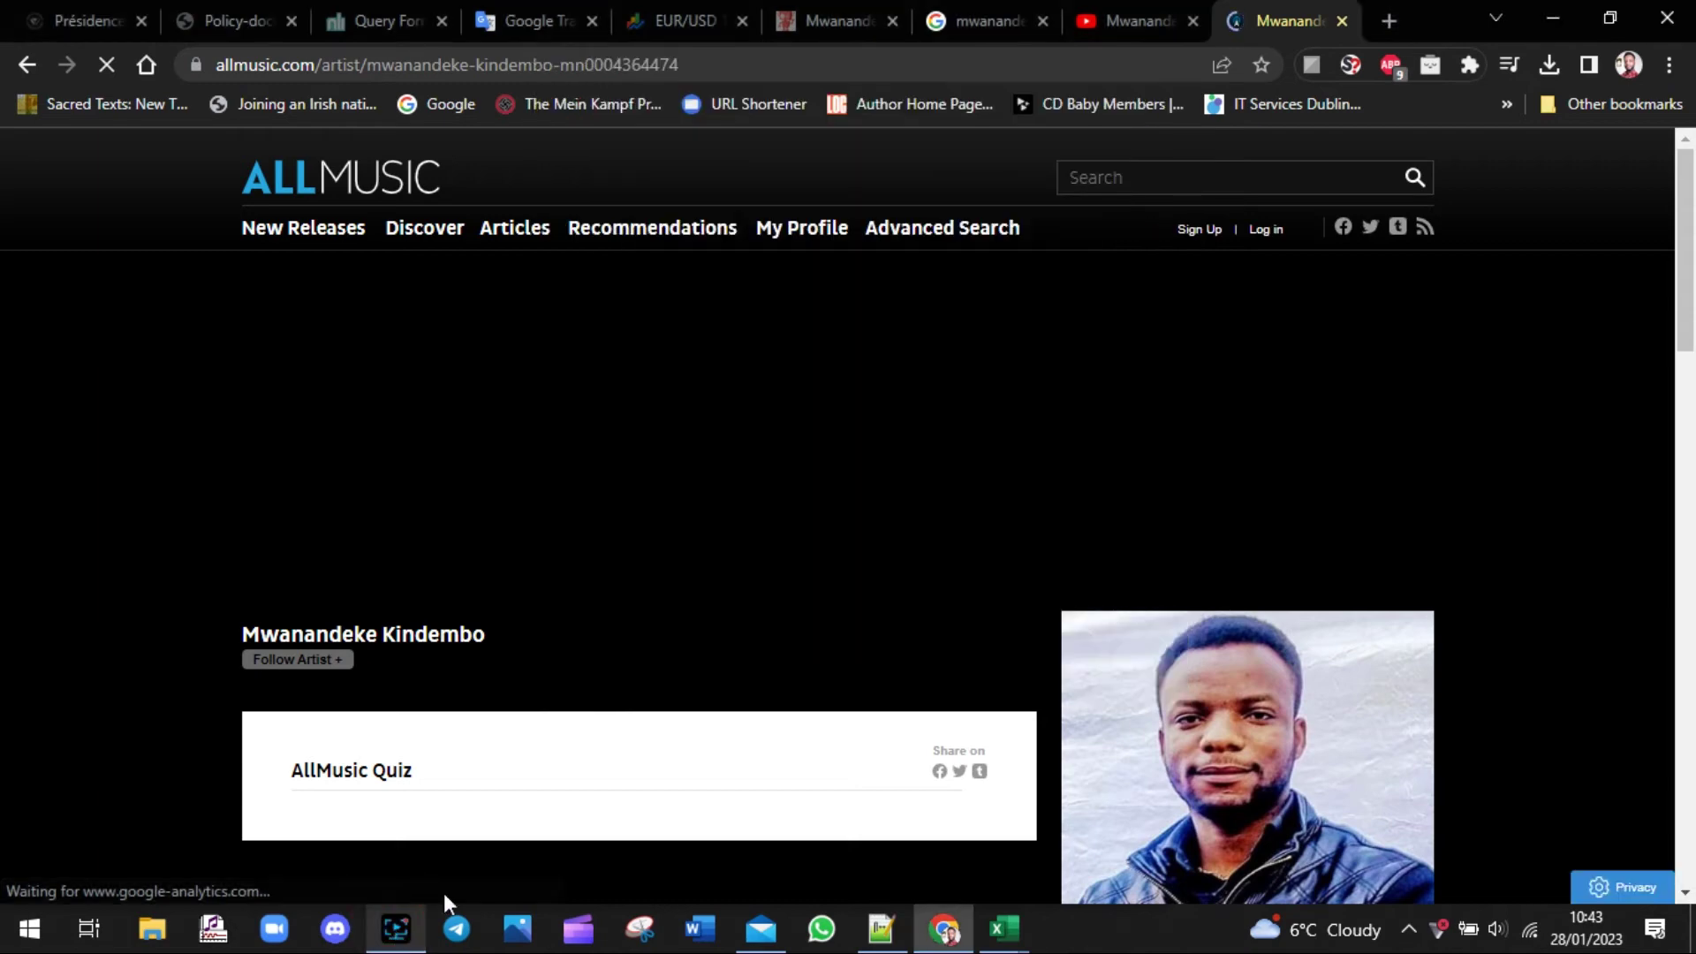
Examine the portrait on the AllMusic artist profile, and compare it with the attachments of the sent submission in Mail
drag(1689, 234, 1693, 299)
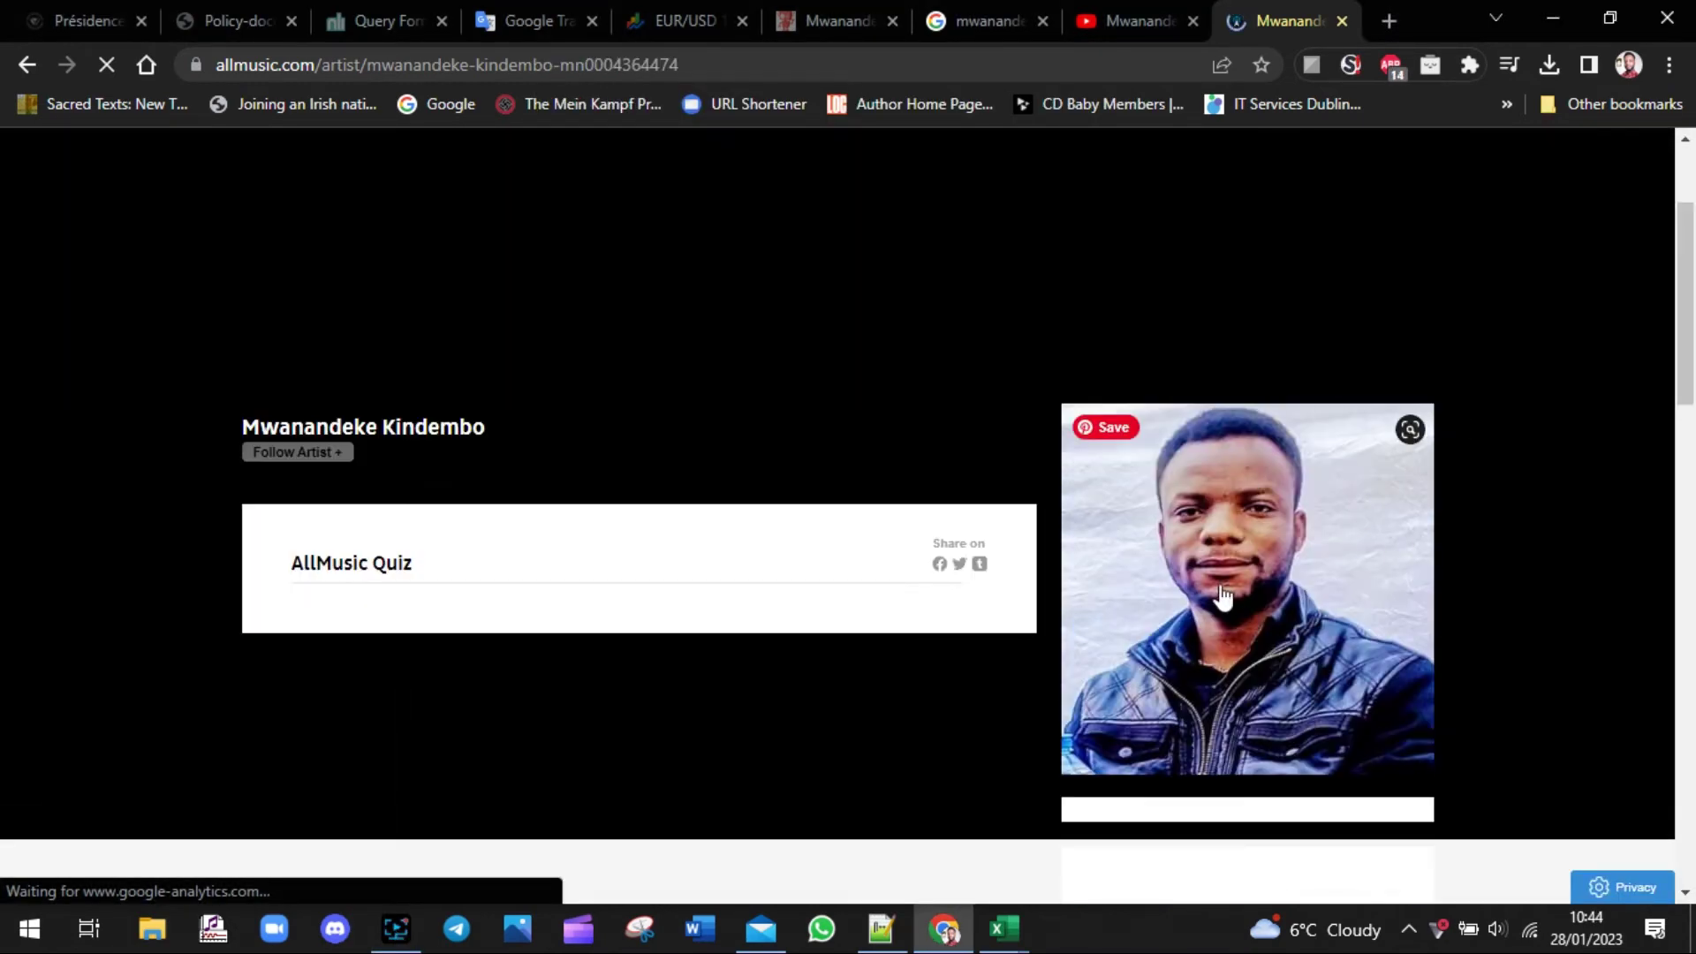
click(760, 928)
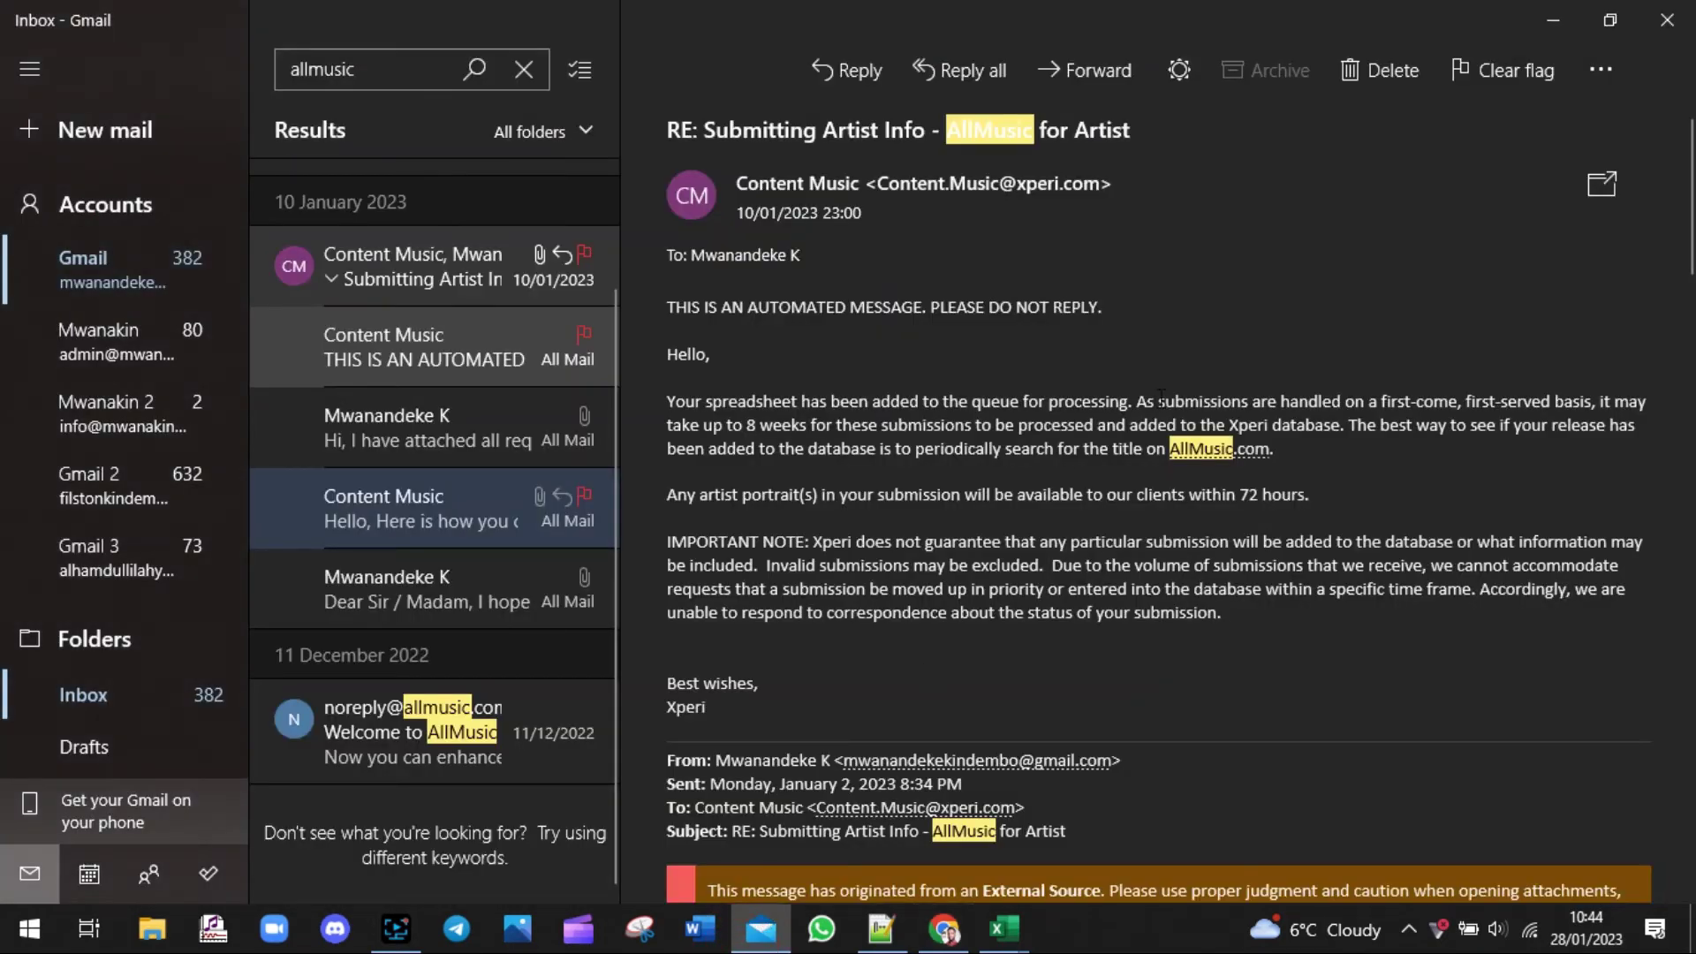
click(404, 430)
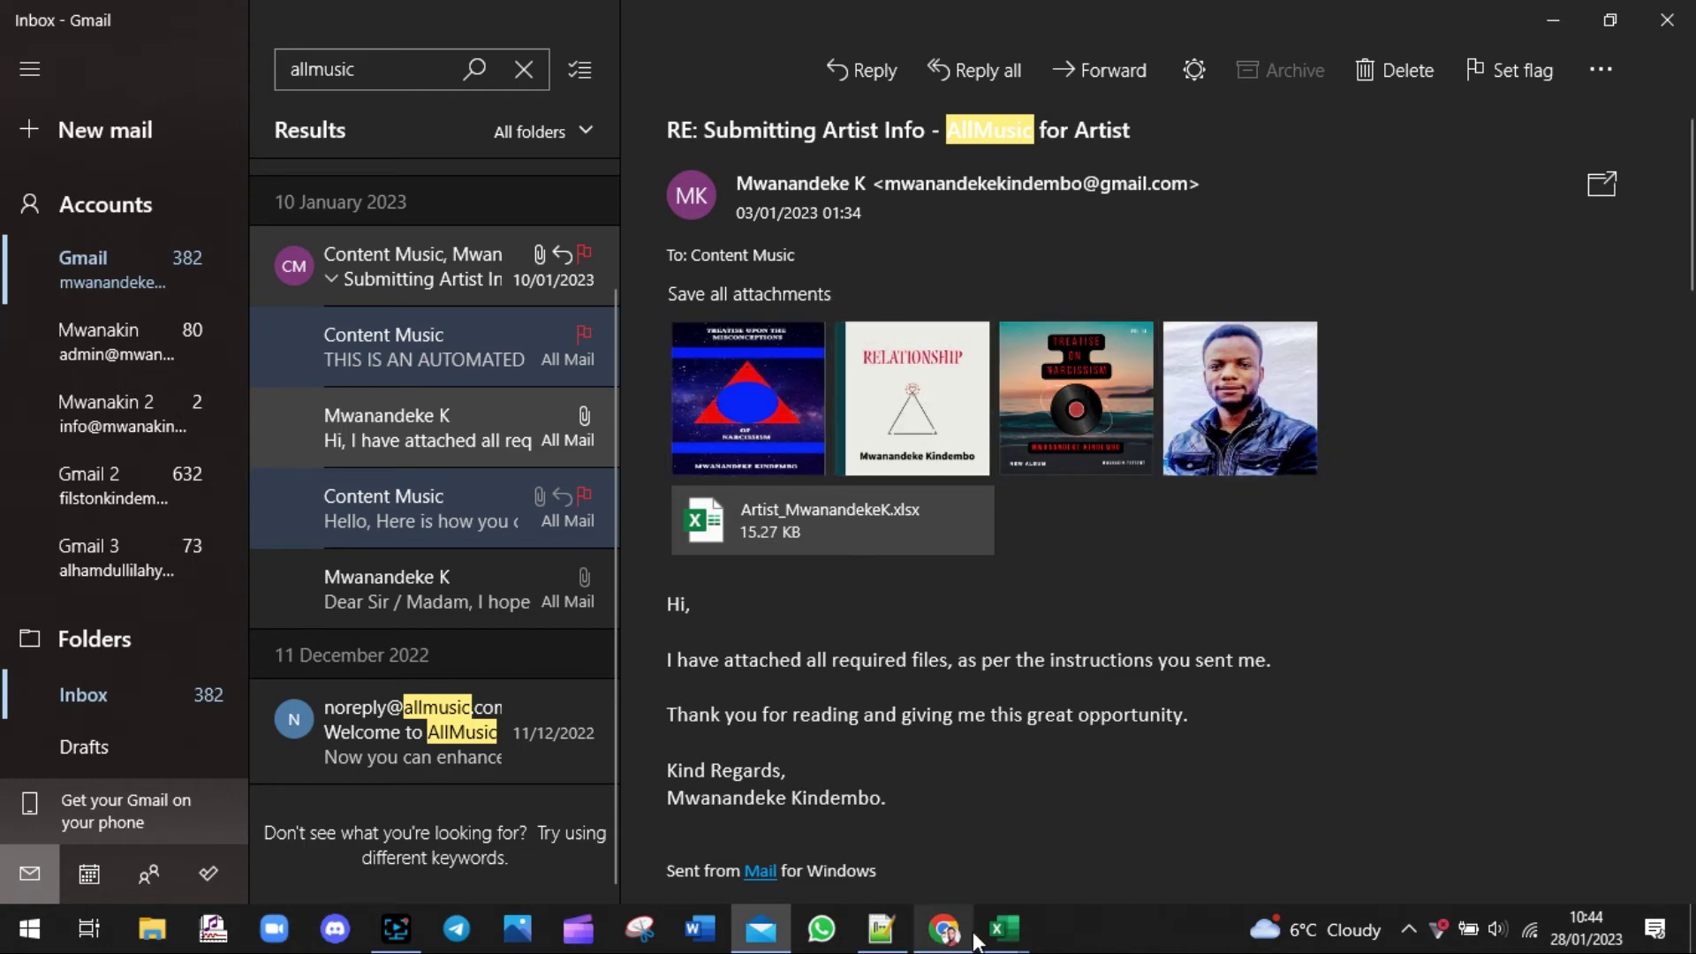
Examine the artist details on the AllMusic profile in Chrome, and switch to the submitted artist spreadsheet in Excel
click(943, 927)
drag(1689, 252, 1688, 539)
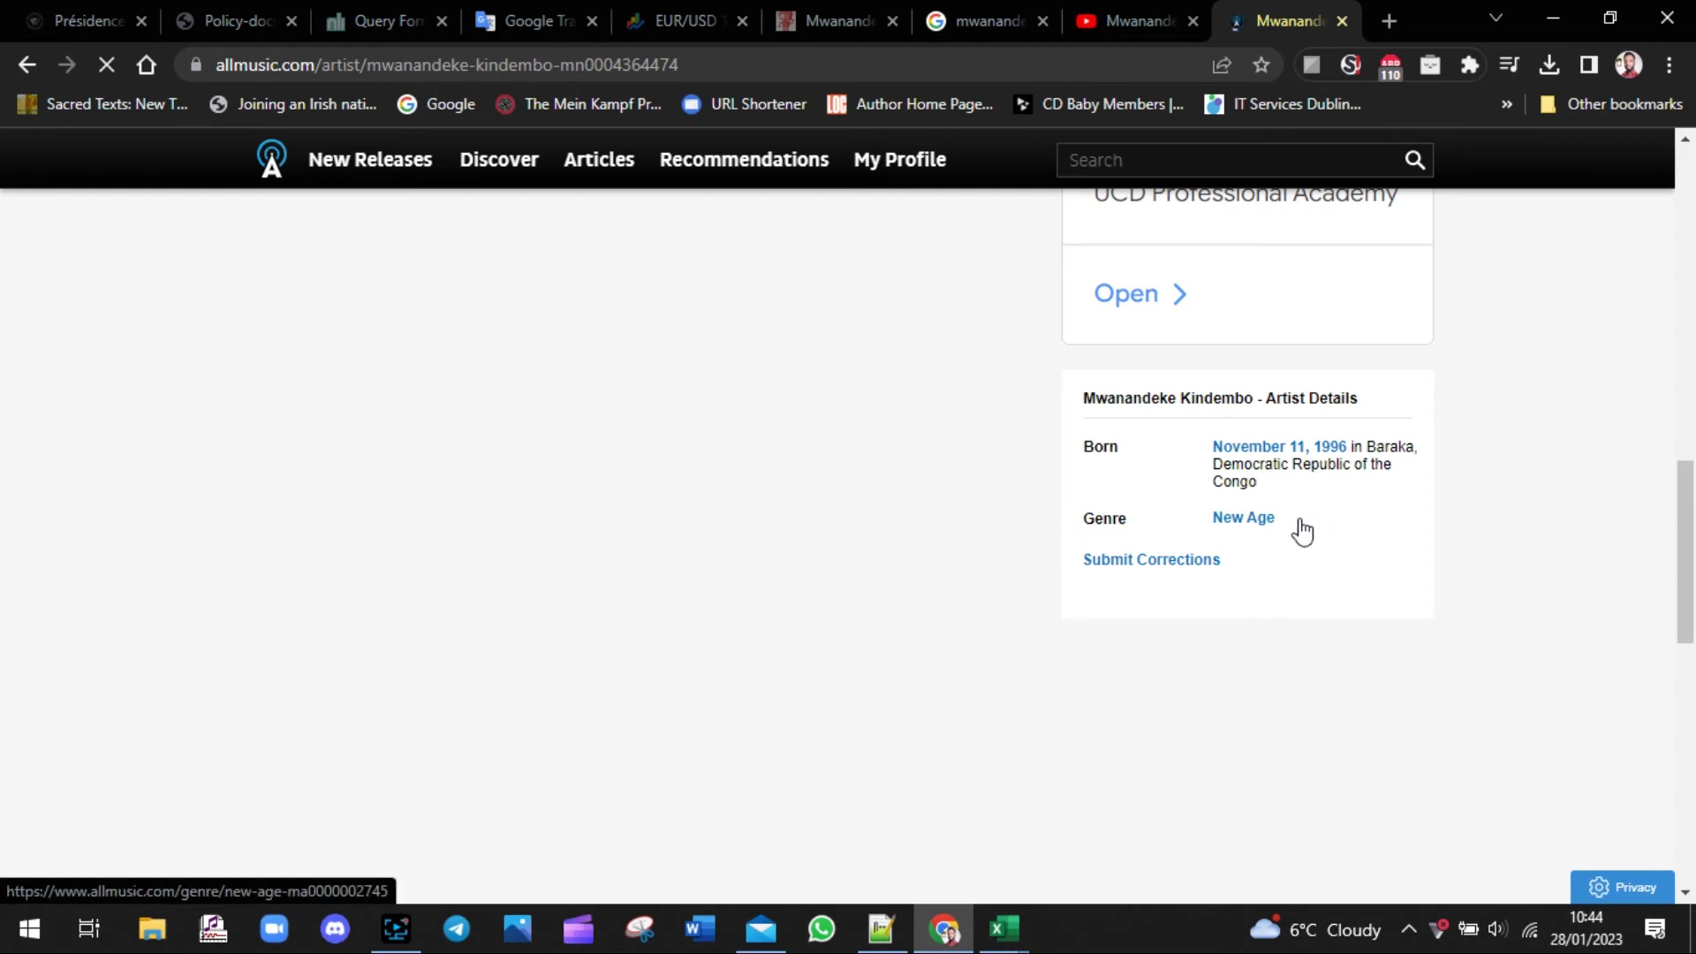
click(1004, 928)
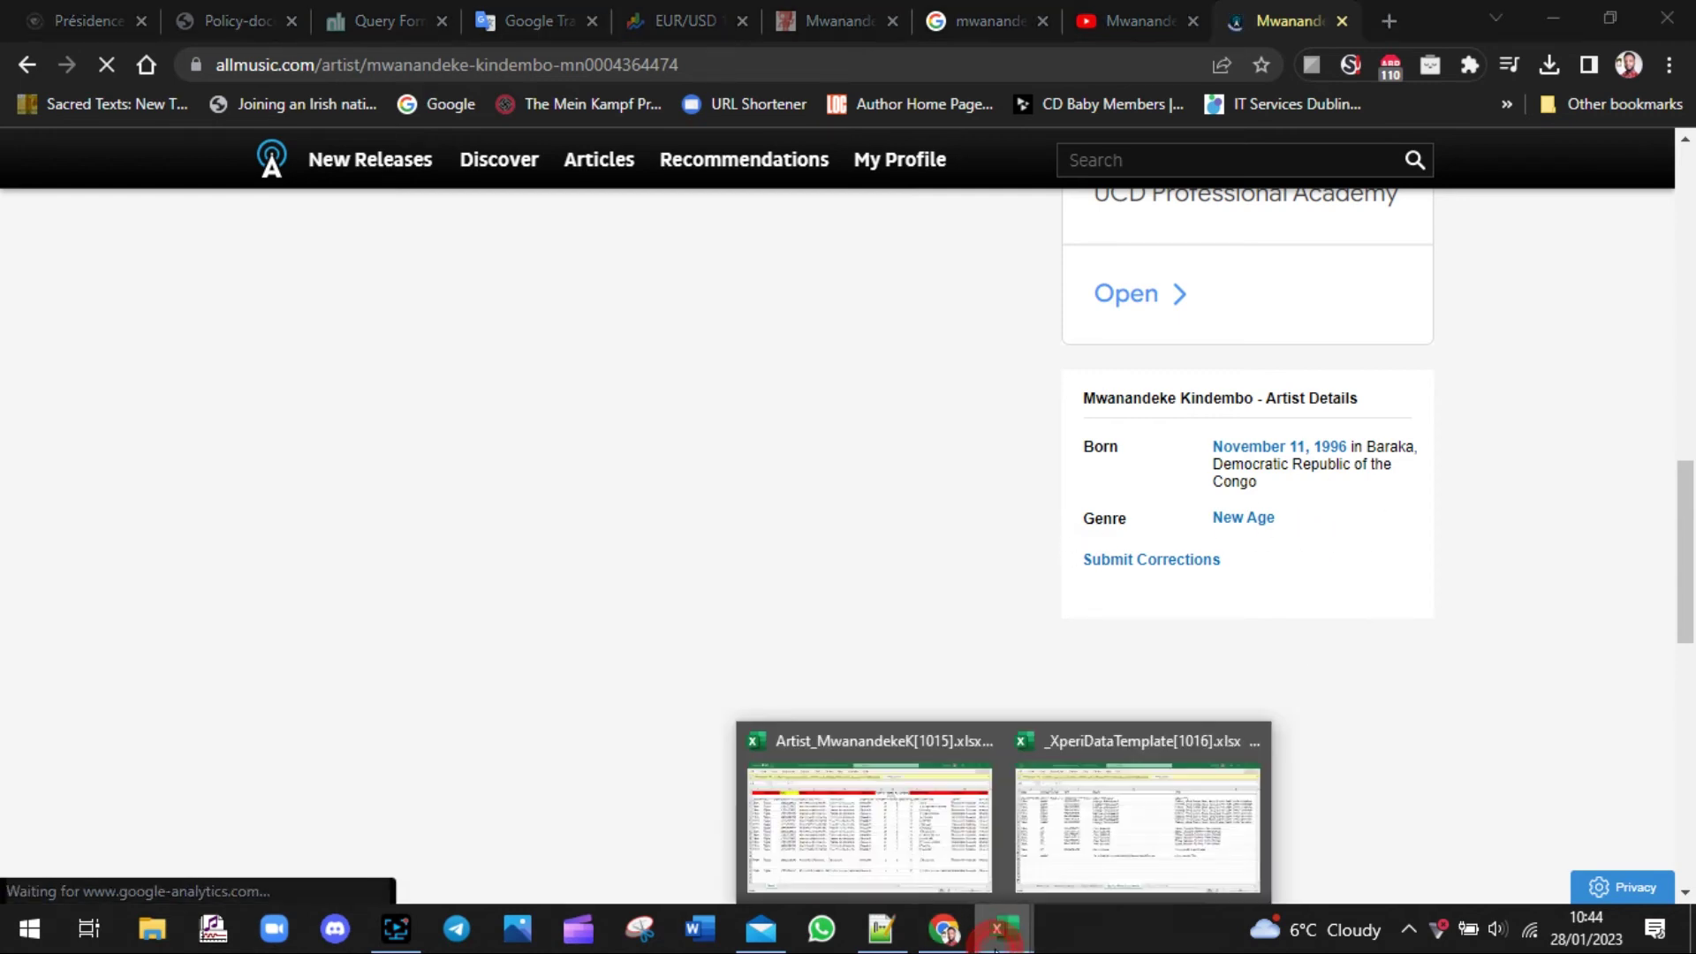
click(899, 845)
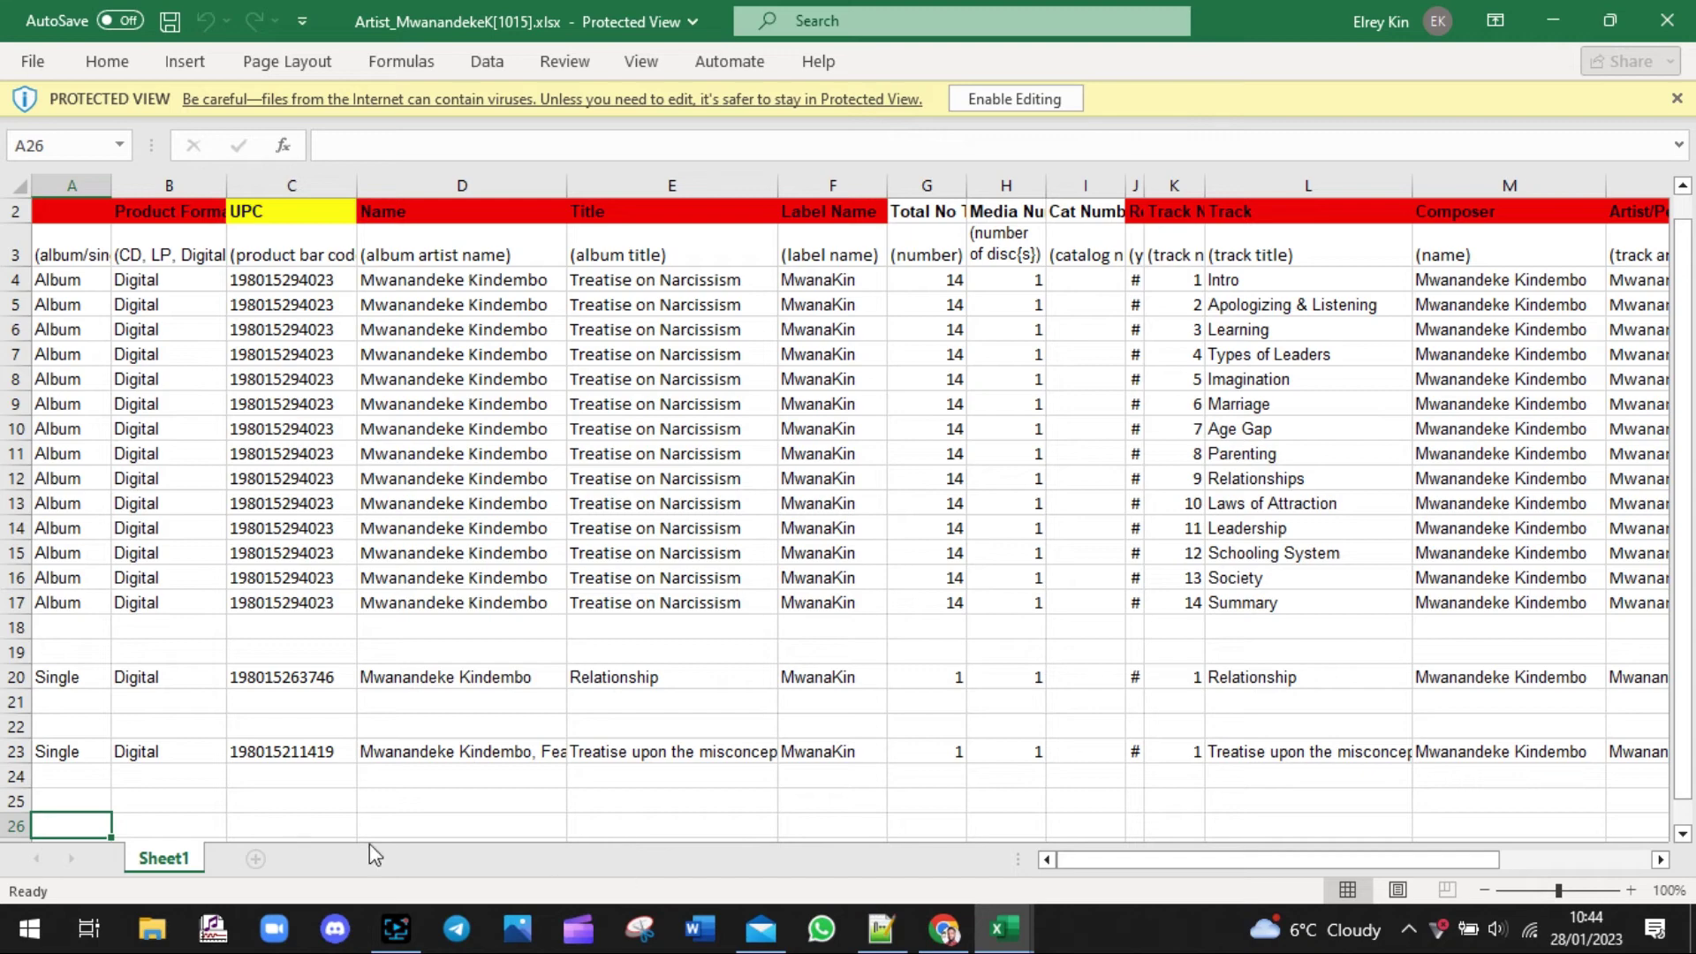
drag(1163, 851, 1095, 858)
Glance at the Xperi data template workbook, and examine the submitted artist spreadsheet across to its genre, ISRC and credits columns
mouse_move(1004, 927)
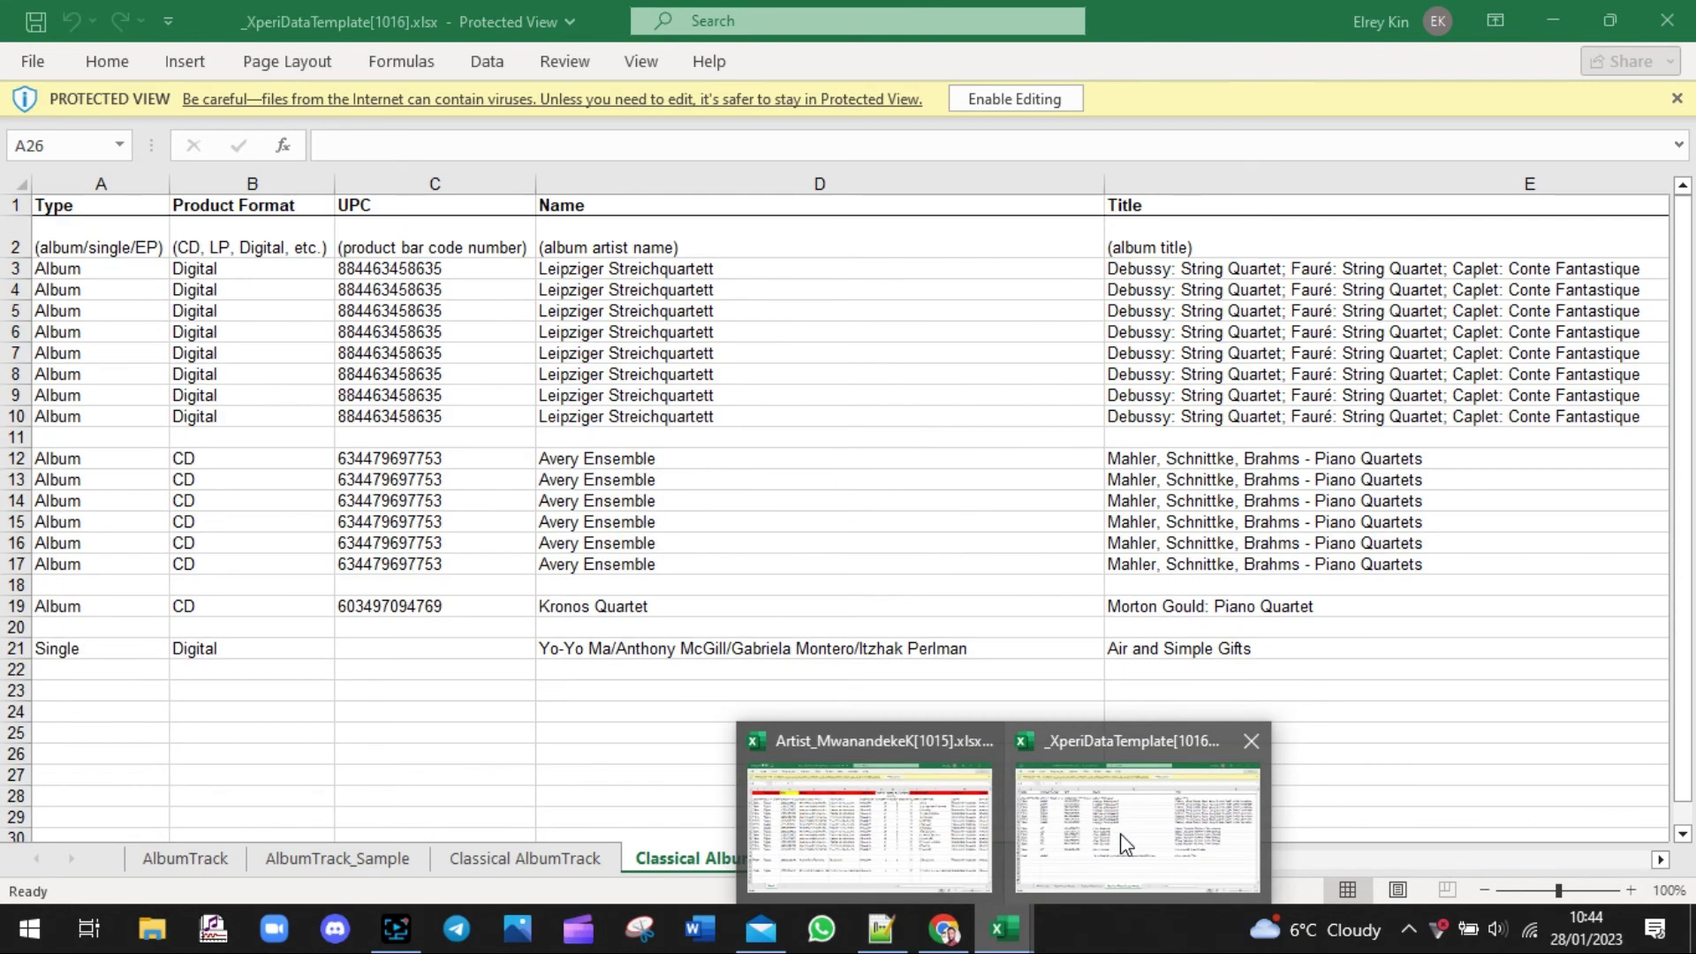
click(1120, 834)
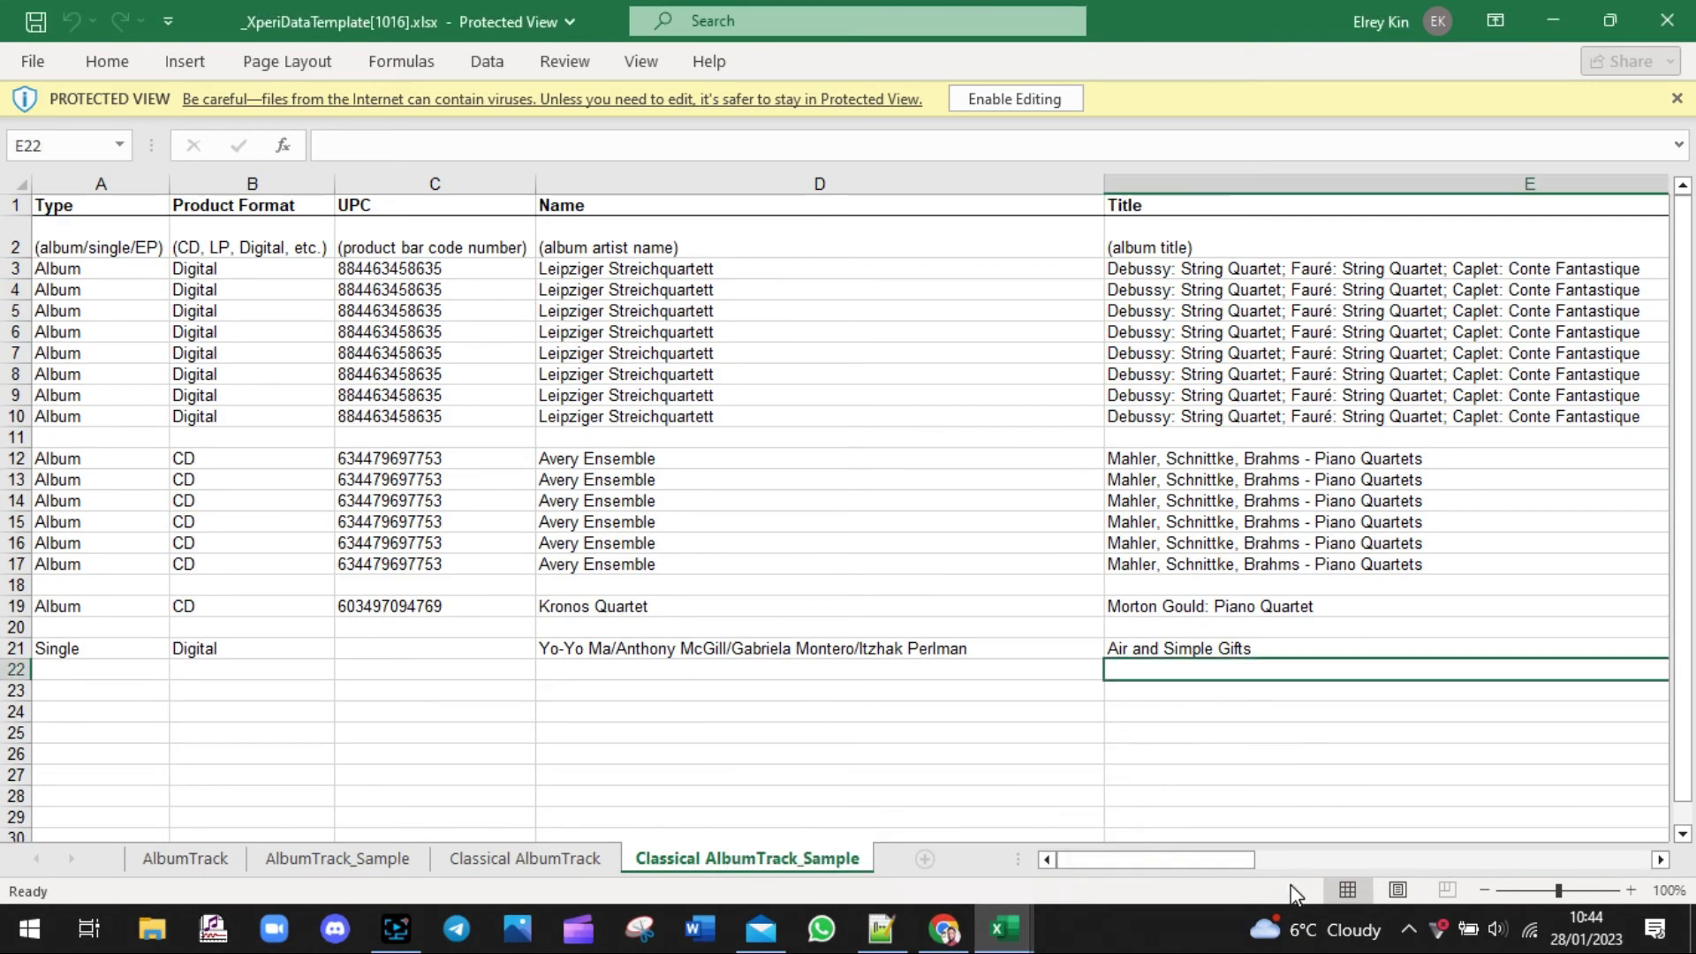
click(1018, 929)
click(893, 839)
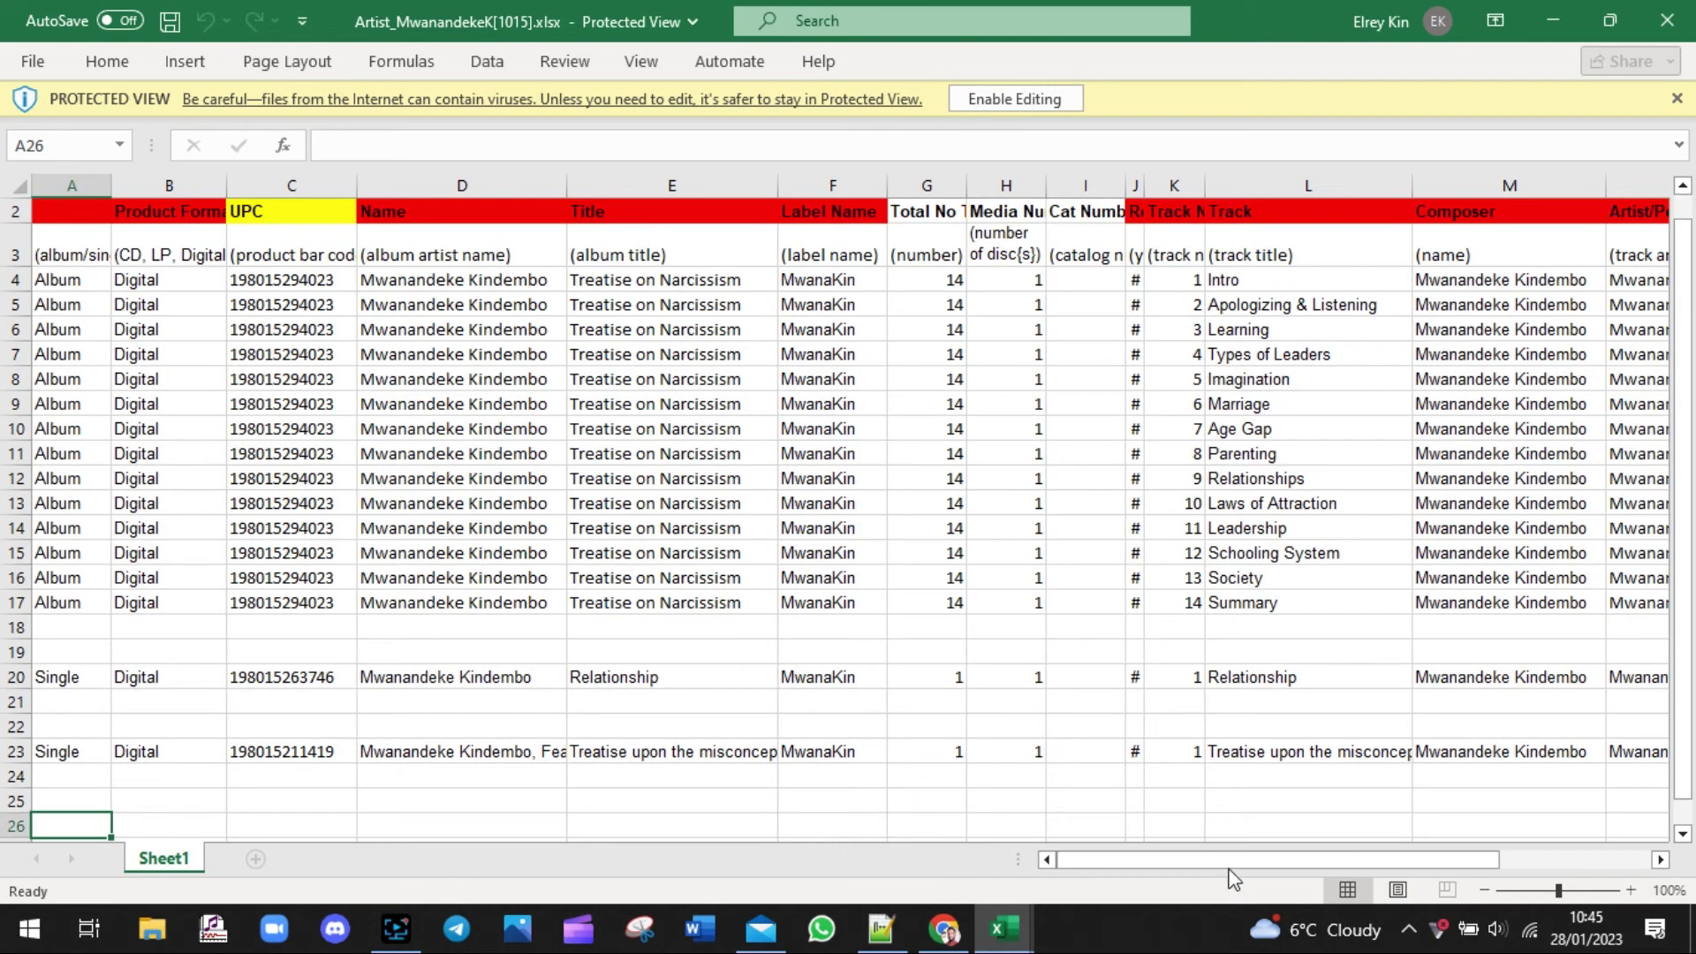
drag(1224, 859, 1532, 866)
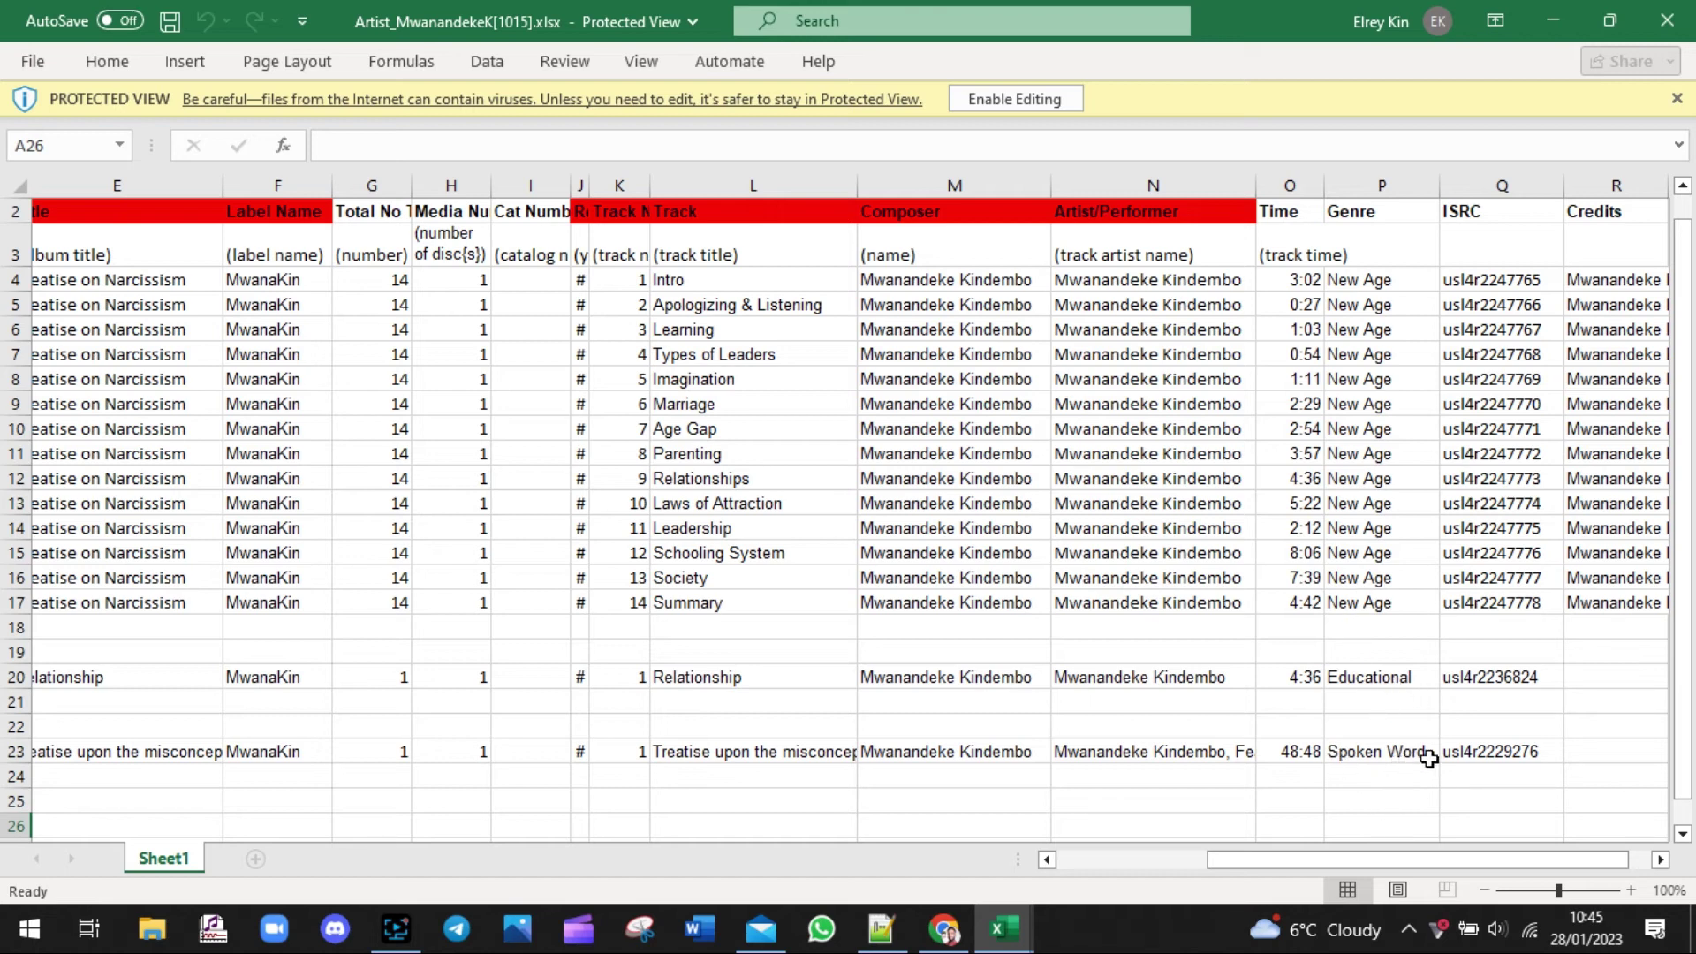
drag(1300, 867, 1147, 855)
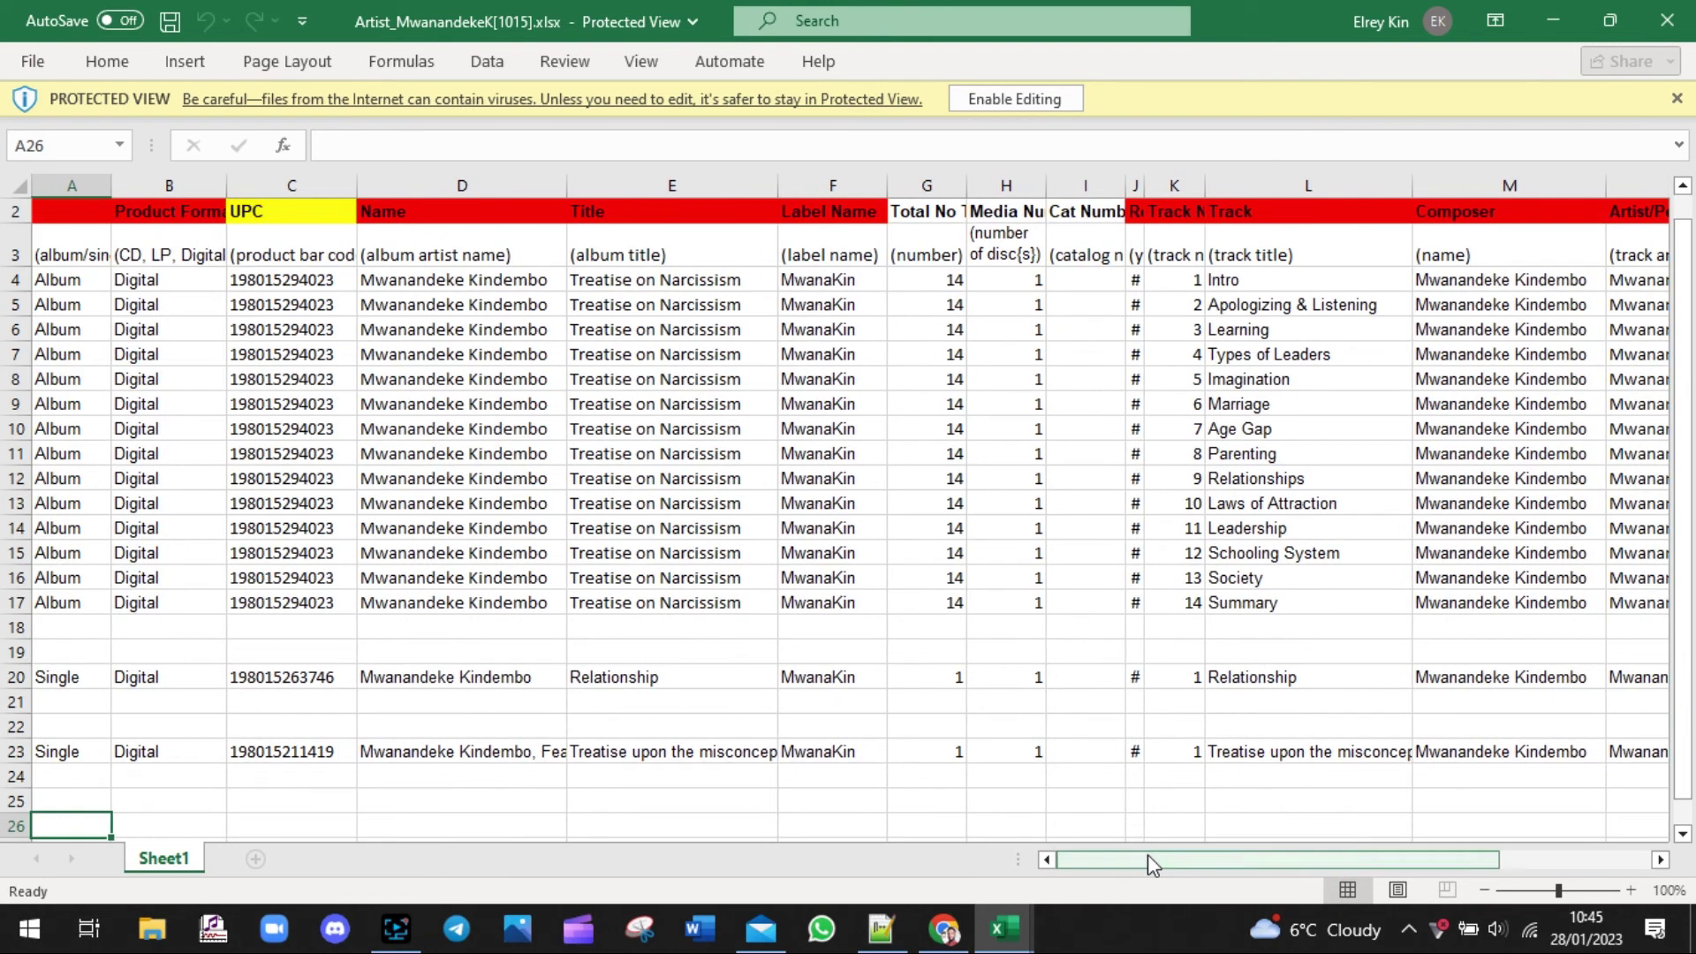
Return to Chrome, leave the AllMusic profile for the Google tab, and run a fresh Google search for the artist's name
click(945, 929)
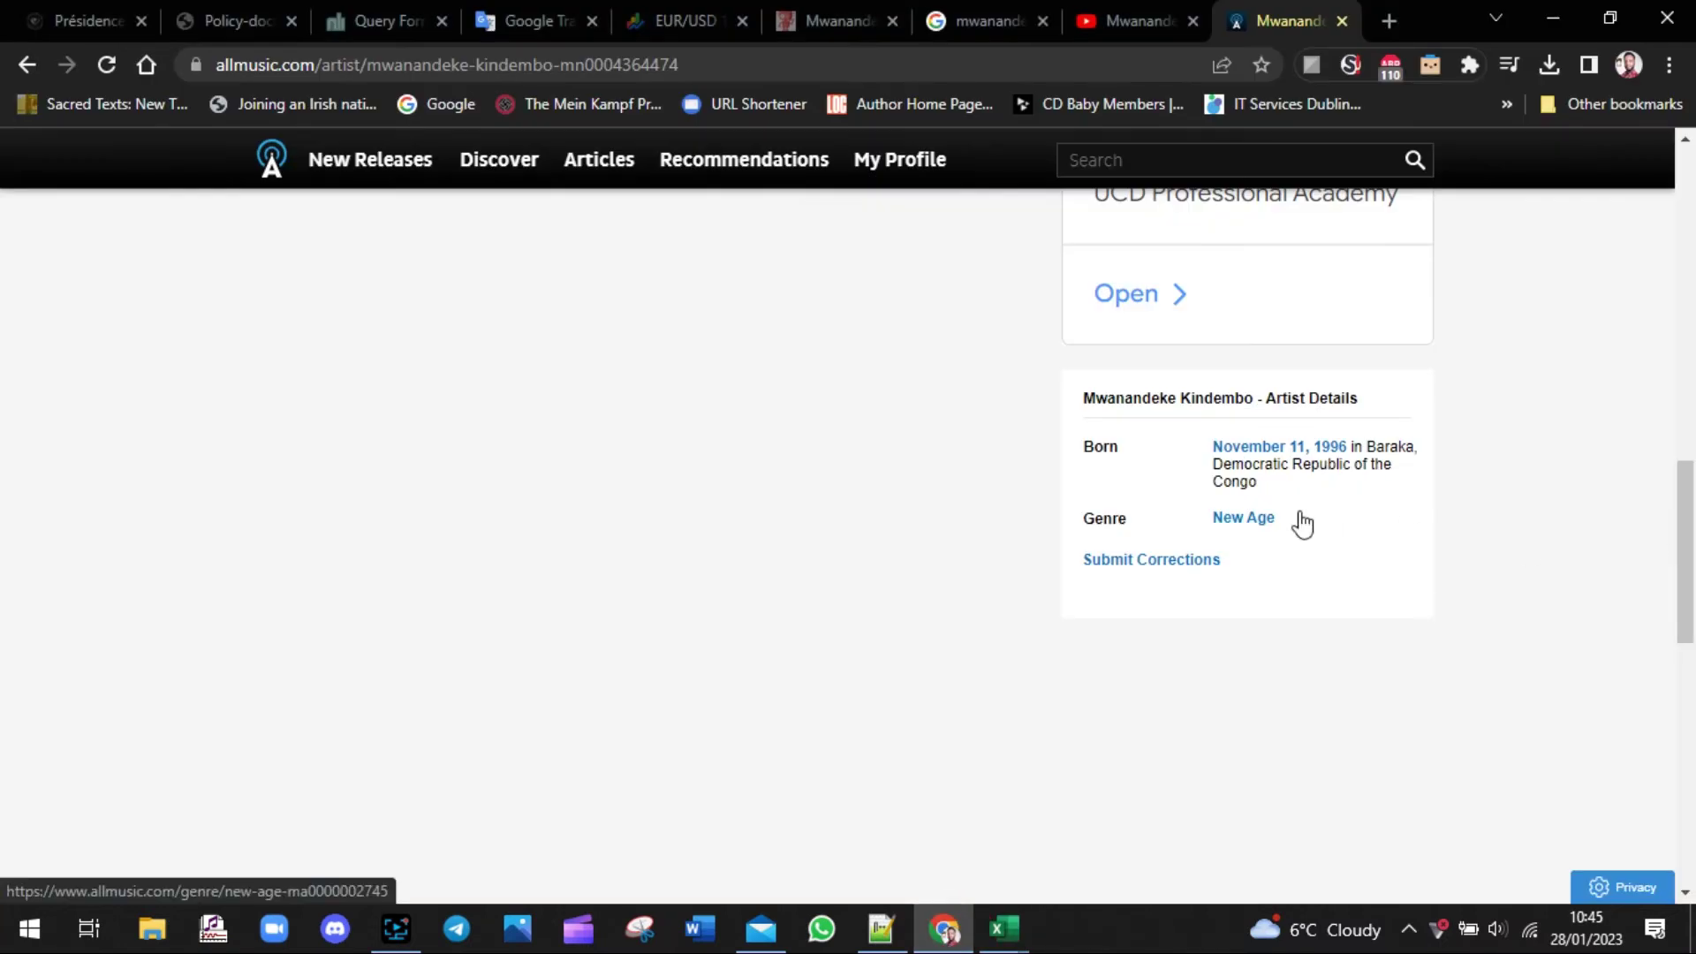
drag(1683, 556, 1681, 194)
click(972, 19)
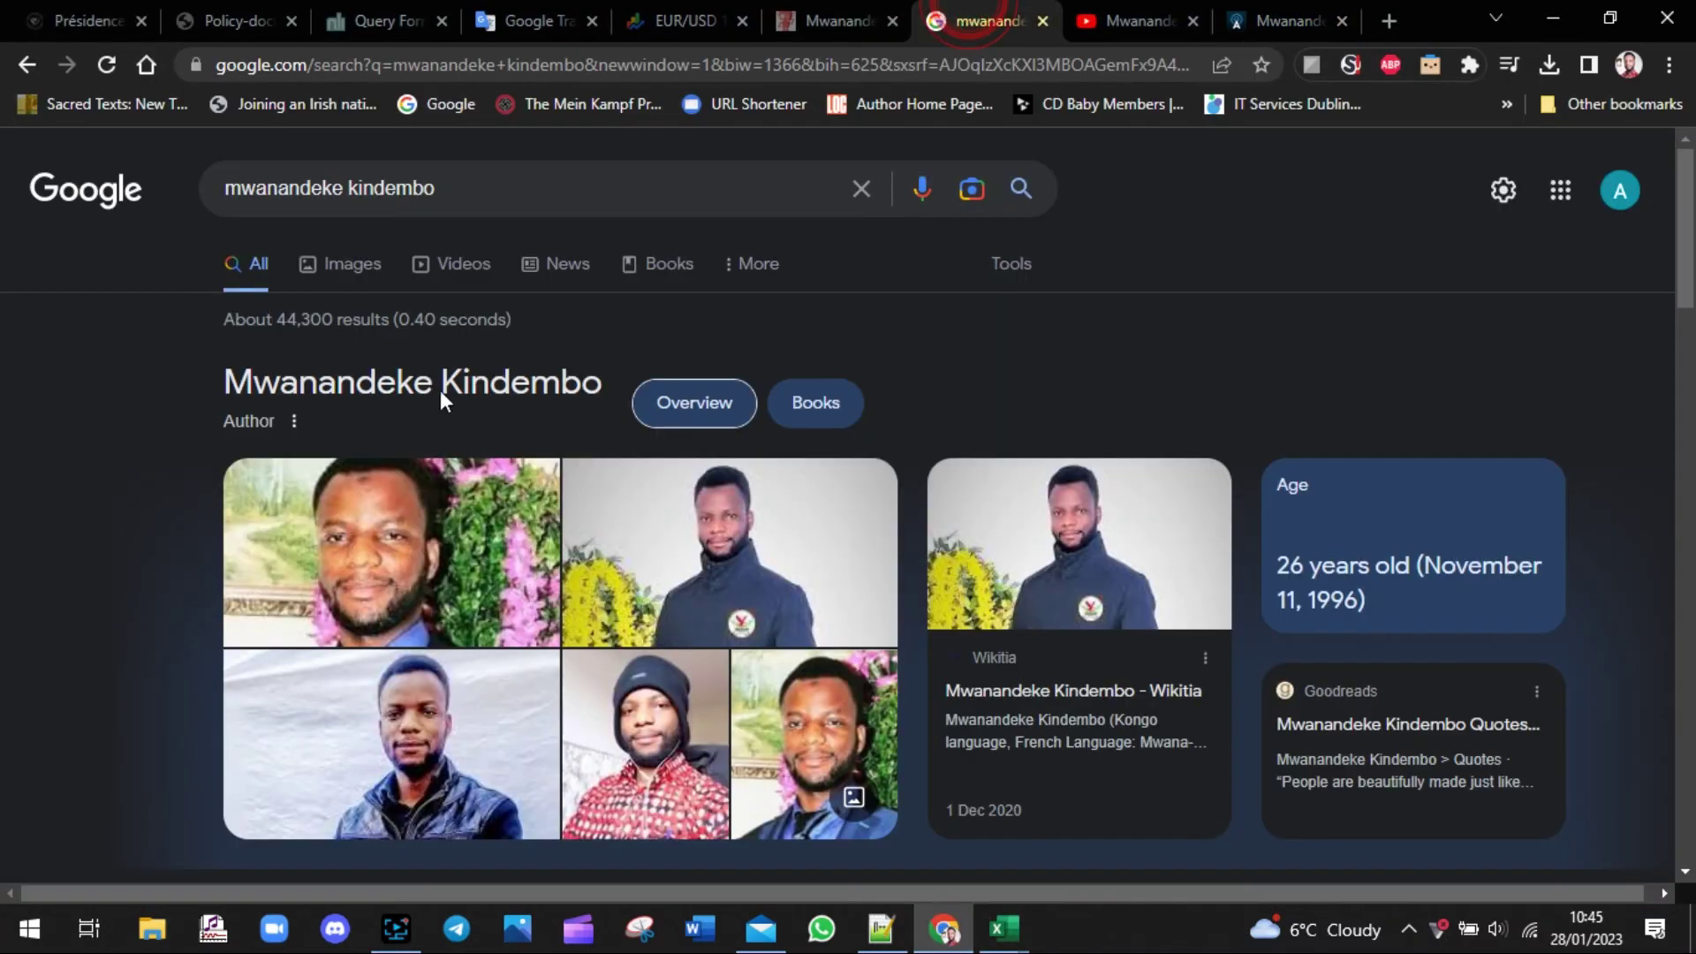
click(106, 210)
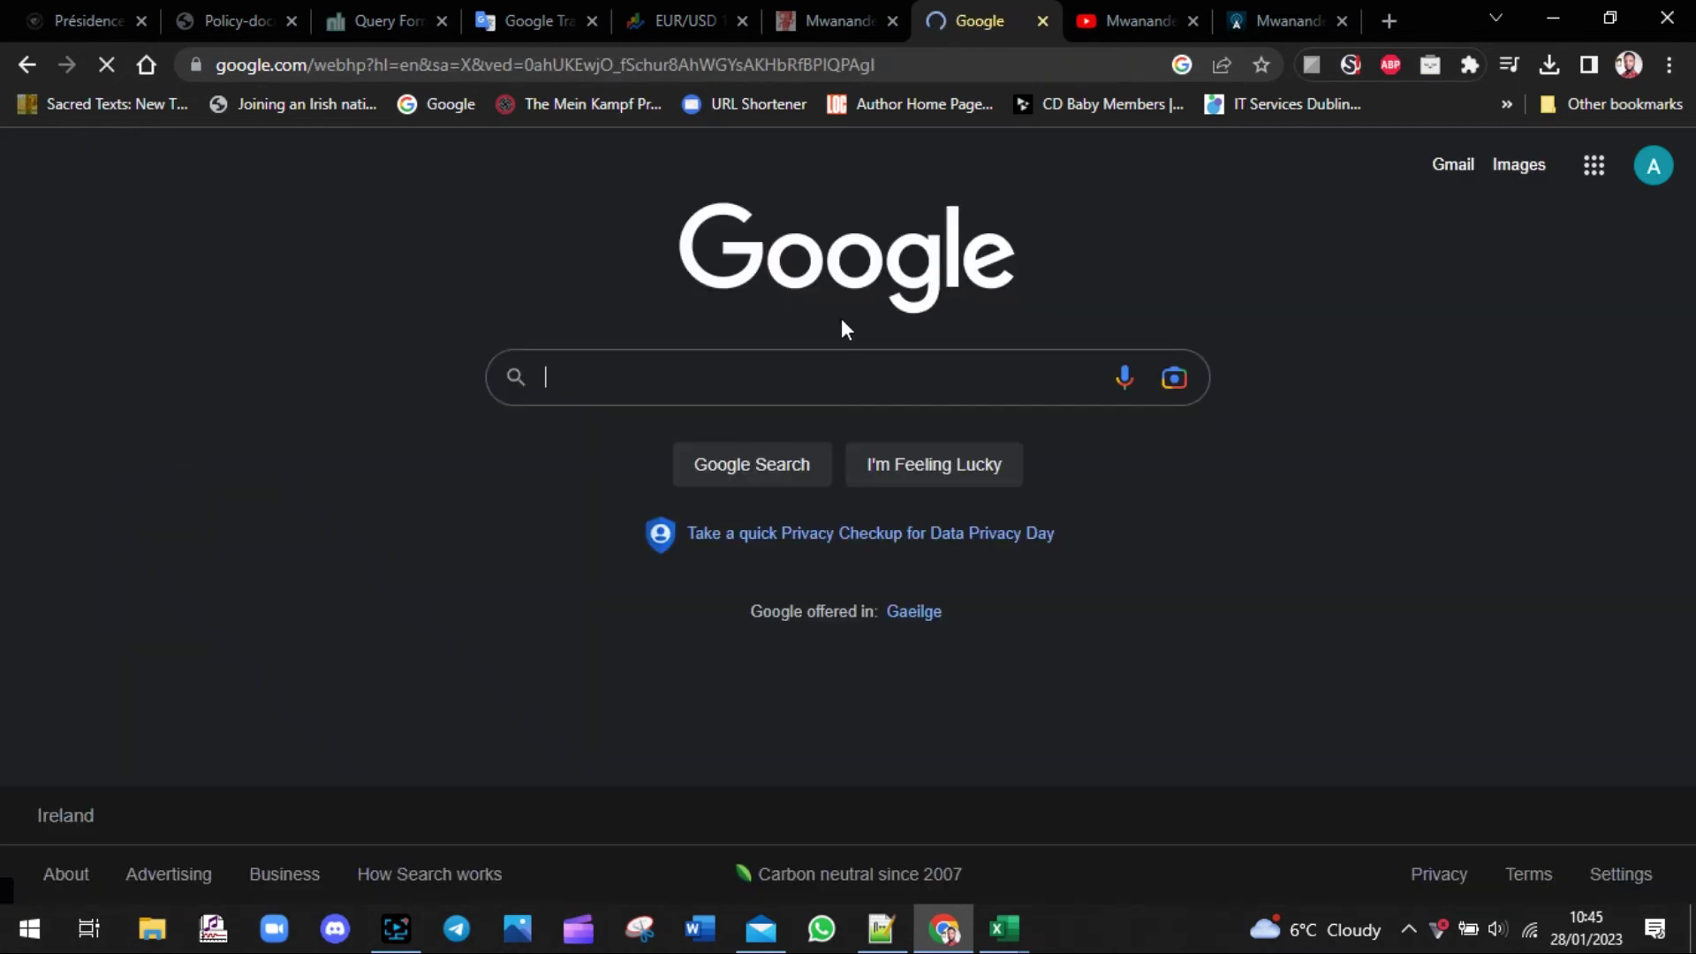
click(804, 375)
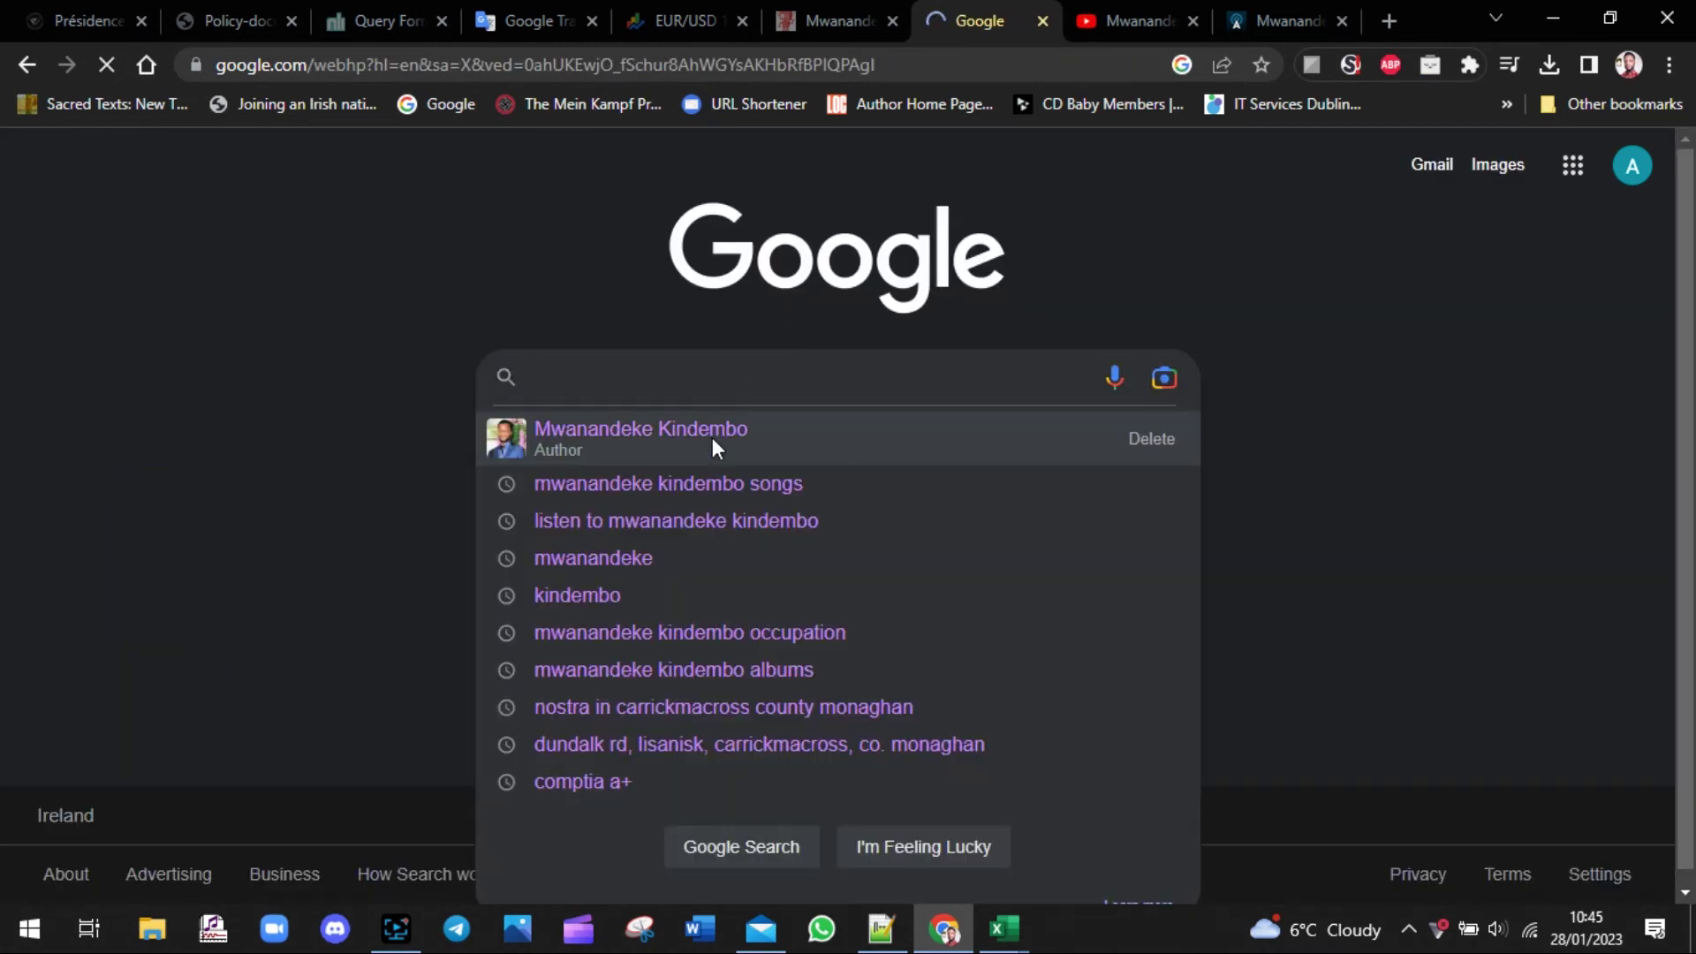
text(mwa)
click(612, 436)
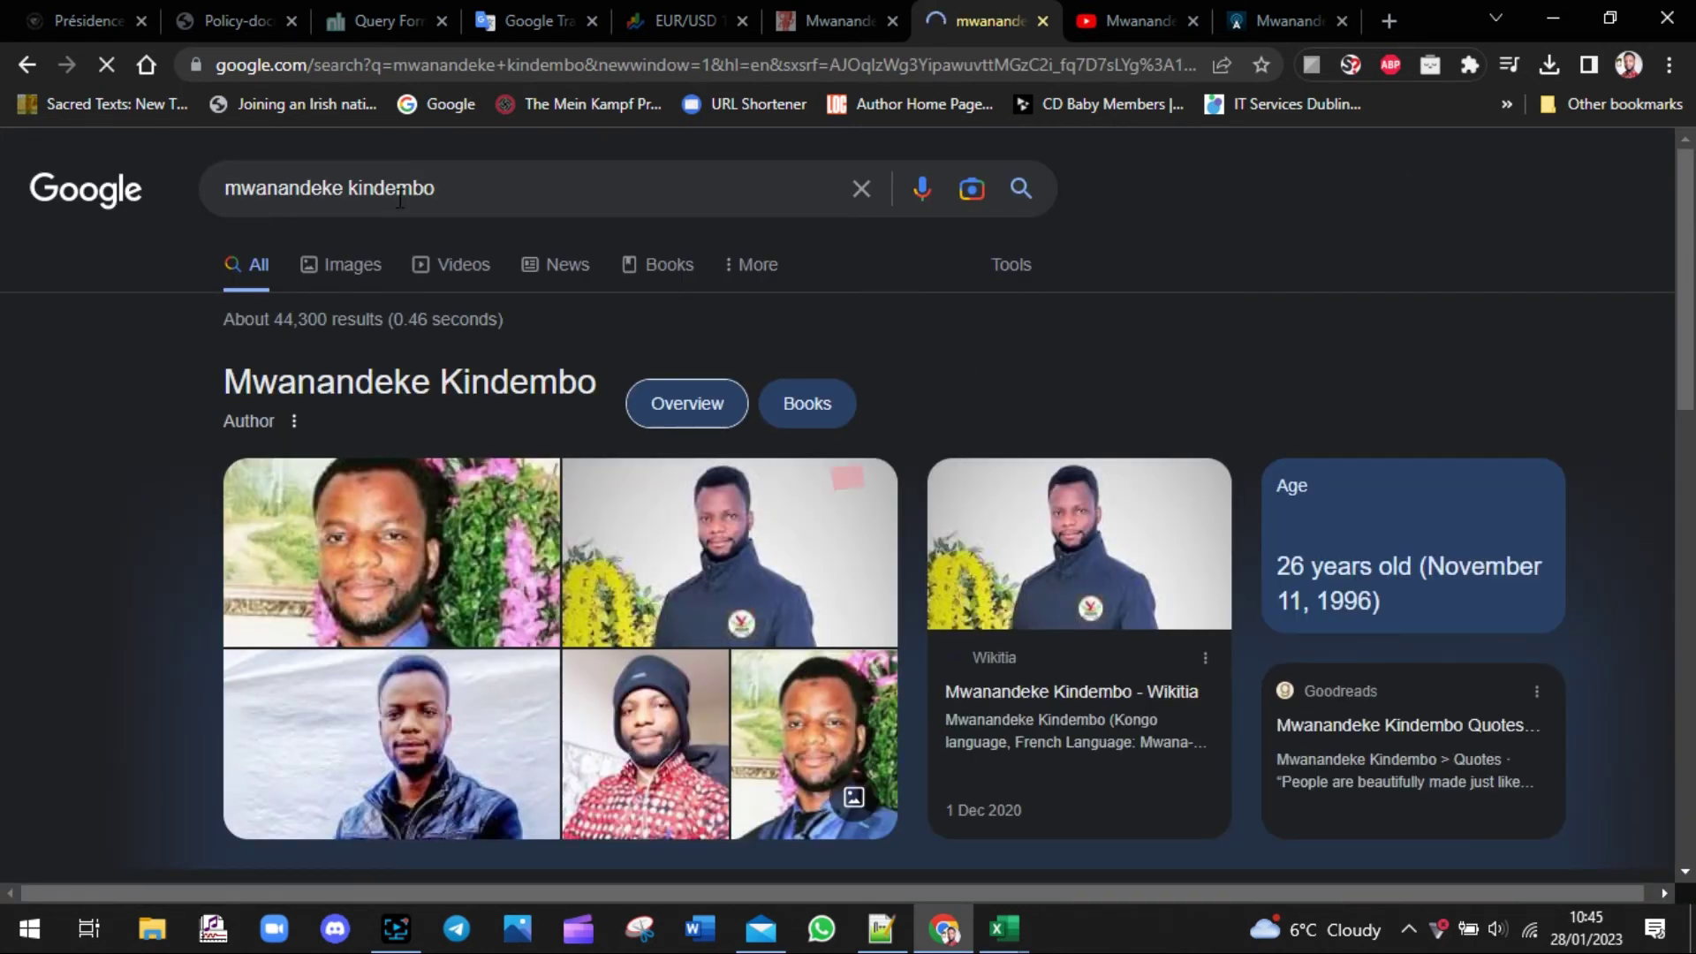
Examine the name heading and the profession label beneath it in the Google results for the artist
click(737, 185)
click(1300, 290)
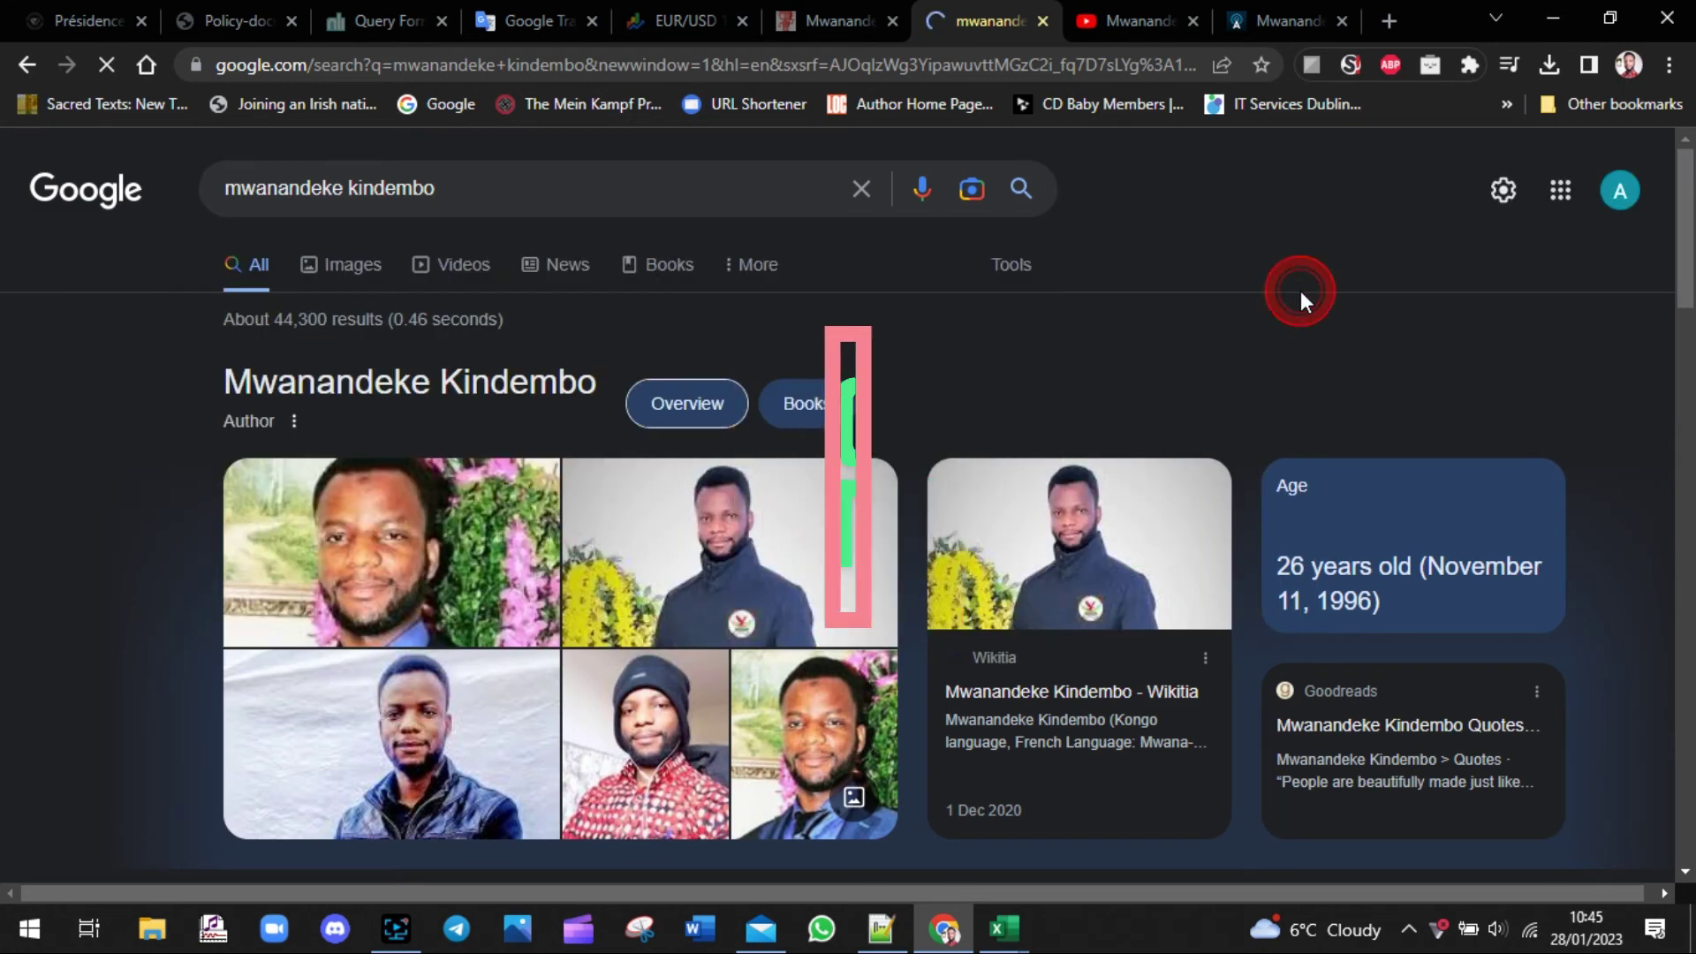
drag(221, 380, 253, 421)
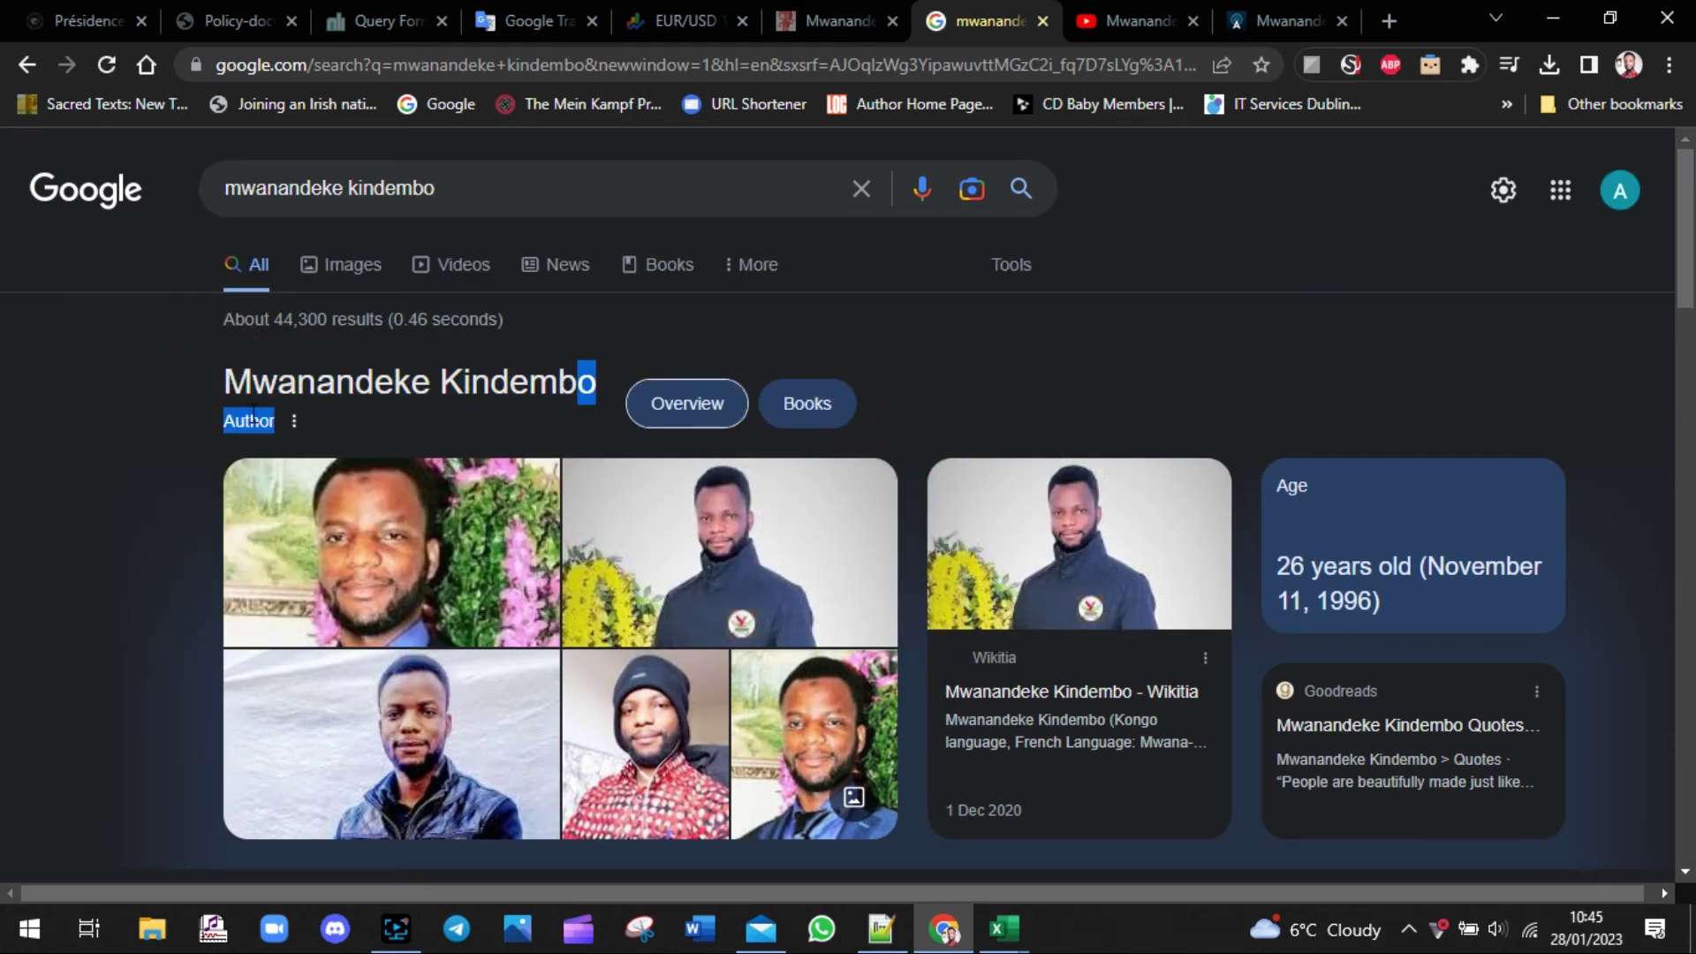
click(1232, 371)
drag(1685, 227, 1688, 283)
Extend the Google query to the artist's name plus "occupation" and run the suggested search
click(696, 176)
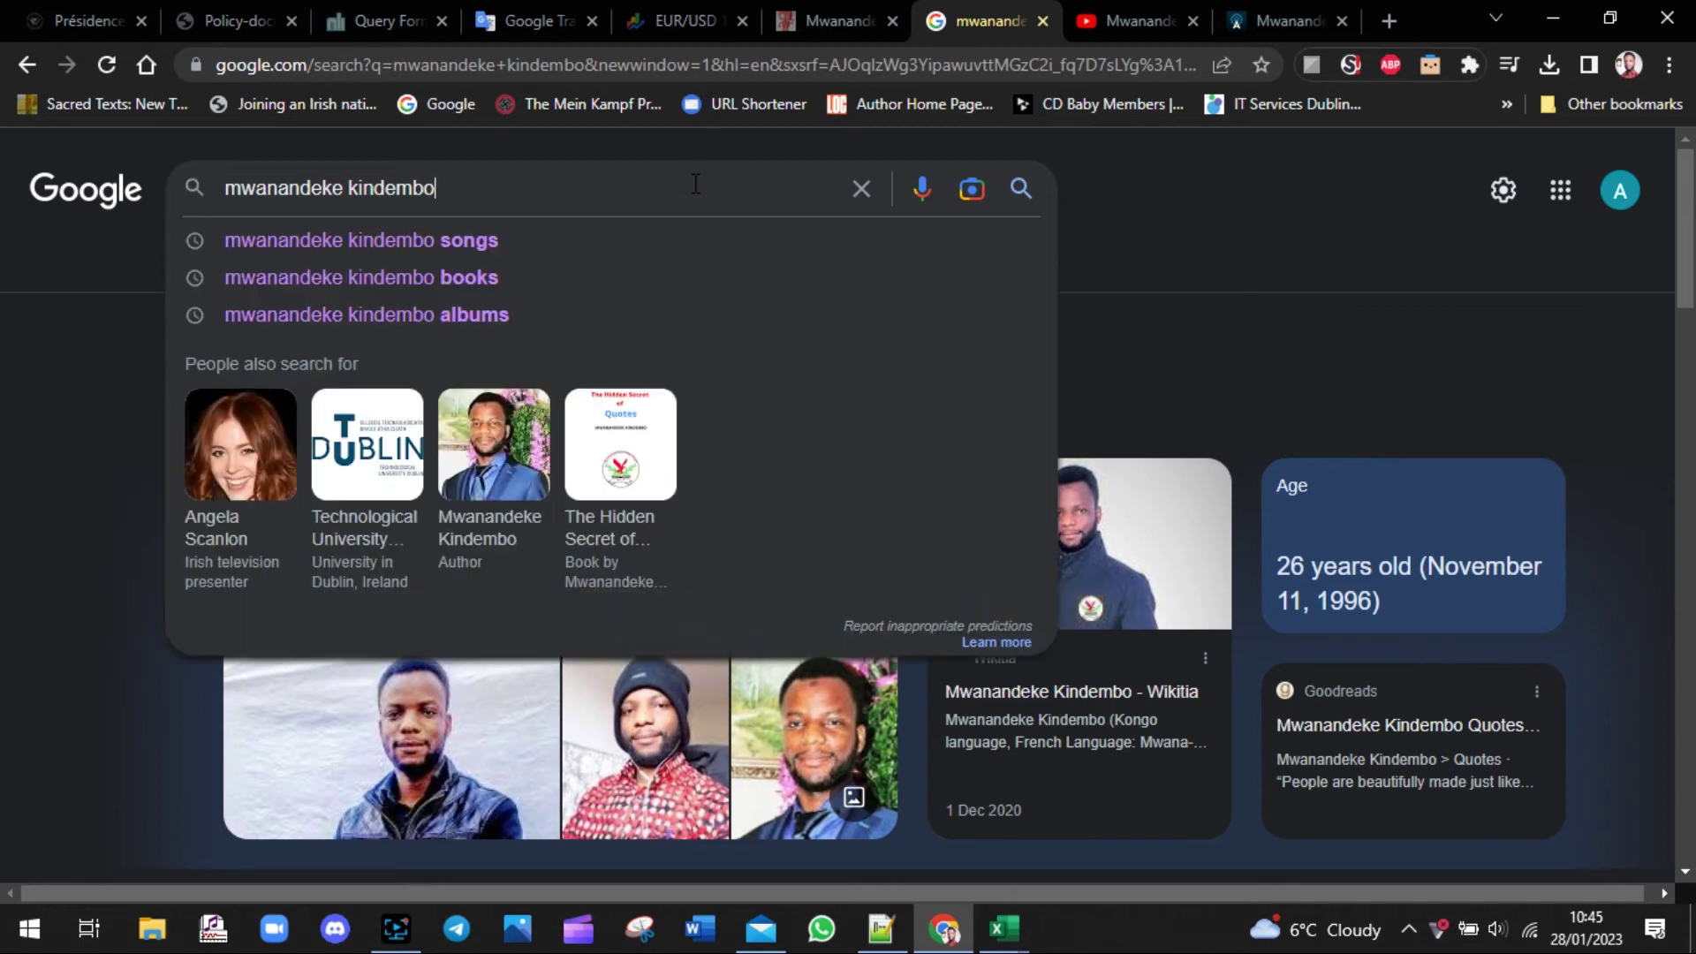
text(occ)
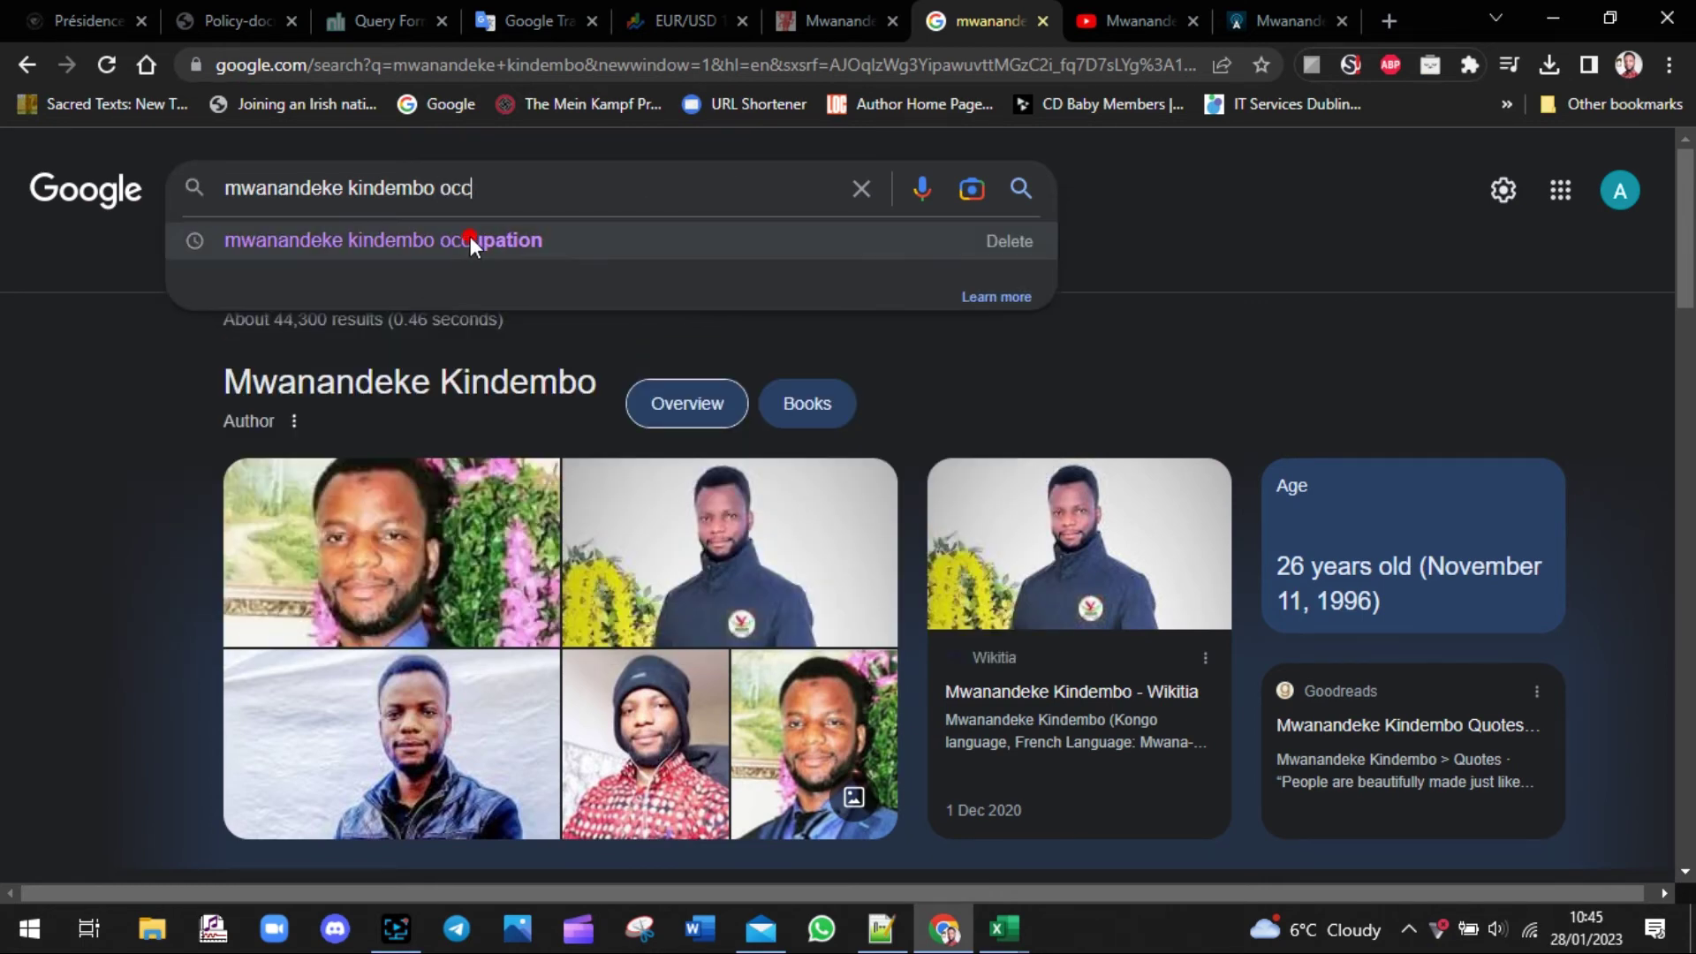
click(474, 235)
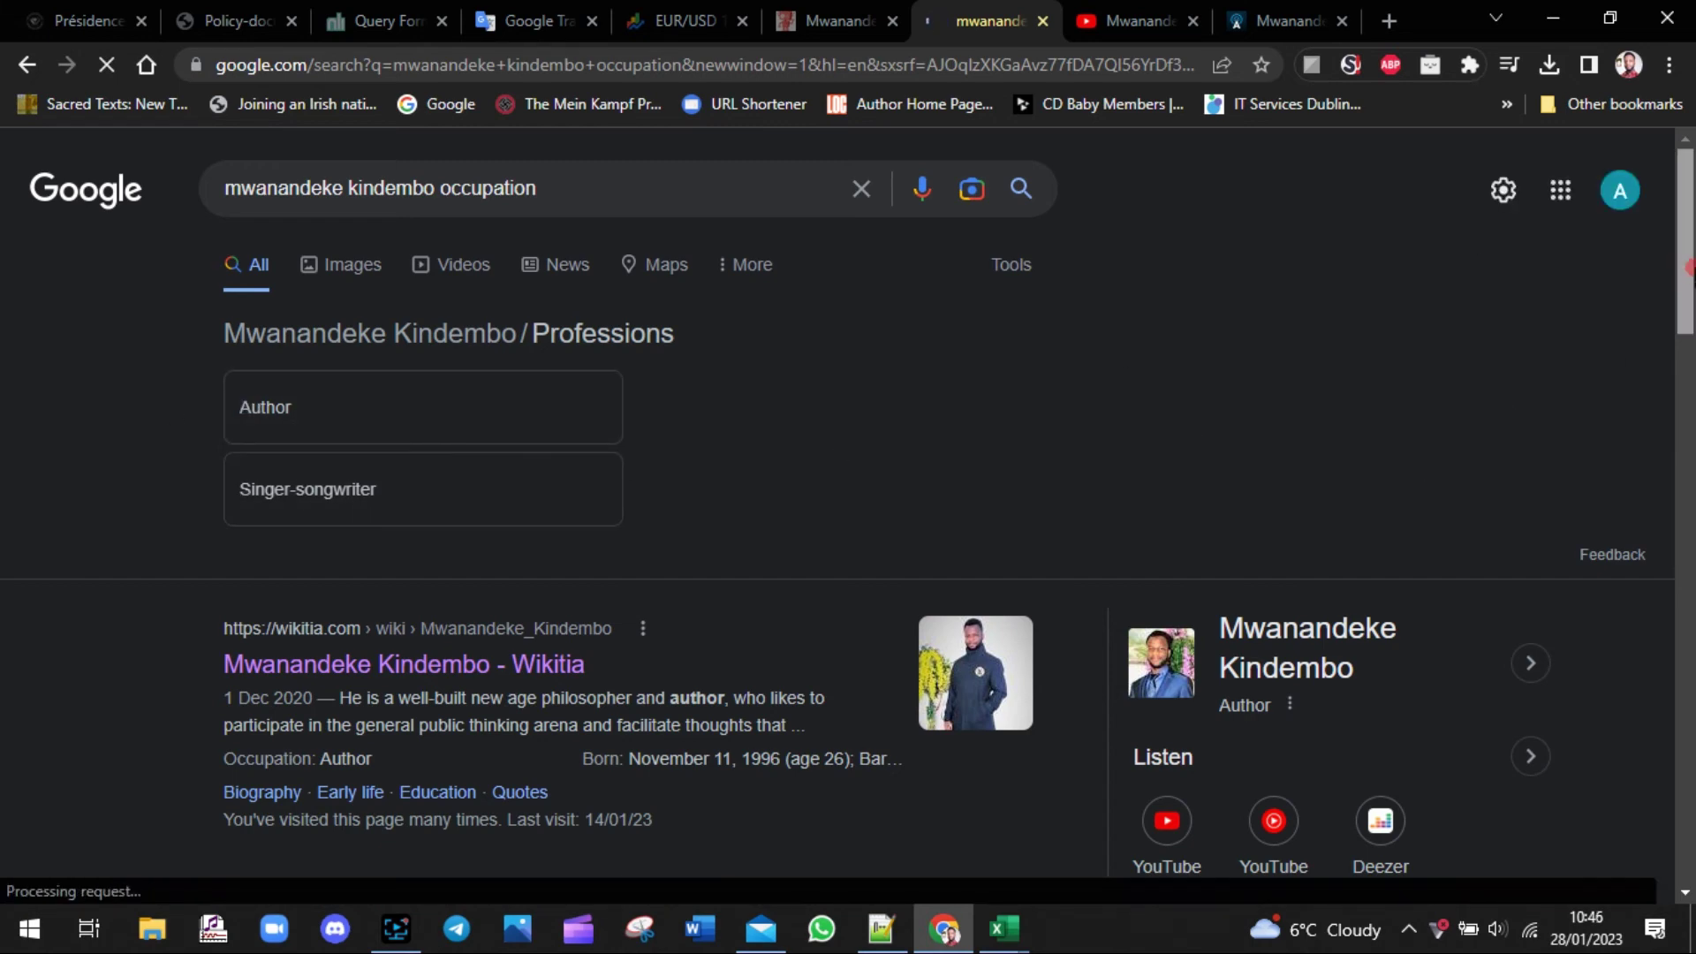
Examine the professions results and the artist's knowledge panel, including the Listen links, genre and record label
scroll(1608, 353, down, 5)
scroll(1608, 353, up, 1)
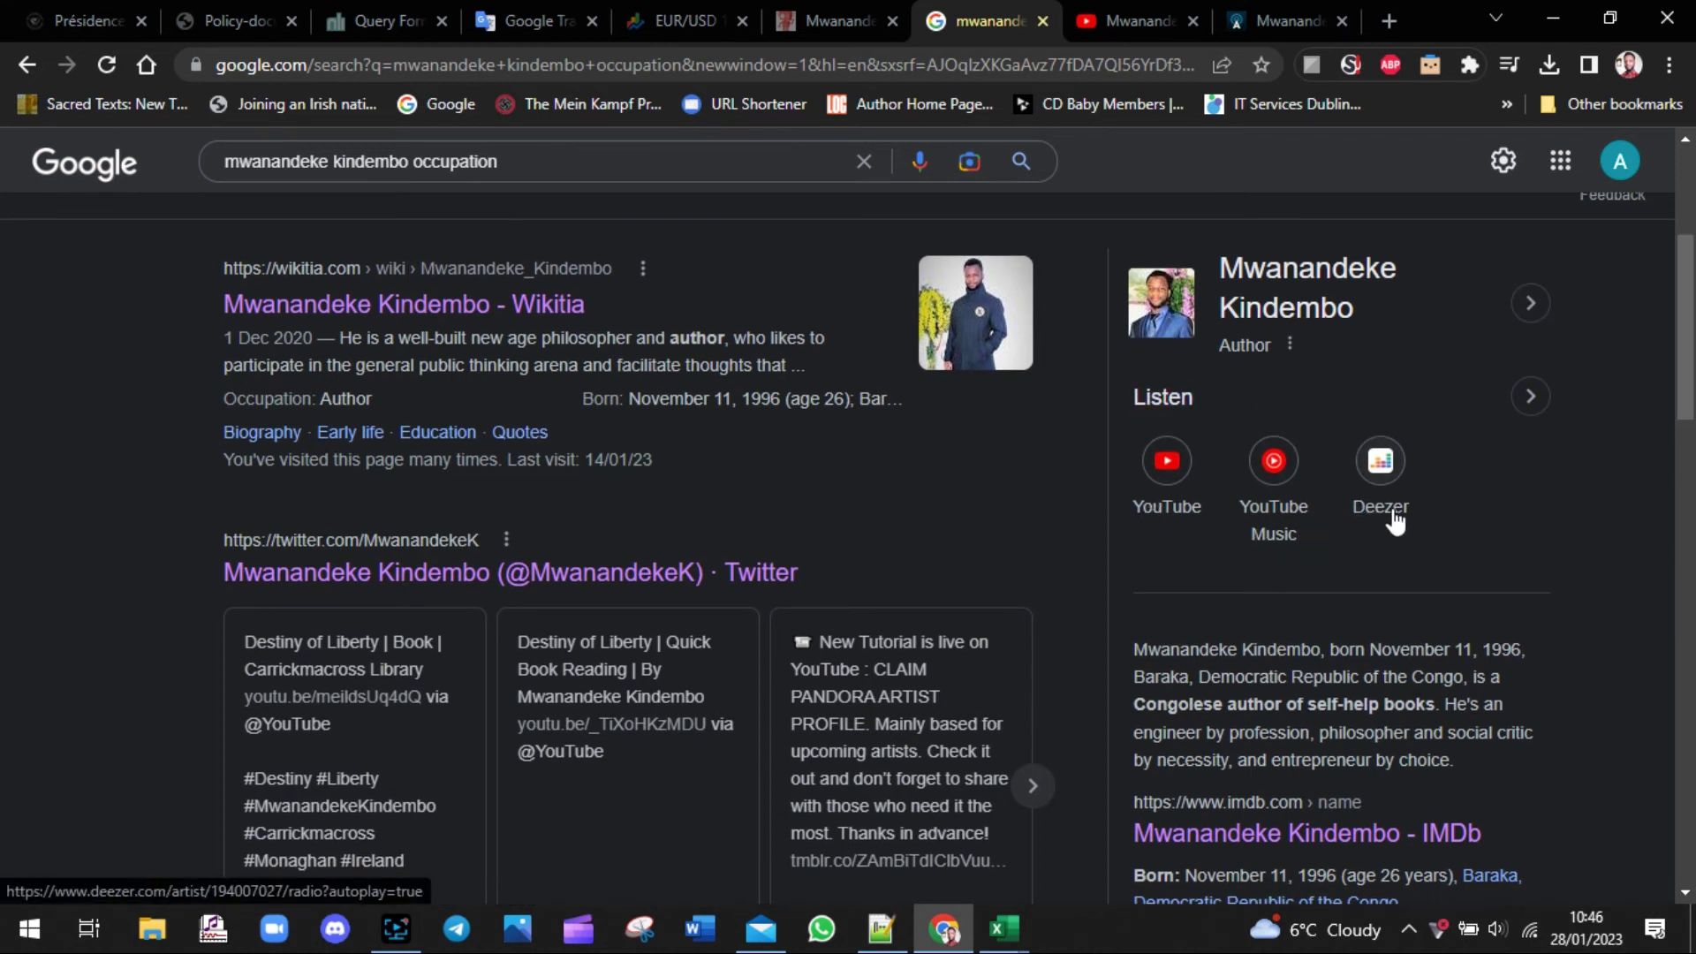
scroll(1685, 353, down, 4)
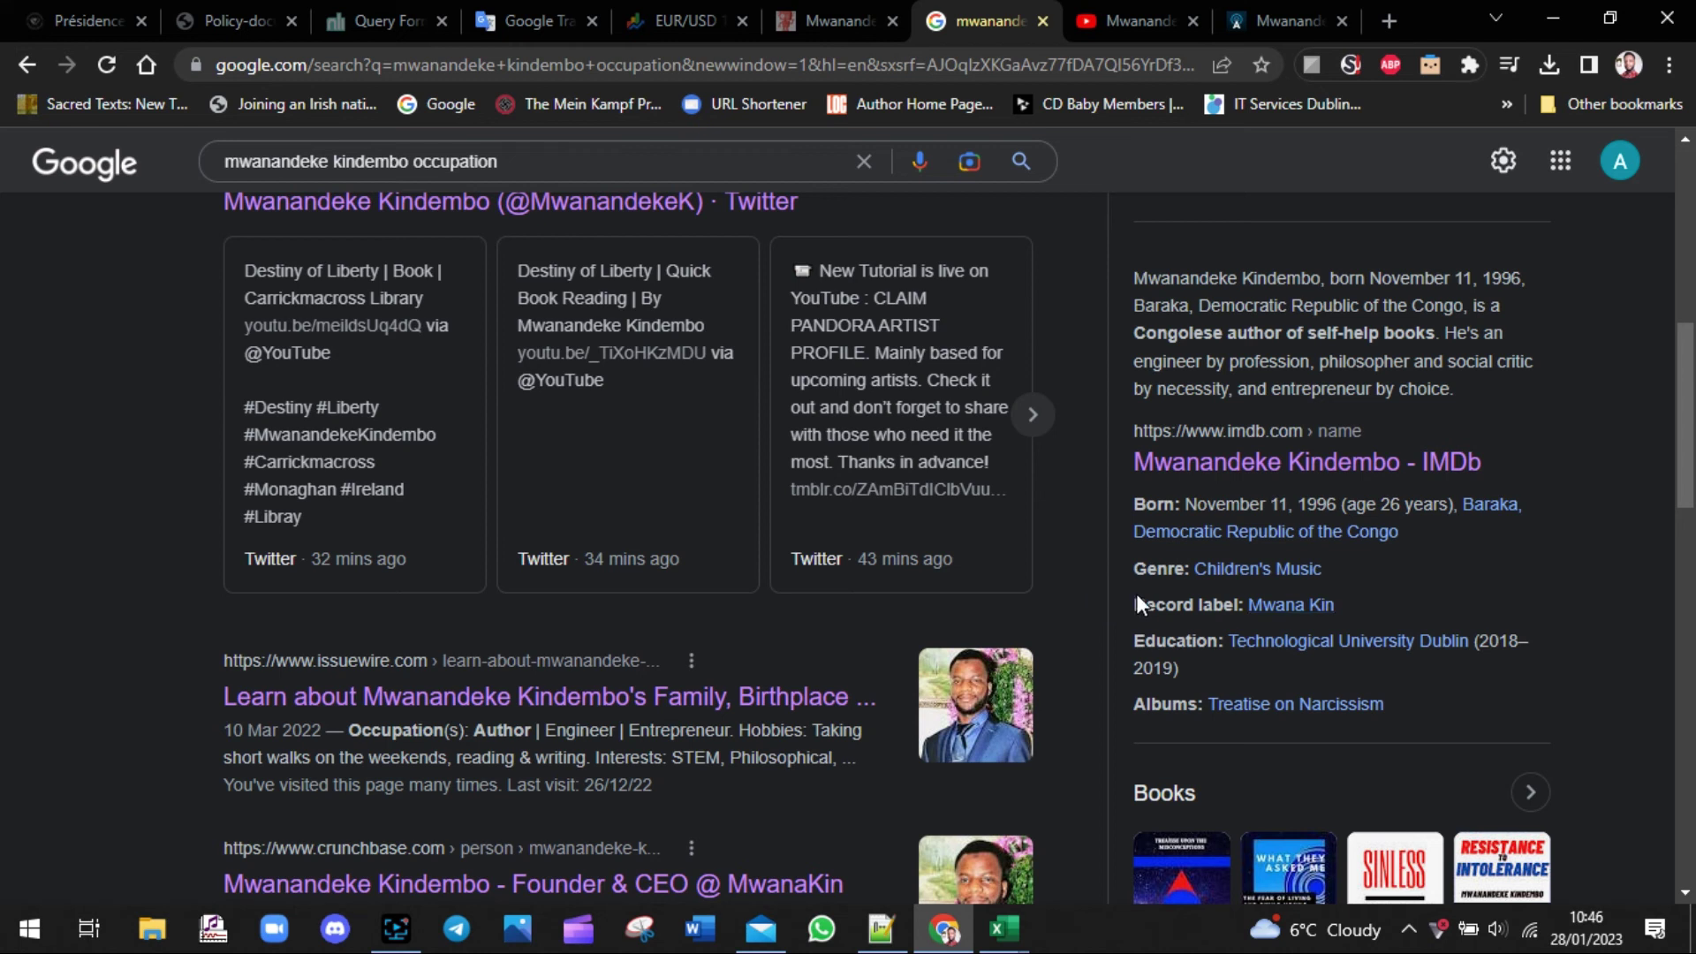
drag(1361, 606, 1249, 606)
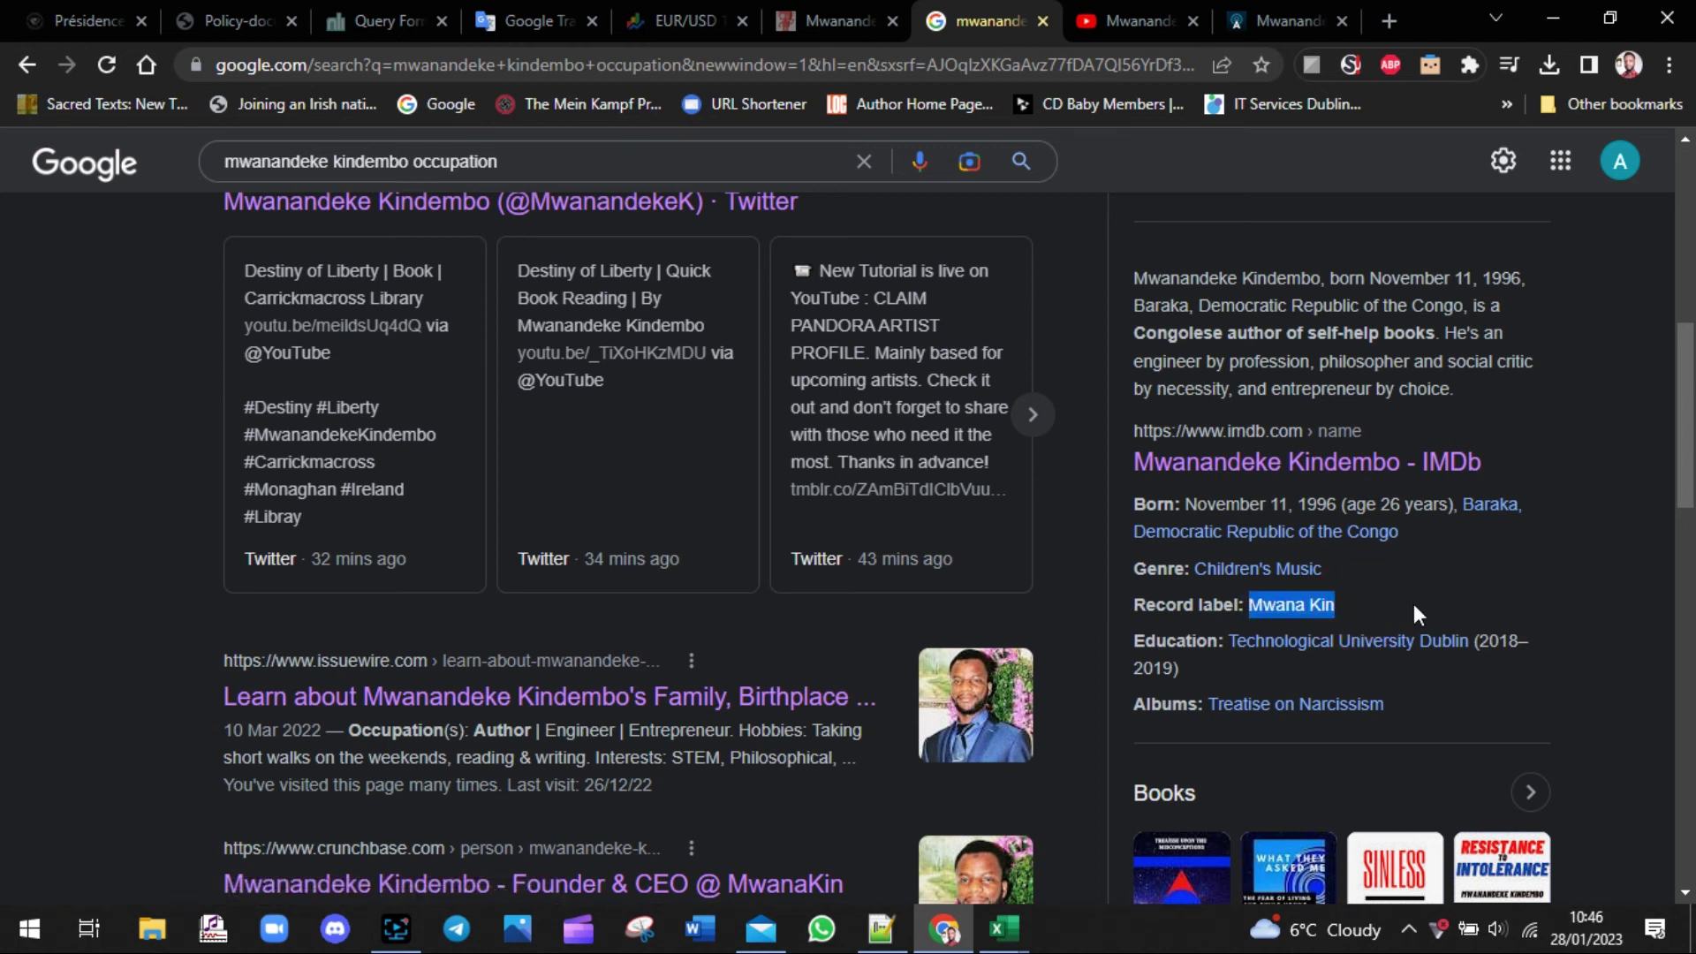
click(1454, 606)
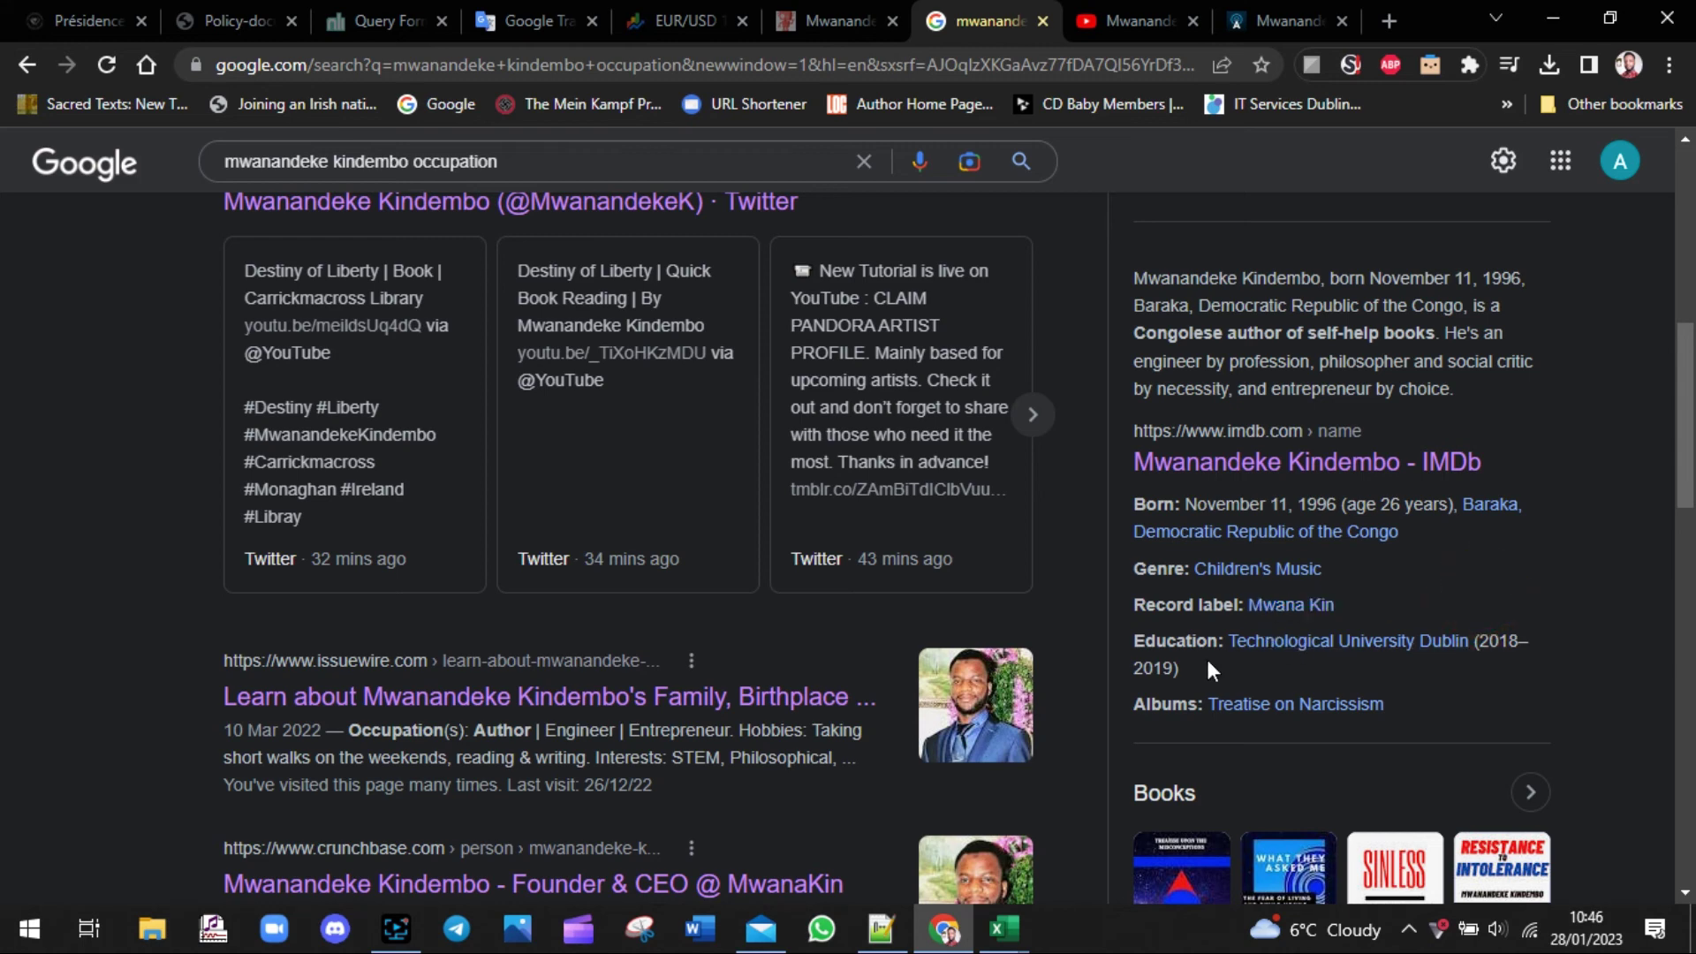